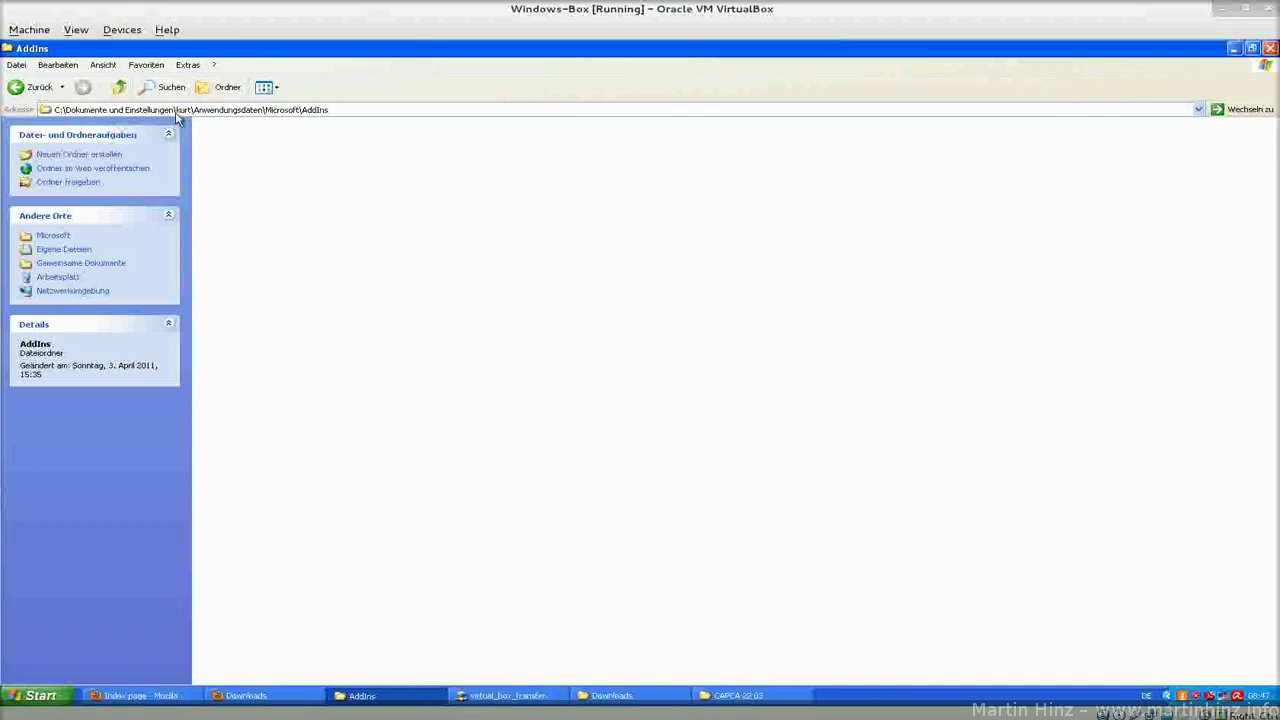
Go up three levels from the AddIns folder to the user profile folder and locate the hidden Anwendungsdaten folder
click(120, 87)
click(121, 87)
click(121, 87)
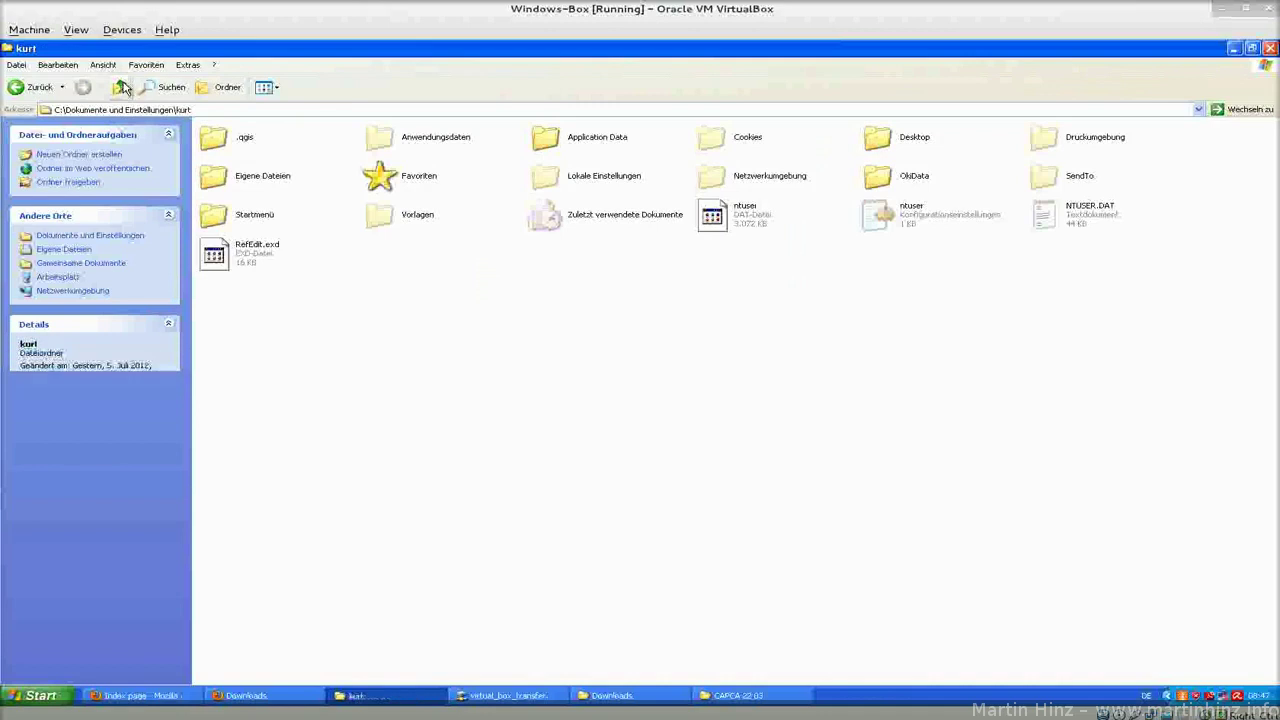
click(418, 144)
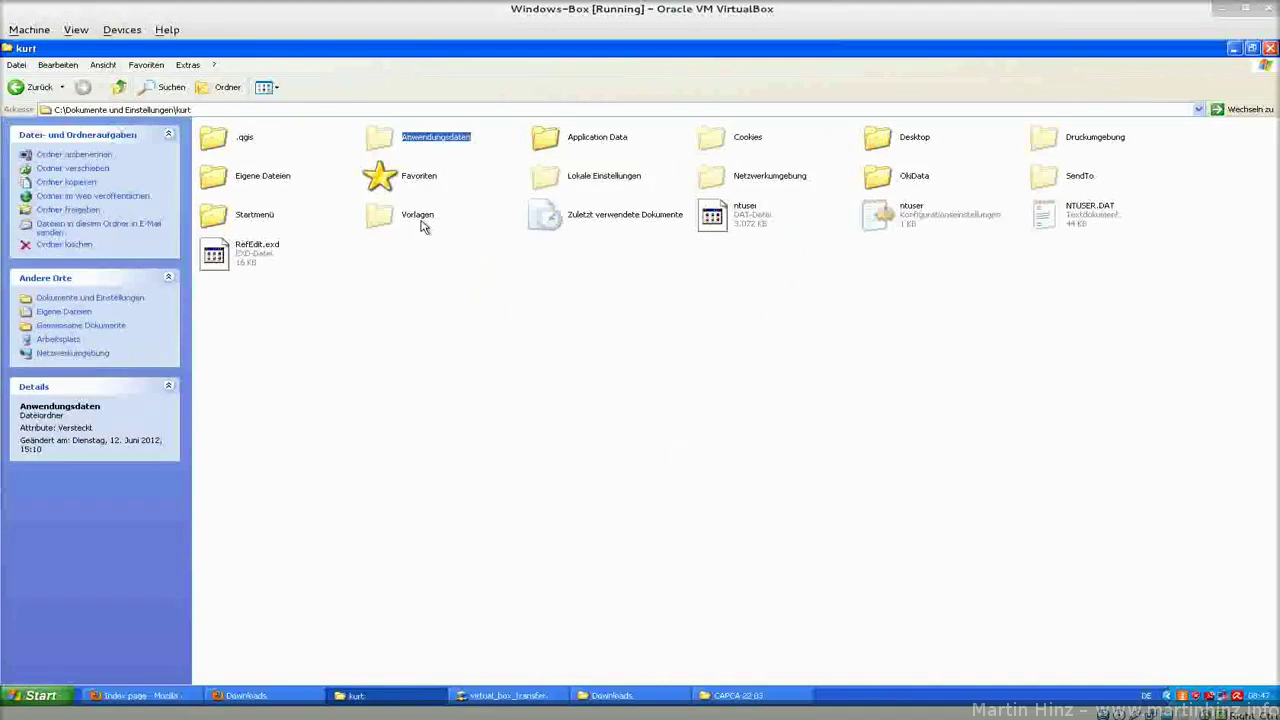
Check the folder option "Alle Dateien und Ordner anzeigen" for hidden files, leaving the folder options without applying anything
click(179, 65)
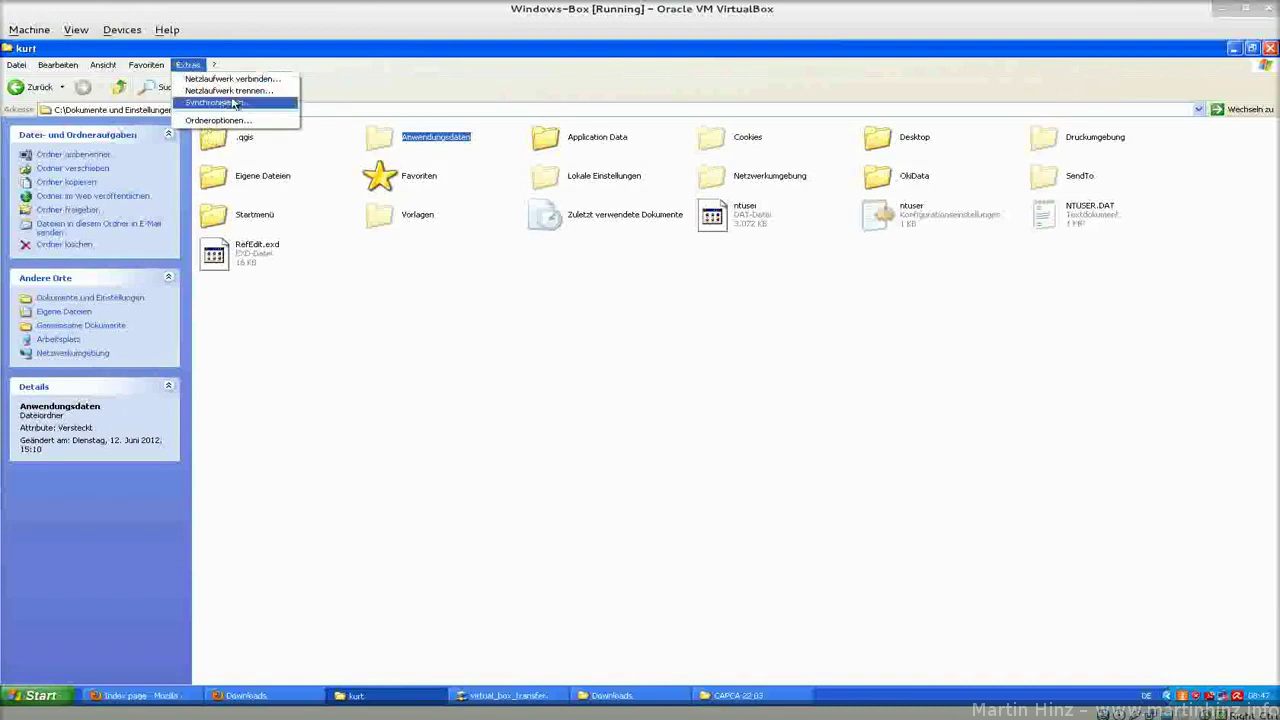
click(238, 121)
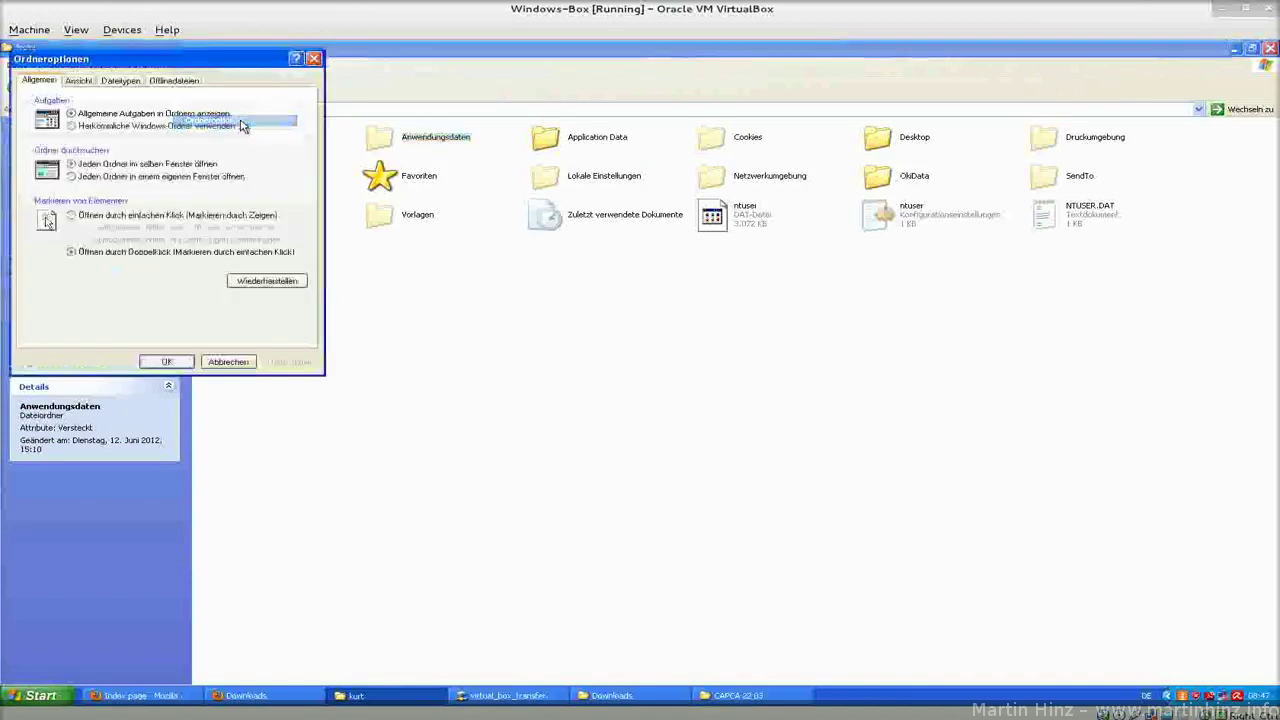
click(82, 81)
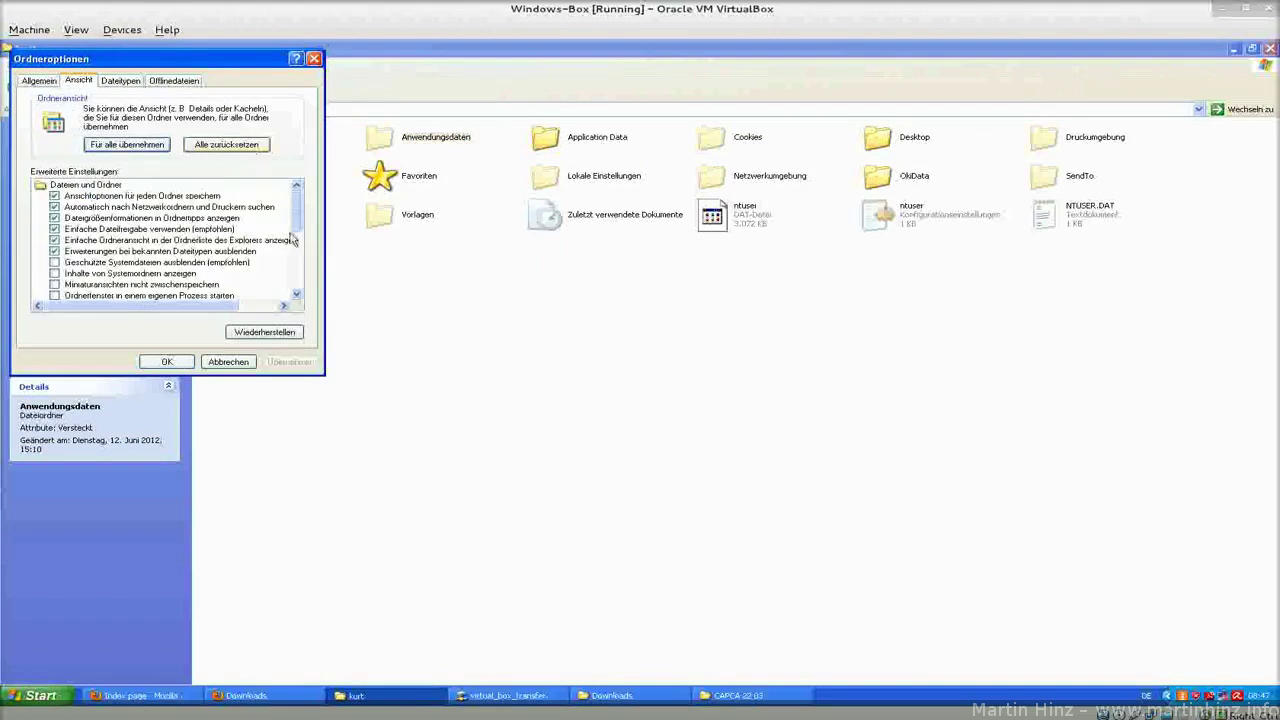
drag(298, 207, 299, 268)
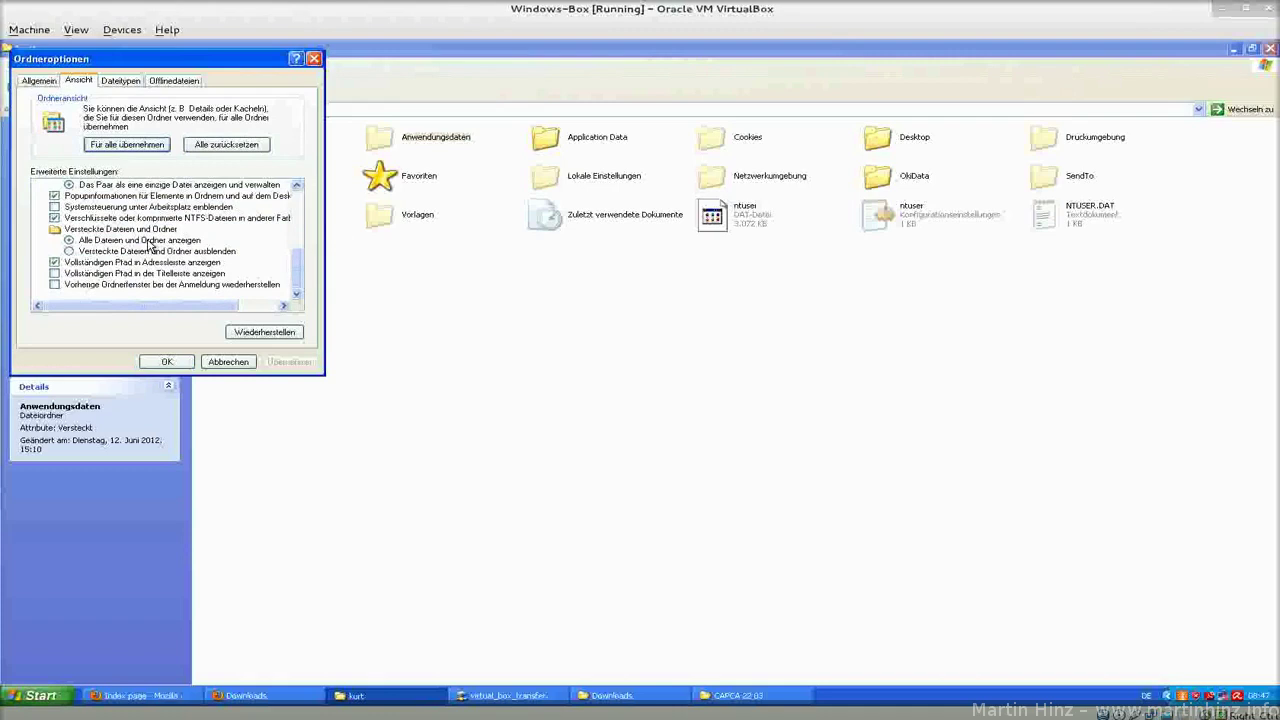
click(150, 242)
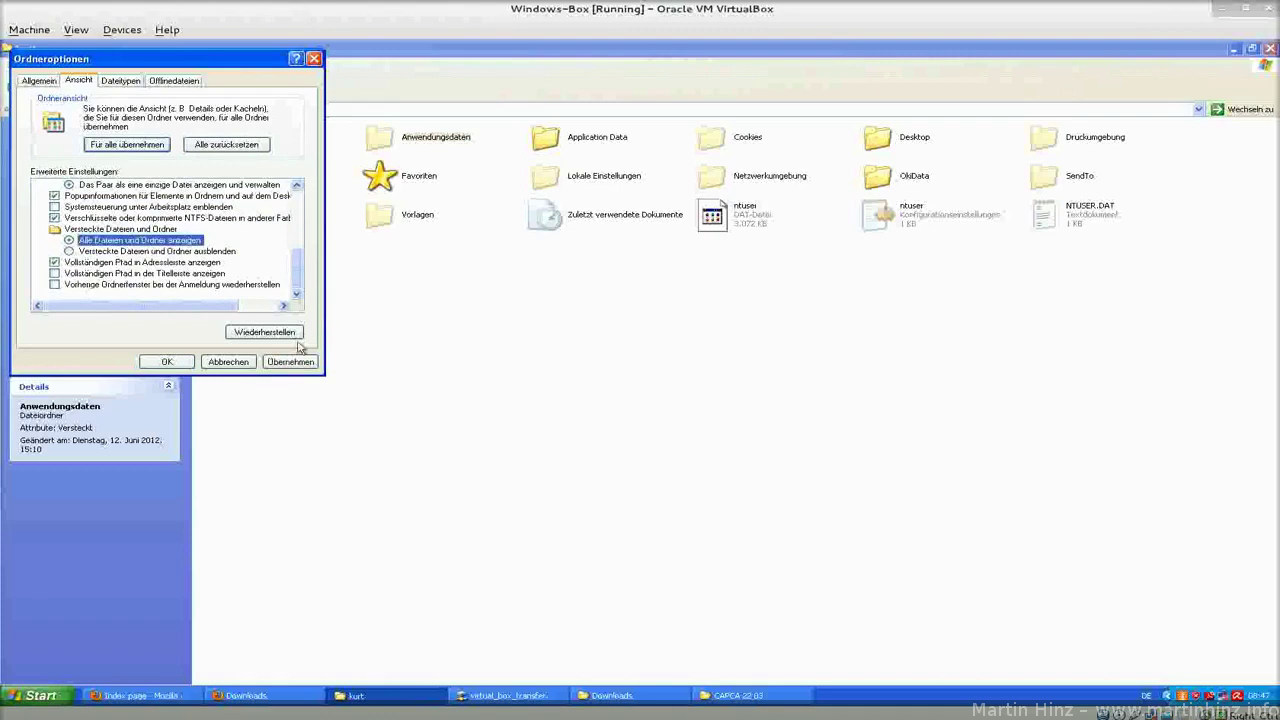
click(232, 368)
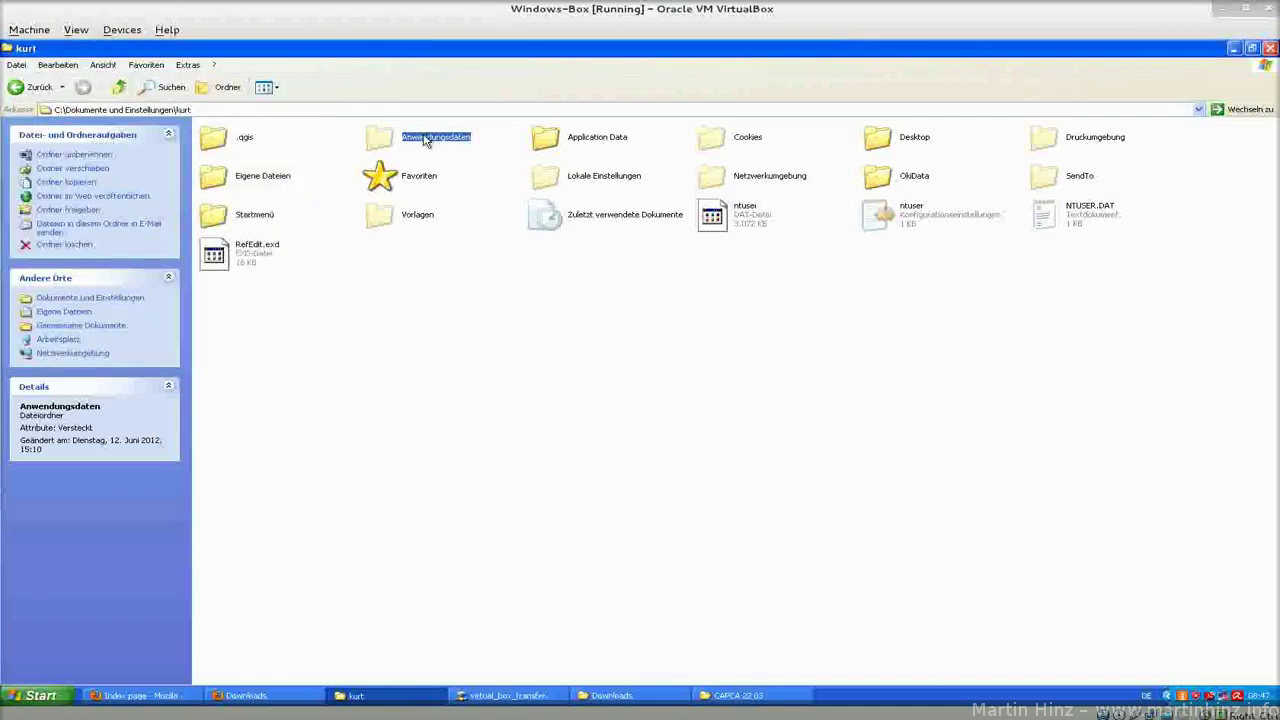
Paste the copied CAPCA add-in file into the AddIns folder under Anwendungsdaten\Microsoft
double_click(384, 145)
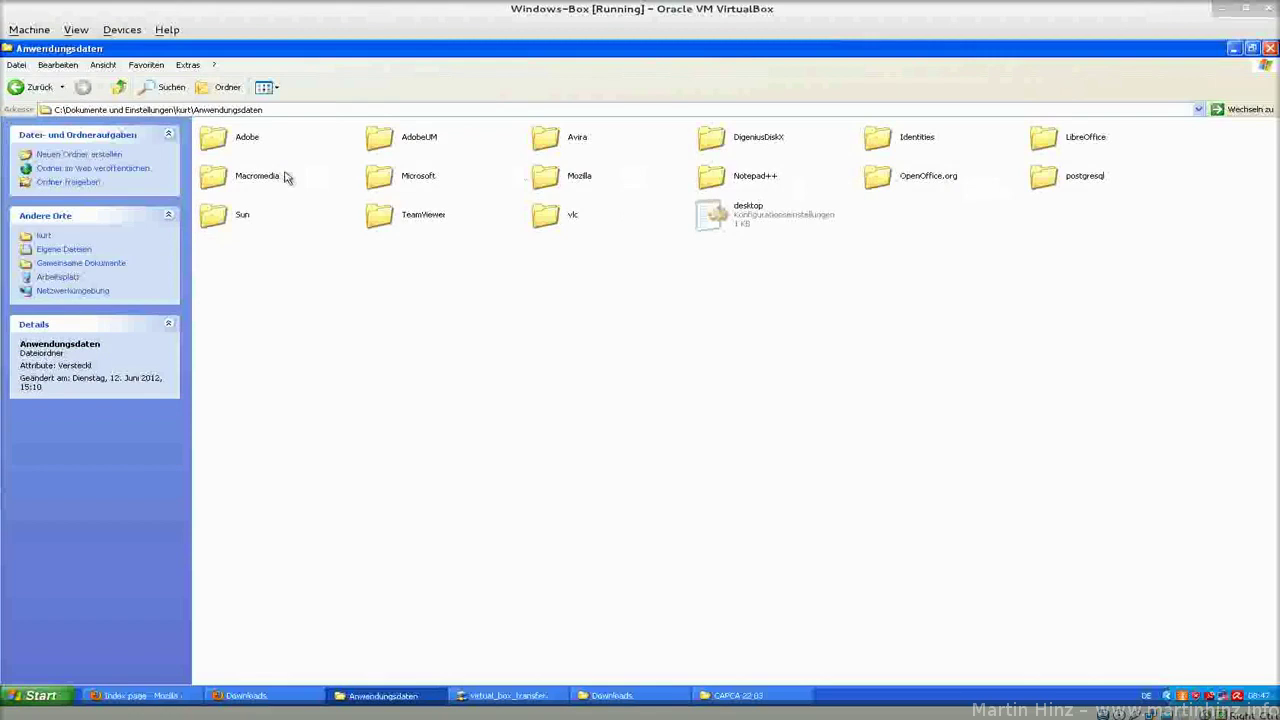
double_click(377, 180)
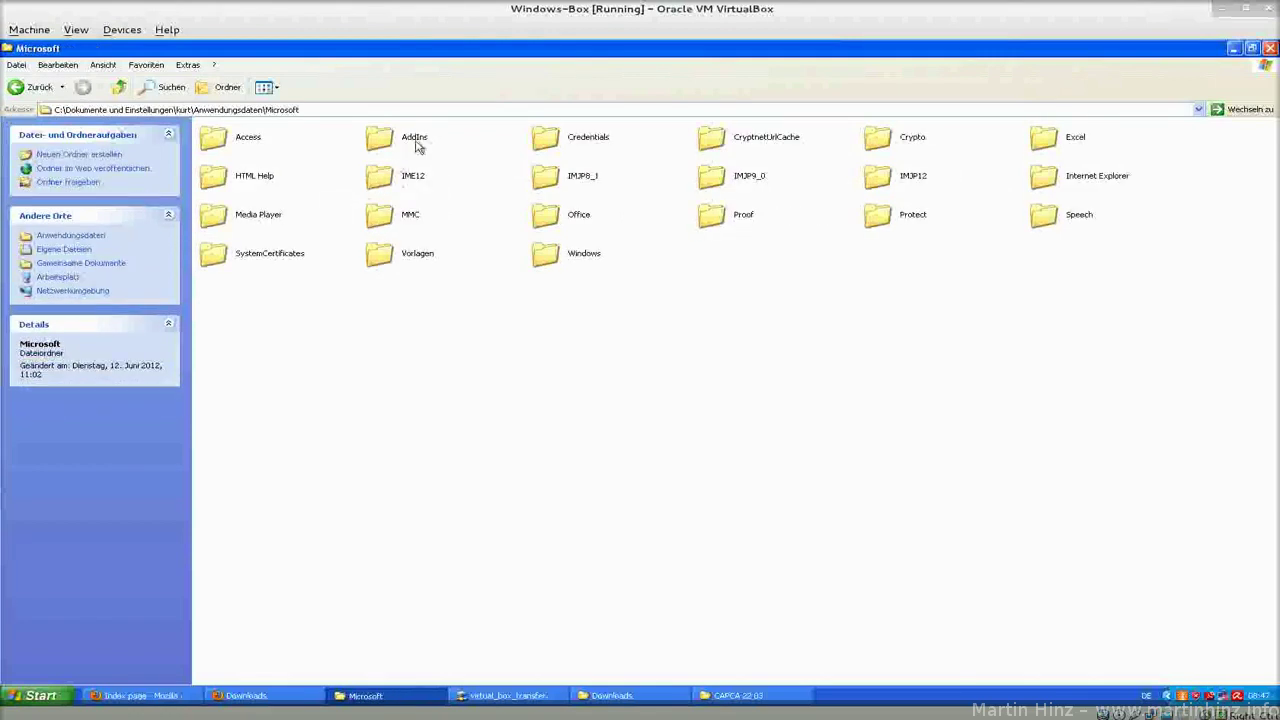
double_click(377, 137)
right_click(431, 234)
click(482, 302)
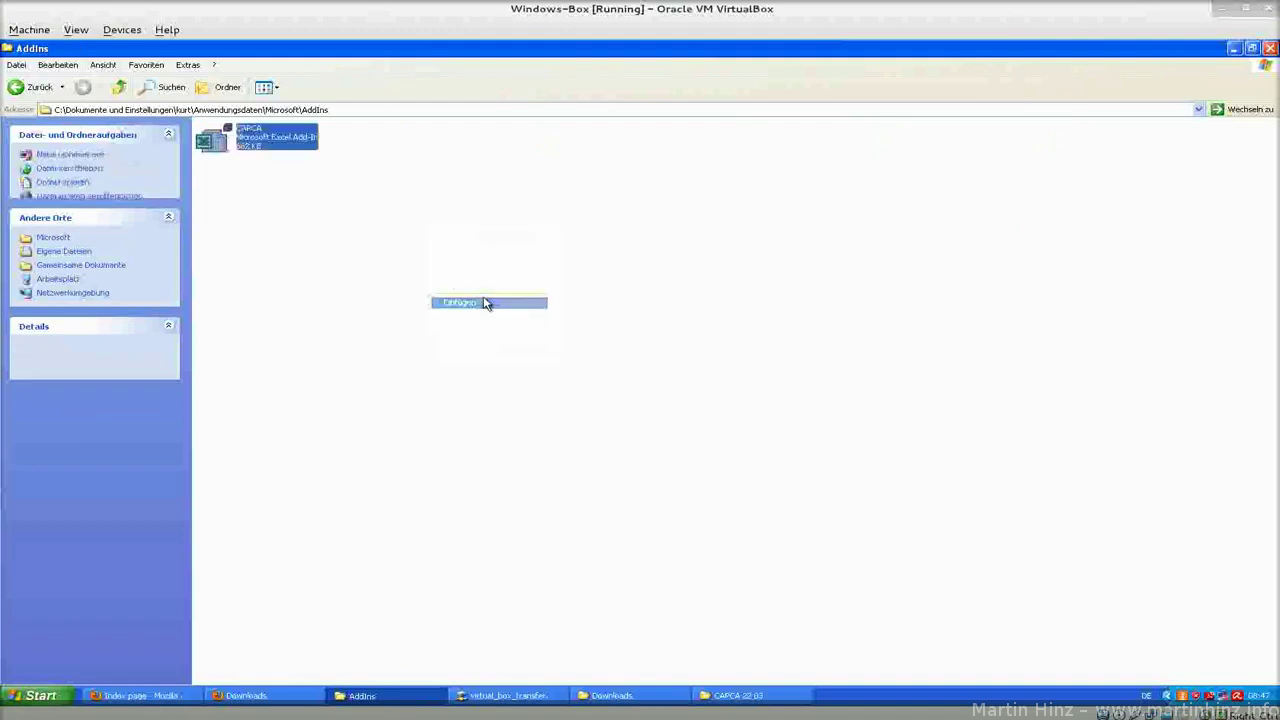
click(455, 275)
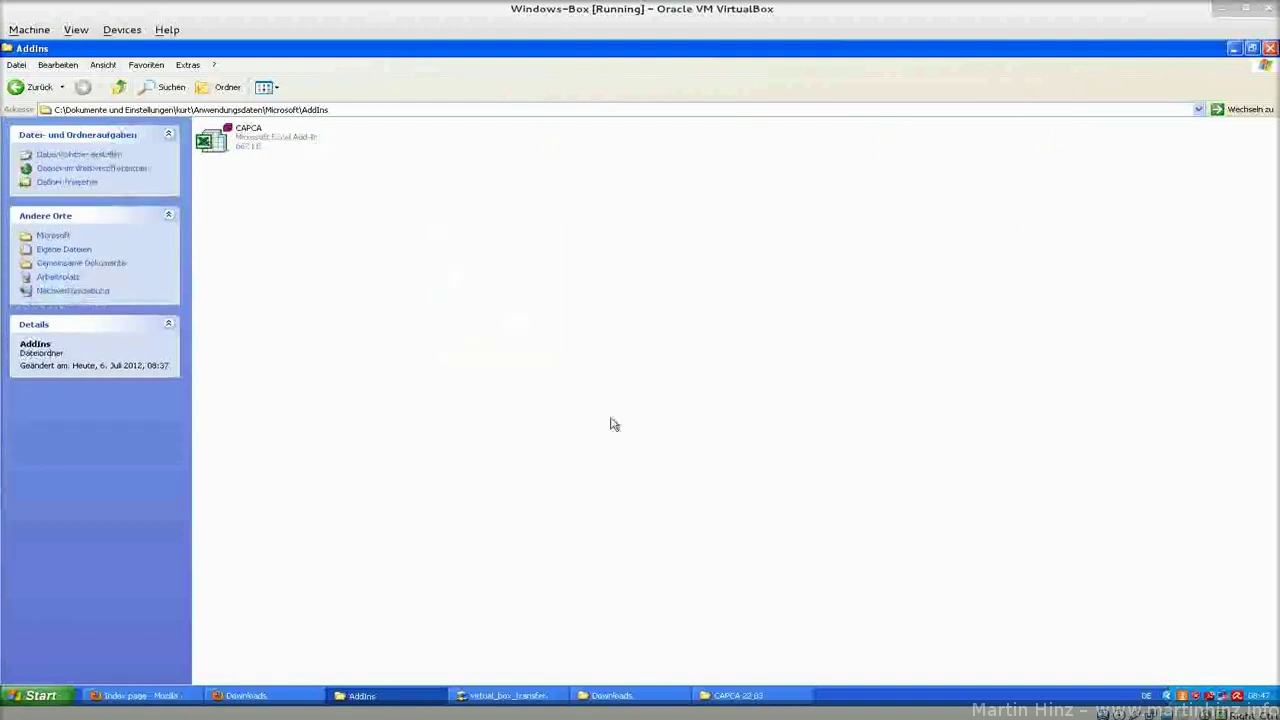
Switch to the virtual_box_transfer_folder window and open the second grabenwerke_klatt file with Microsoft Excel
click(505, 697)
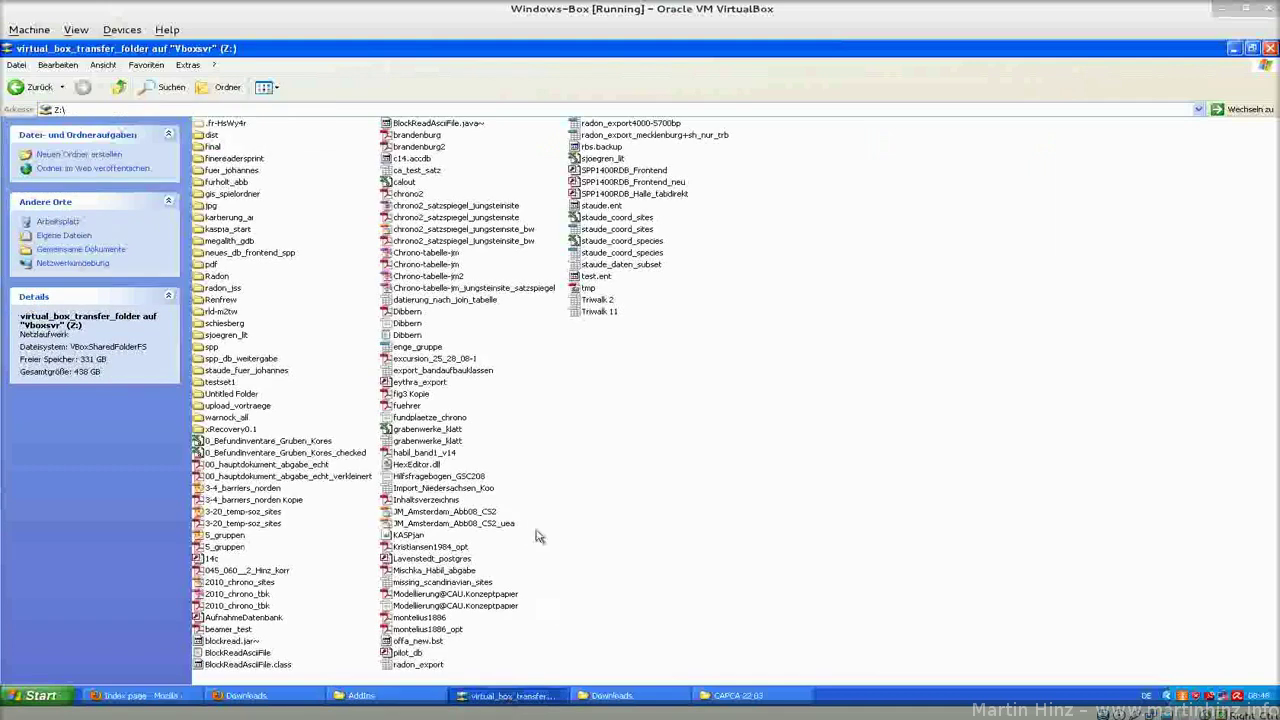
click(414, 443)
right_click(414, 446)
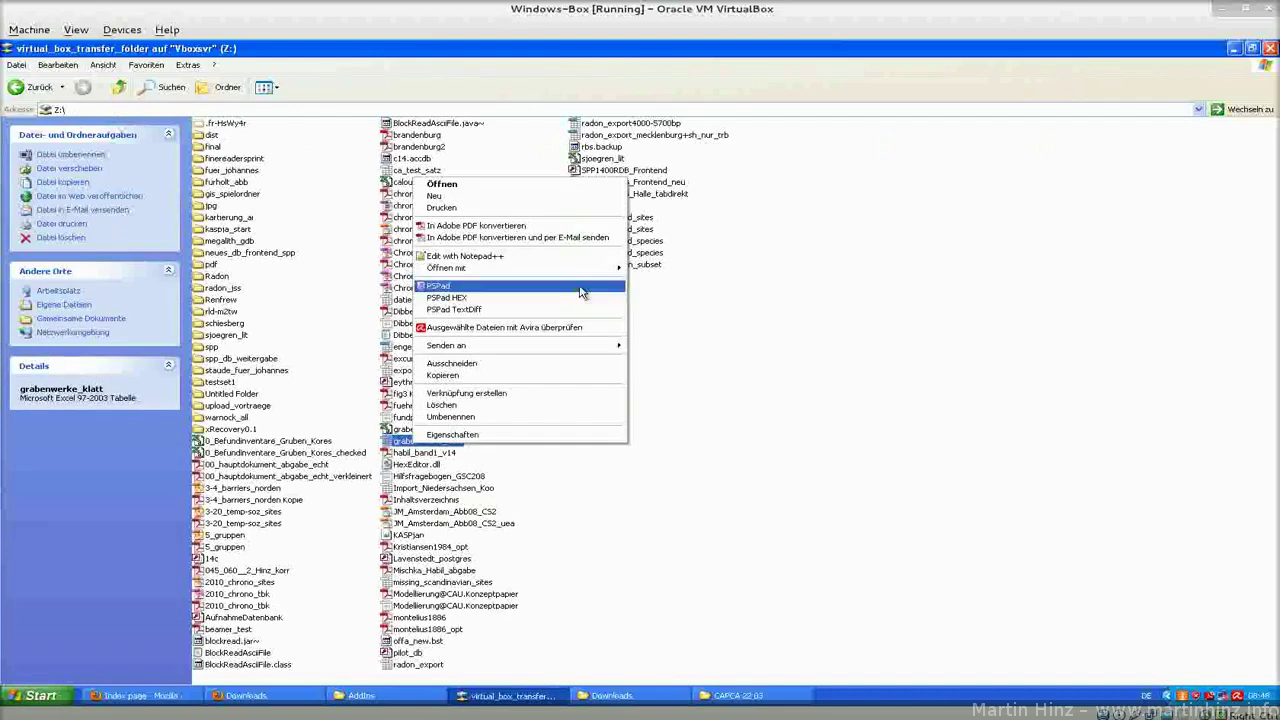
mouse_move(626, 277)
click(694, 283)
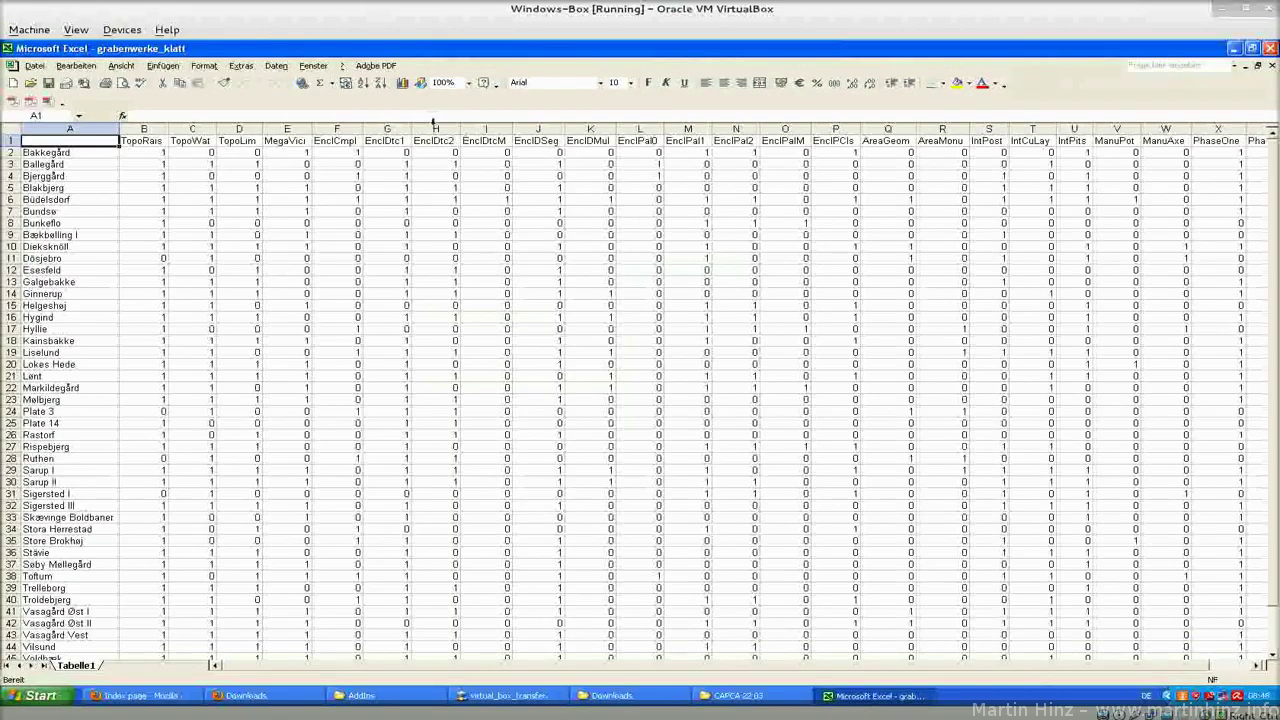
Load the CAPCA add-in from the AddIns folder, replacing the existing copy, and check for the CA-PCA analysis command
click(287, 66)
mouse_move(257, 70)
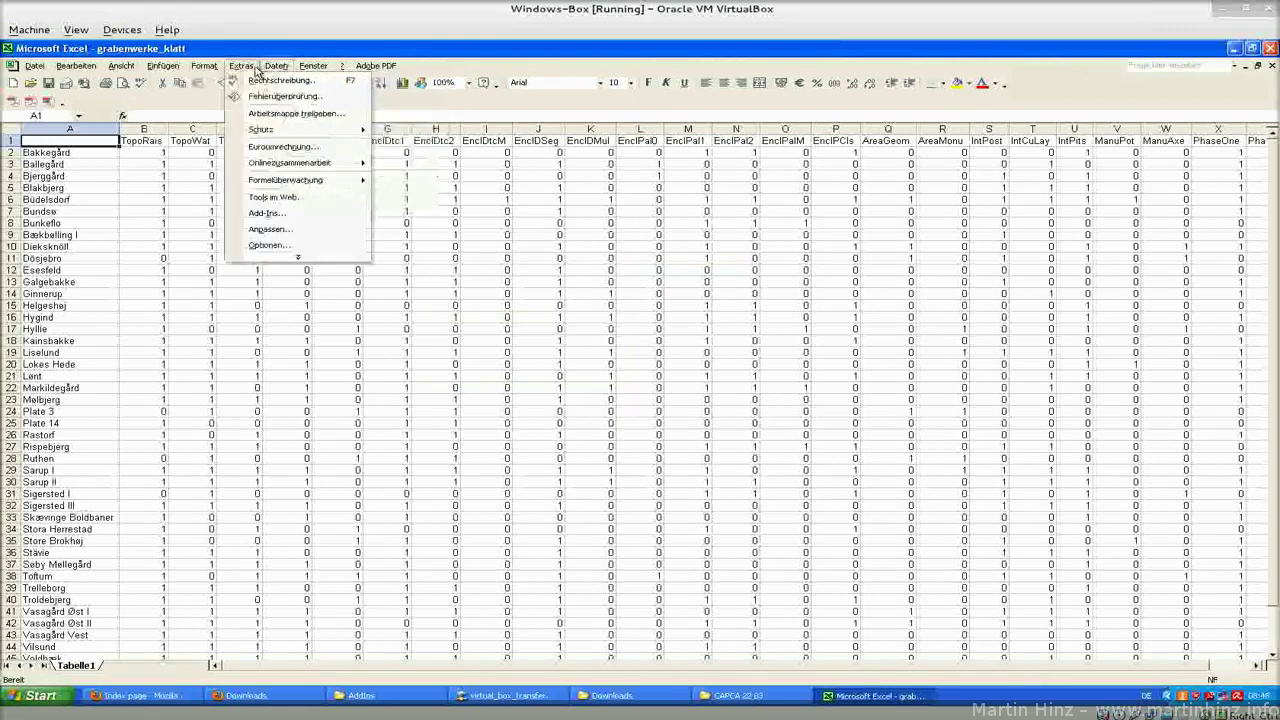
click(284, 213)
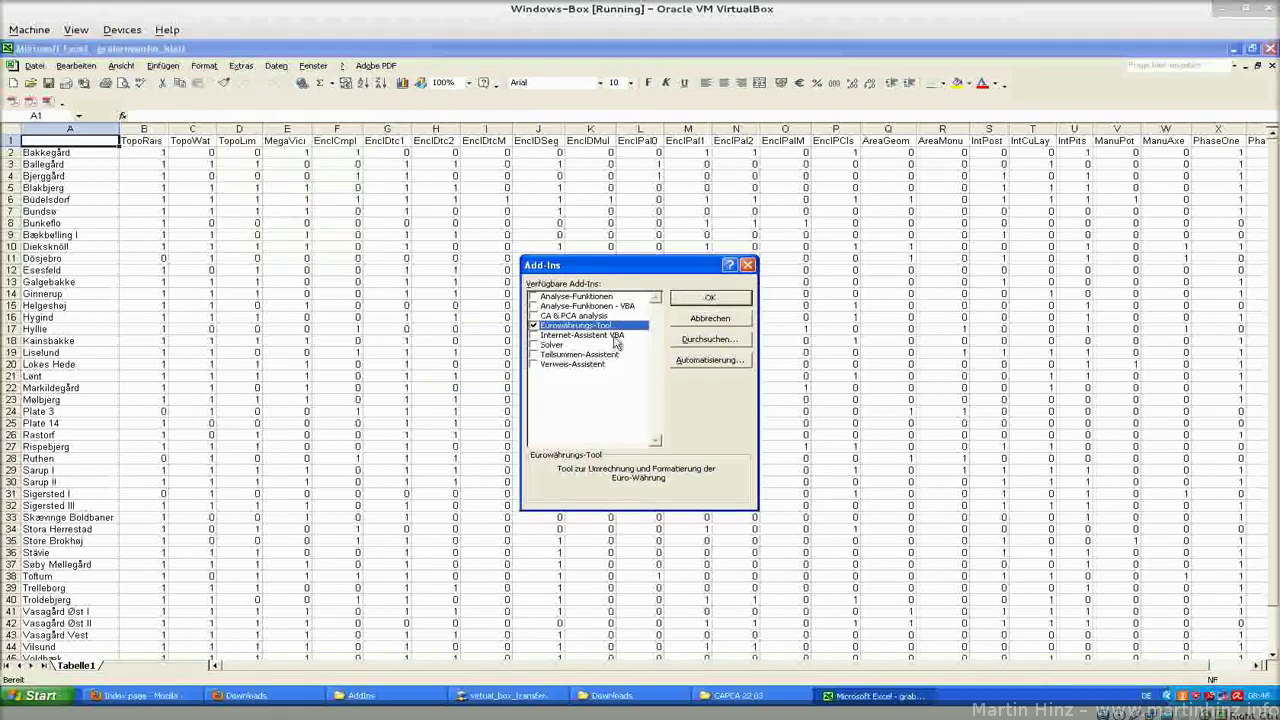
click(706, 339)
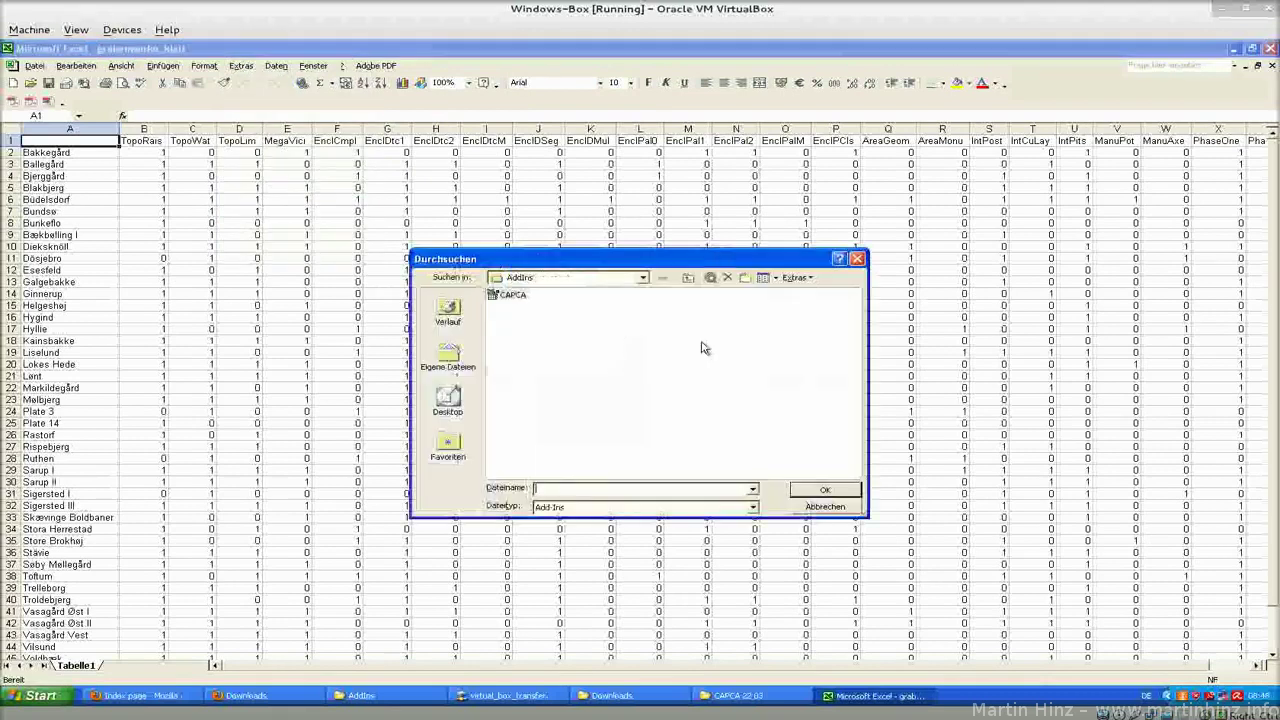
click(517, 297)
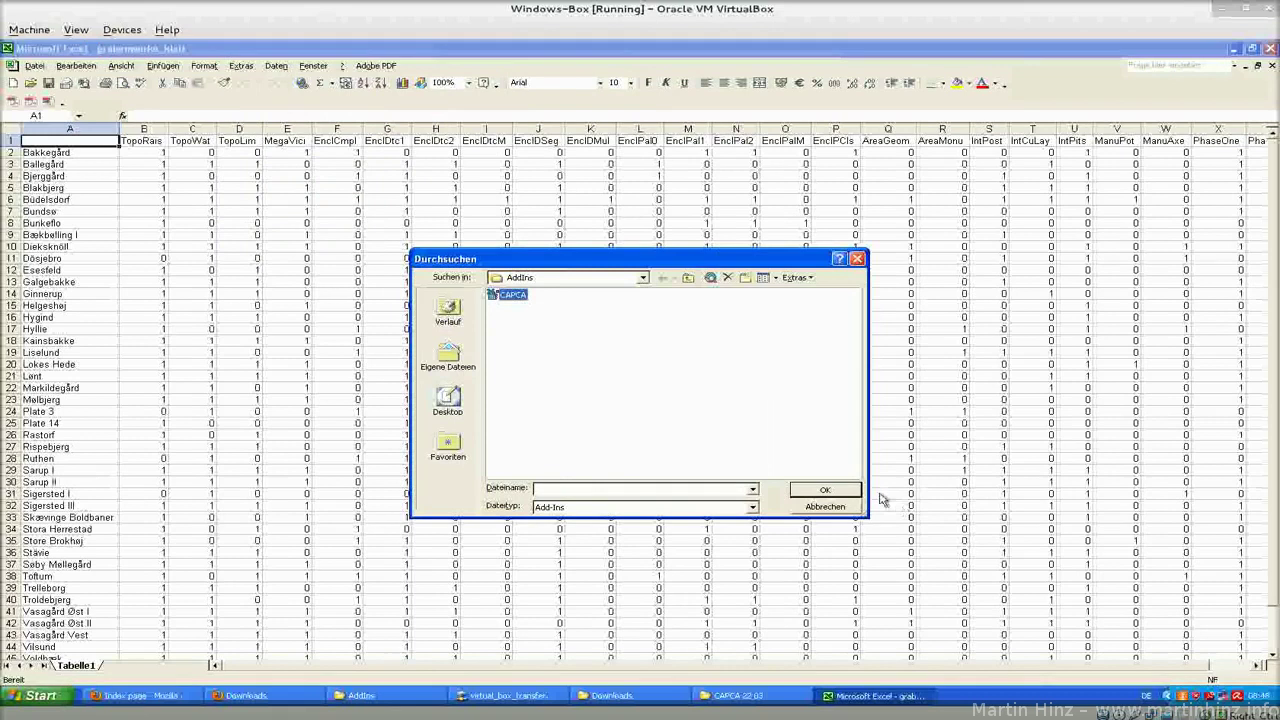
click(840, 492)
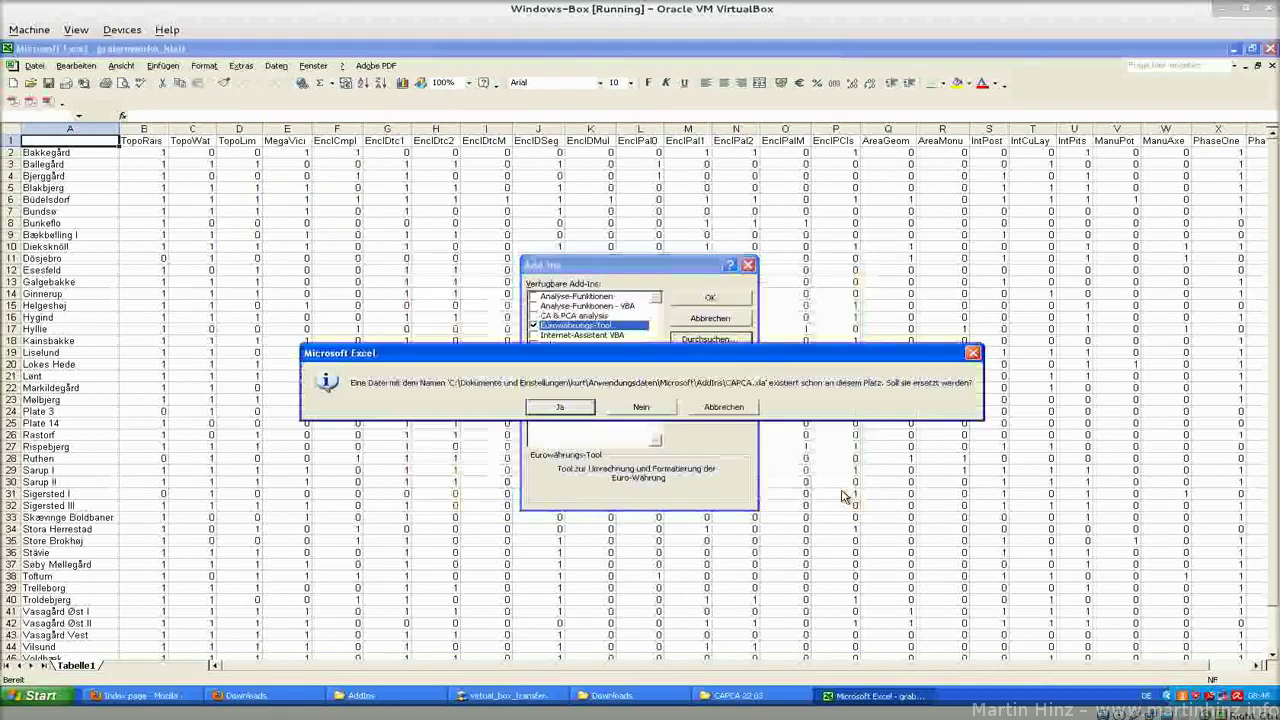
click(586, 409)
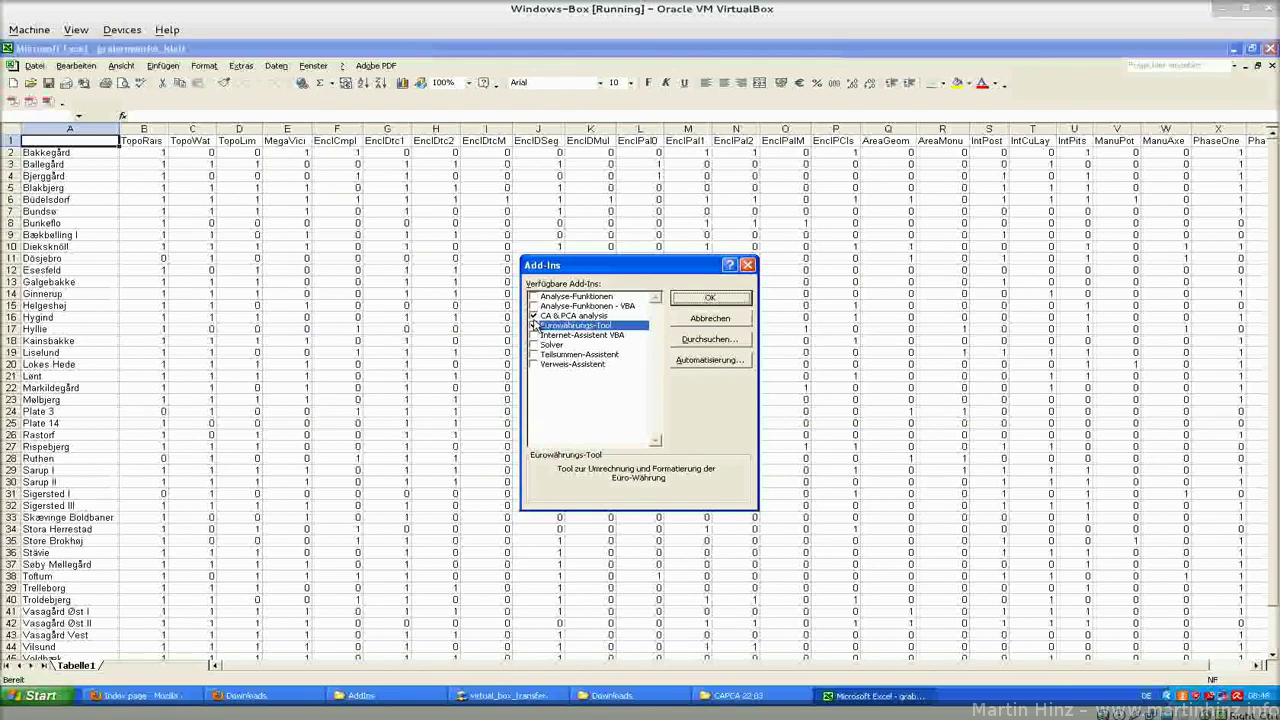
click(704, 299)
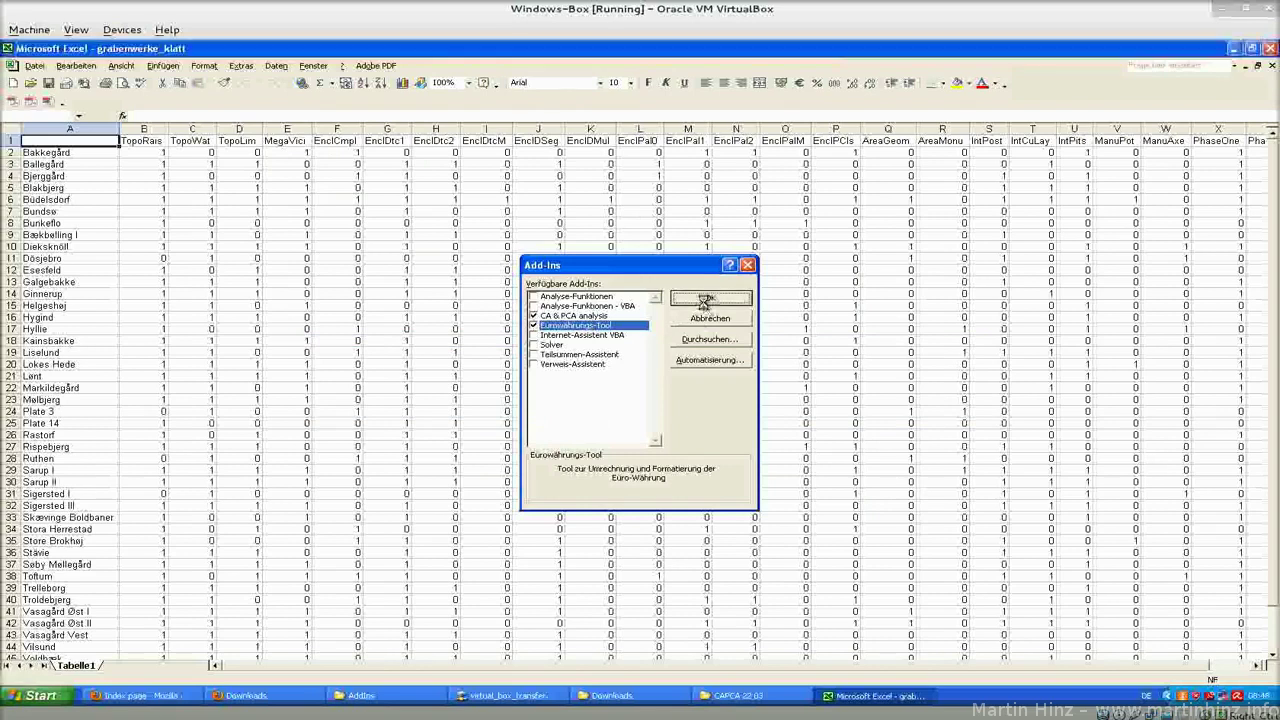
click(241, 65)
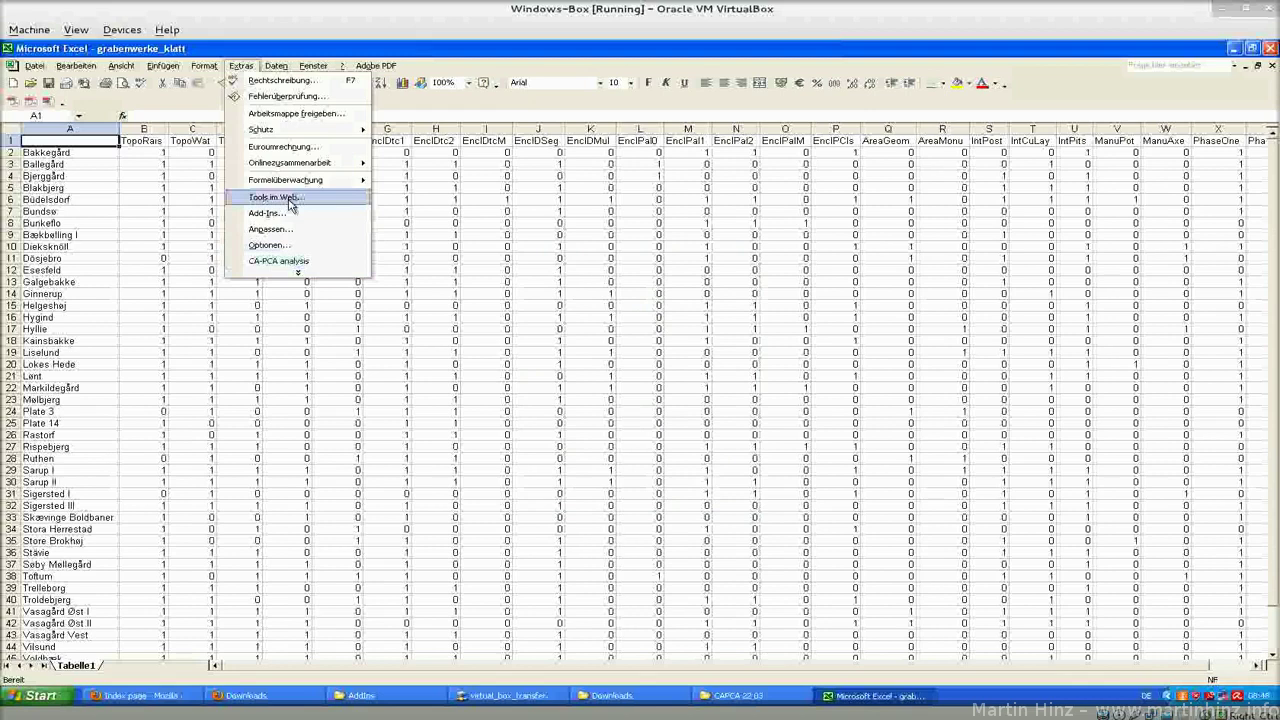
click(241, 66)
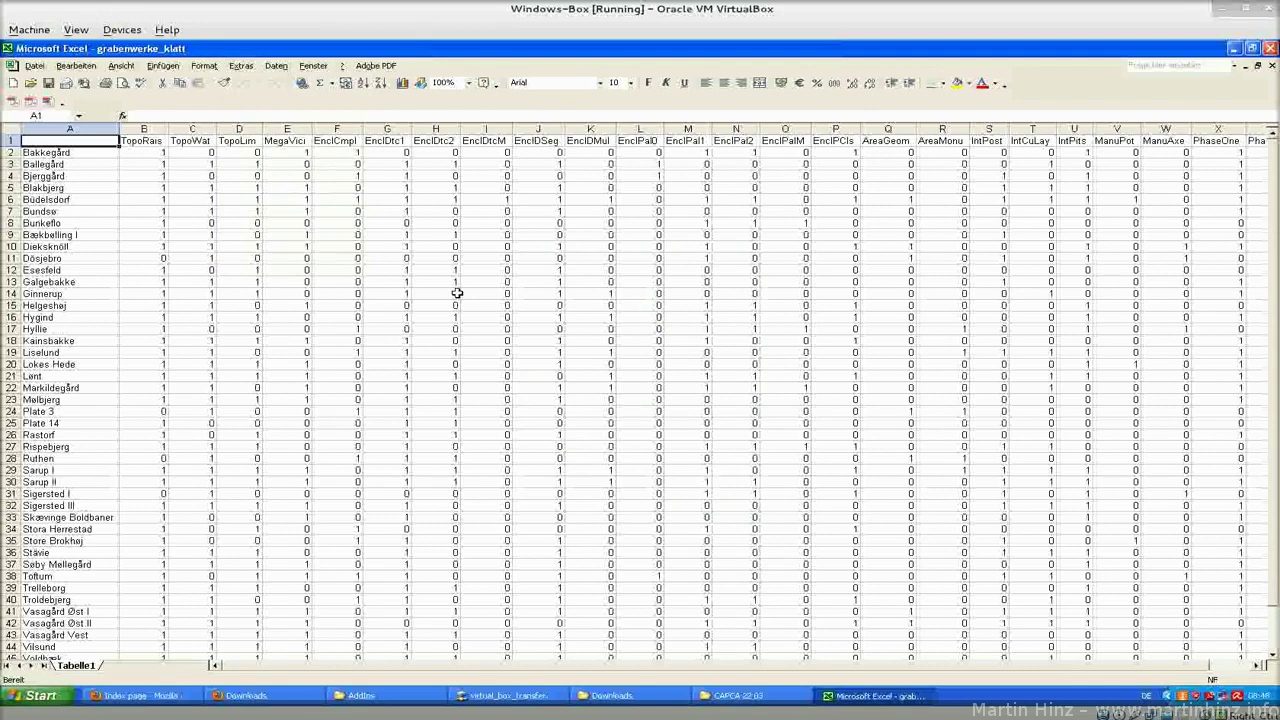
Examine the variable columns in the header row from TopoRais to Zeit and return to cell A1
key(Right)
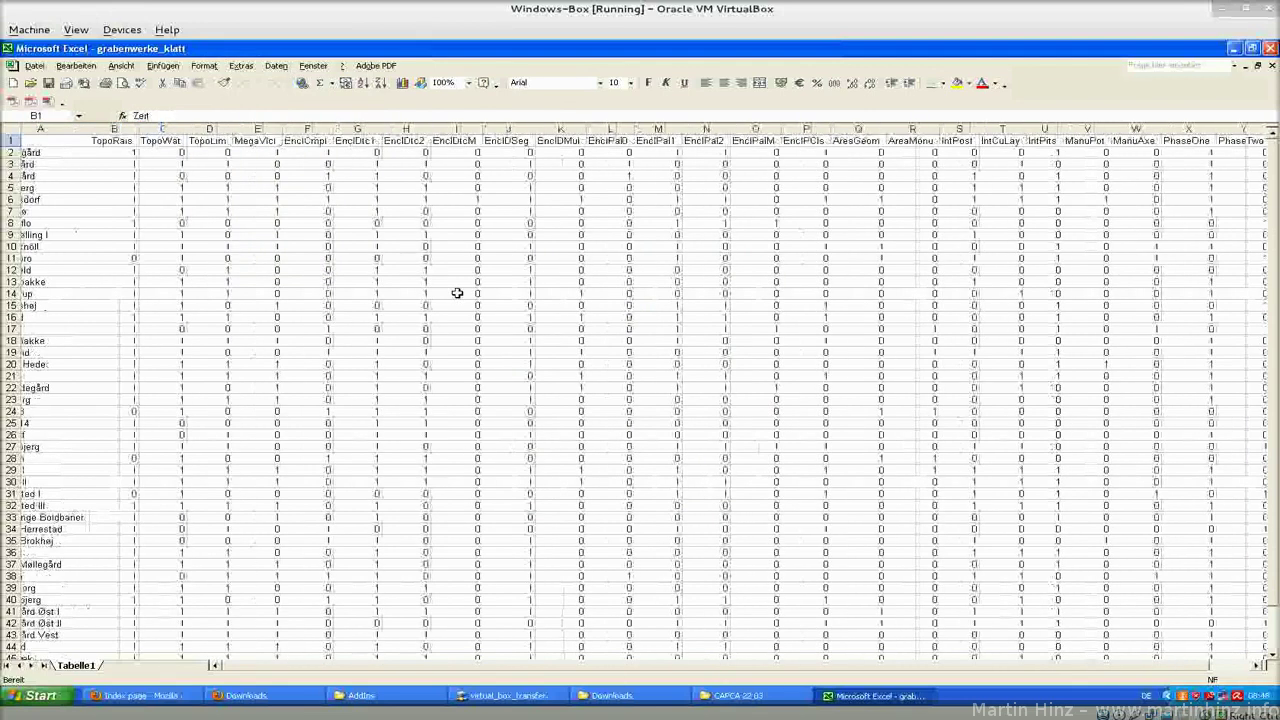
key(ctrl+Right)
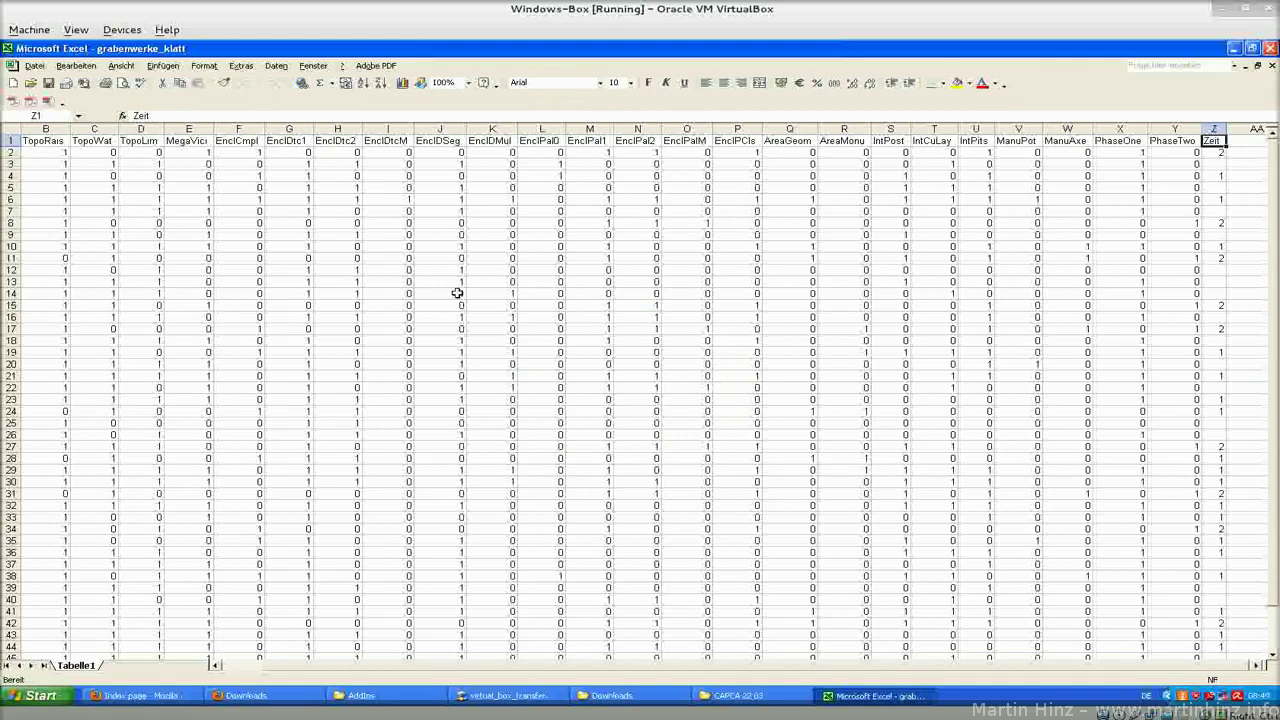
key(ctrl+Left)
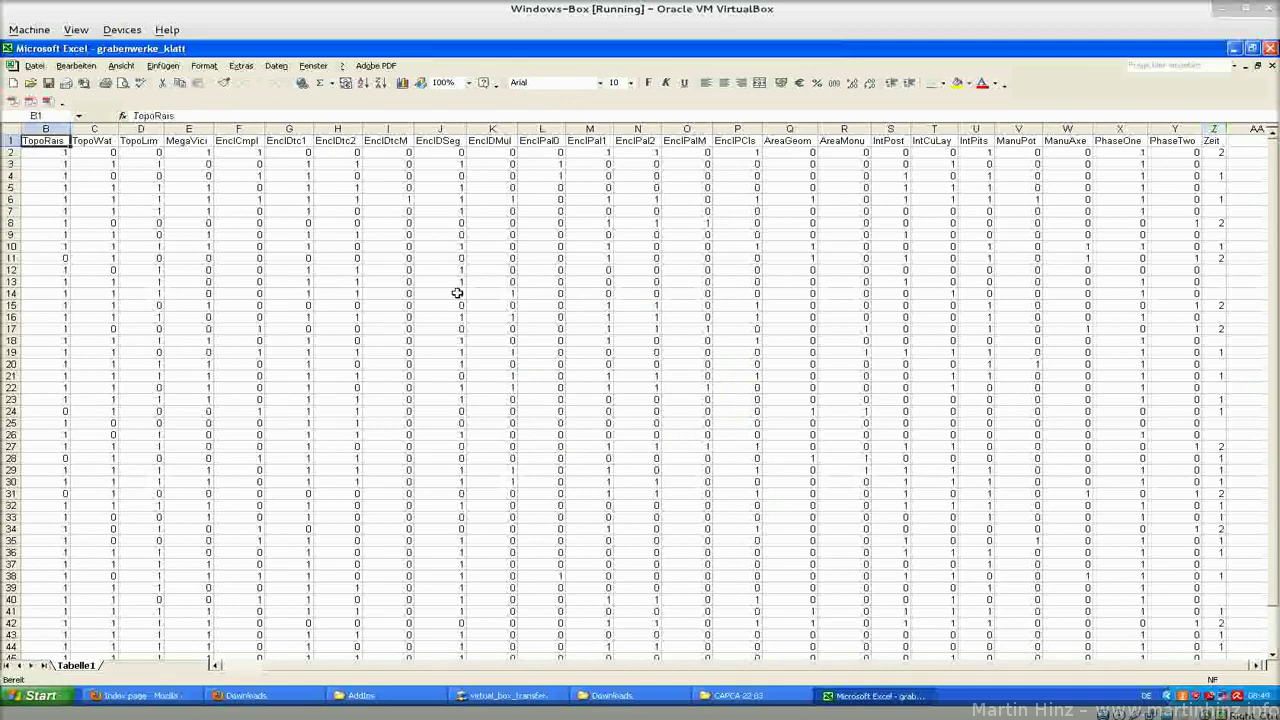
key(ctrl+Left)
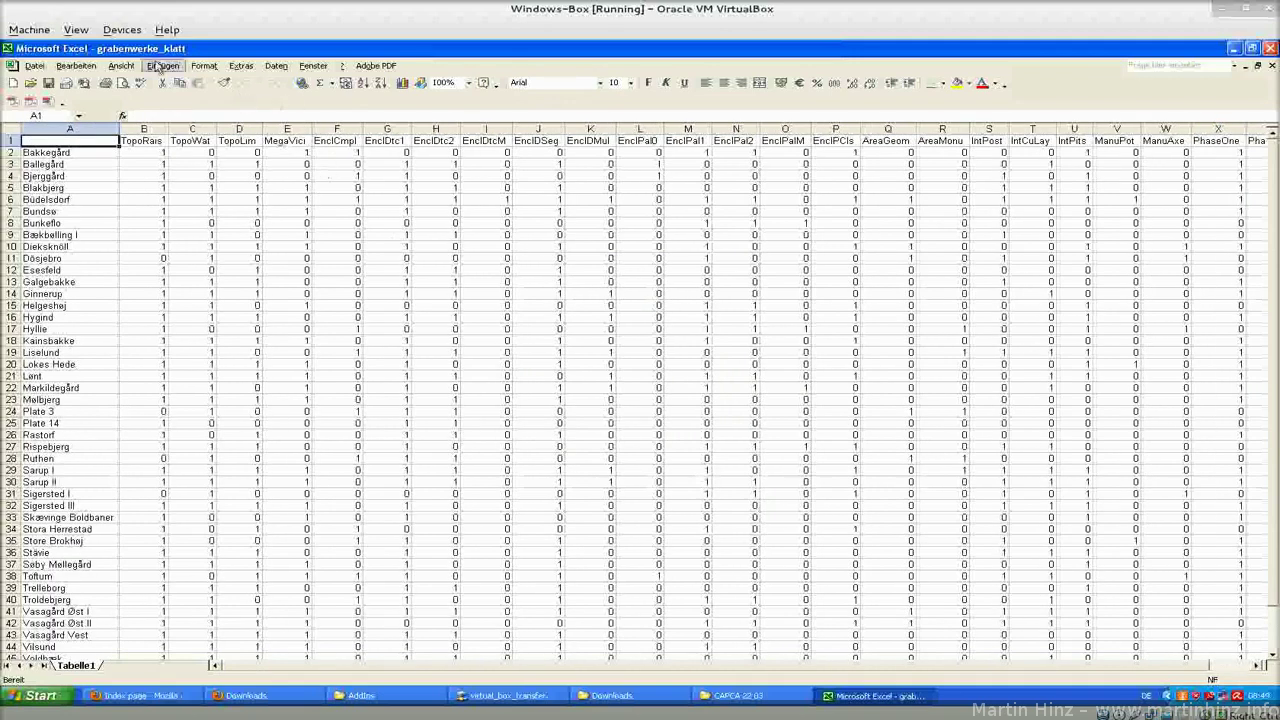
Start the CA-PCA analysis, check the extent of the site names in column A, and set the object names range to A2:A48
click(244, 68)
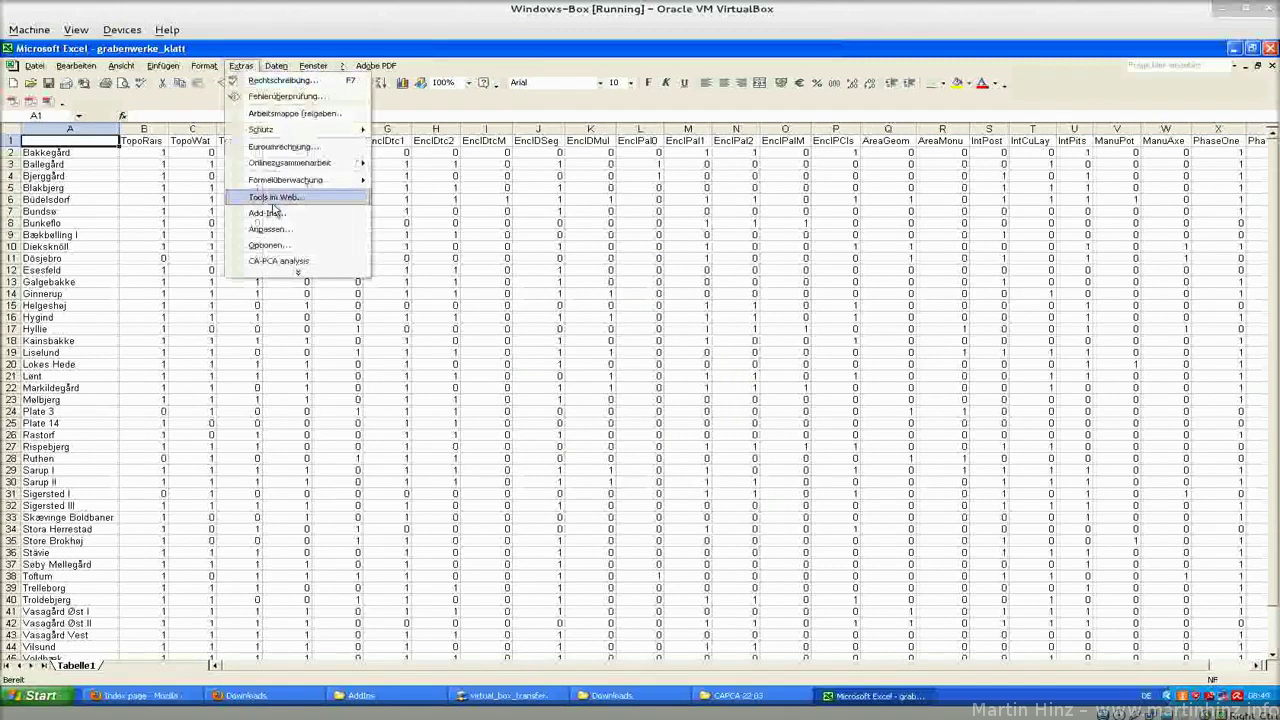
click(310, 262)
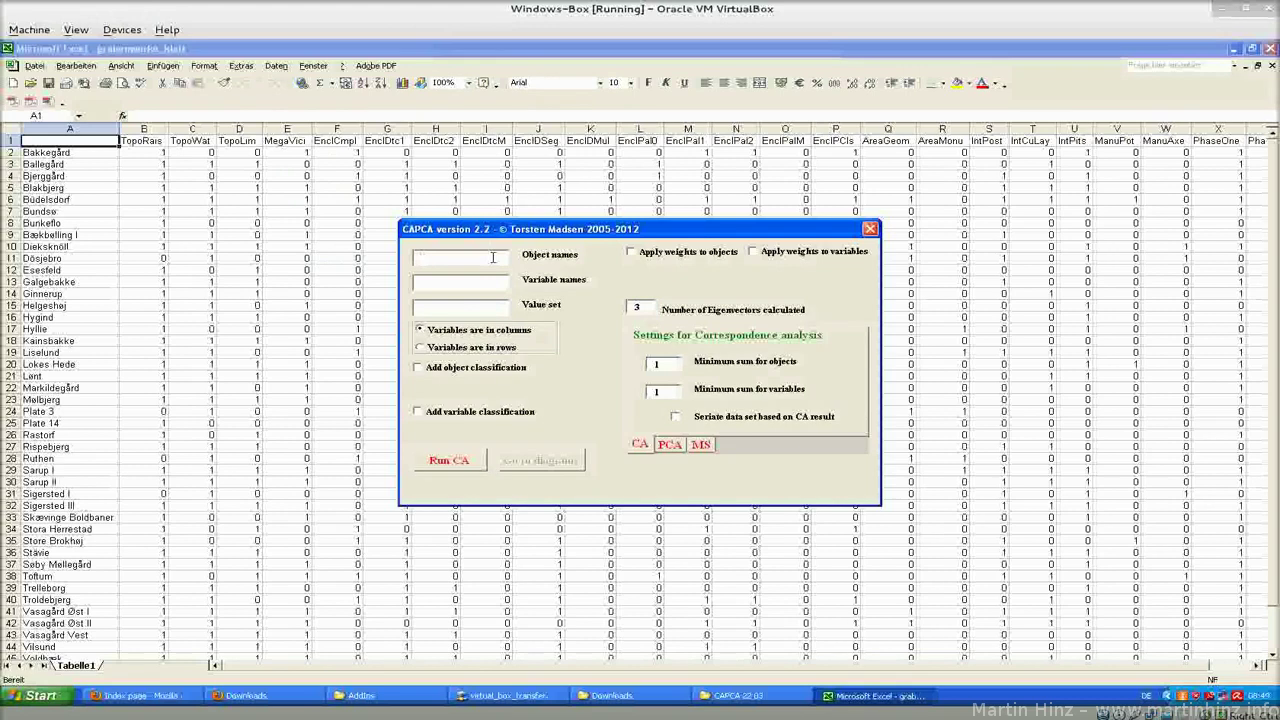
click(86, 128)
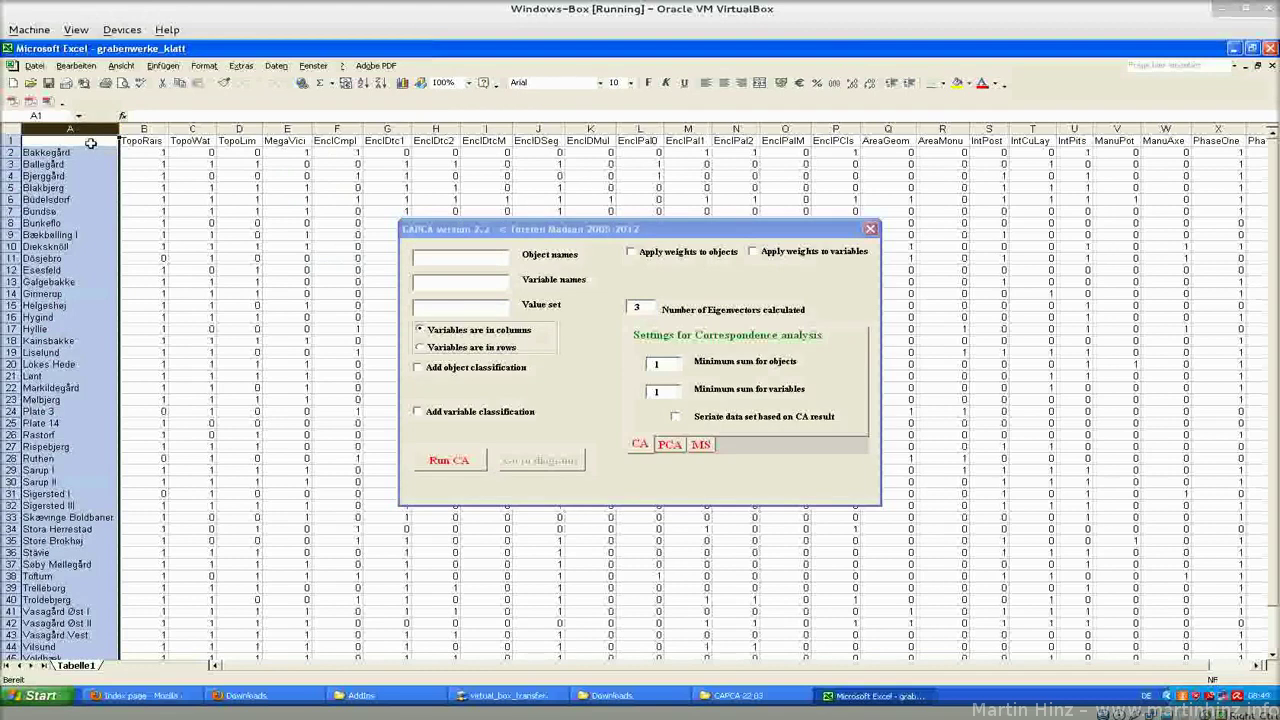
click(89, 152)
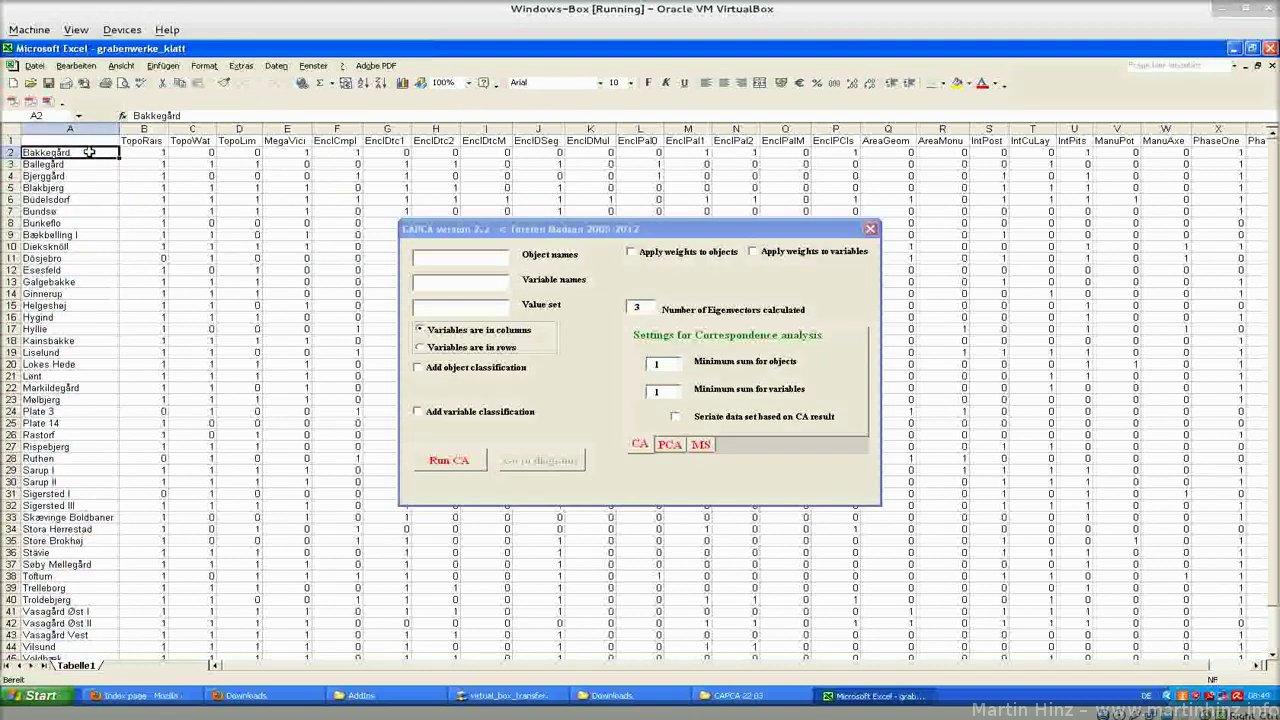
key(ctrl+Down)
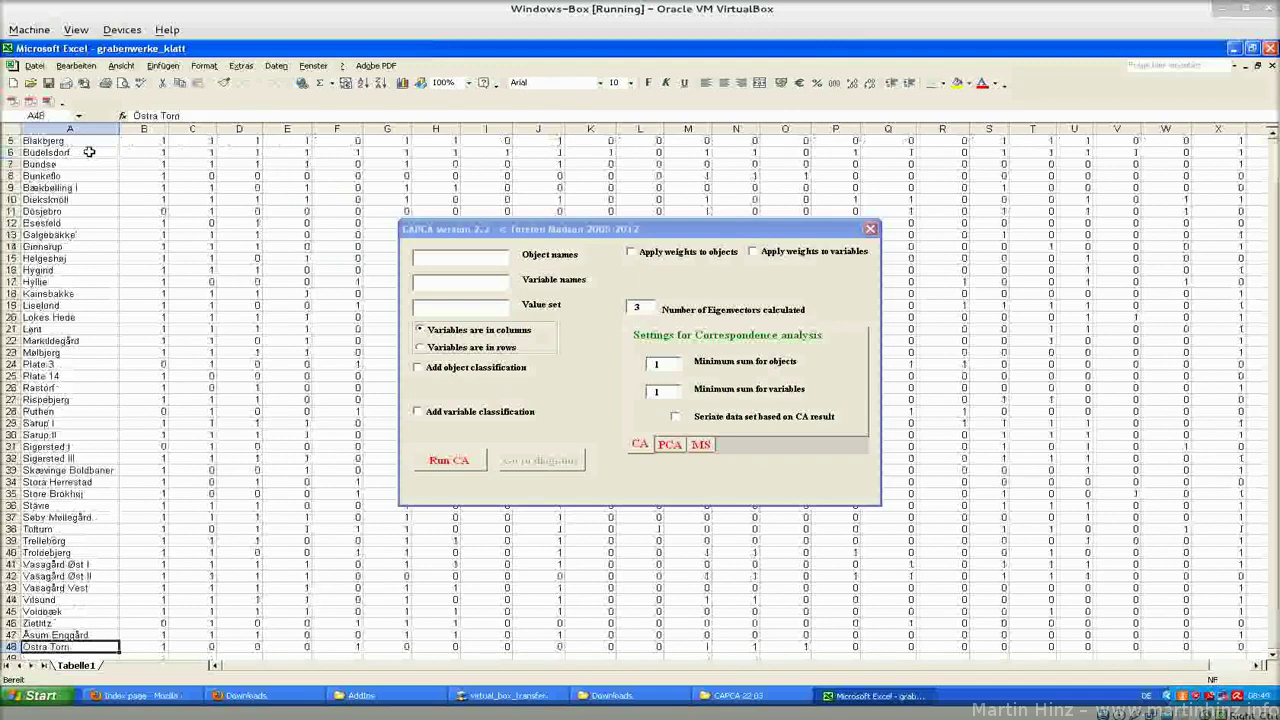
key(ctrl+Up)
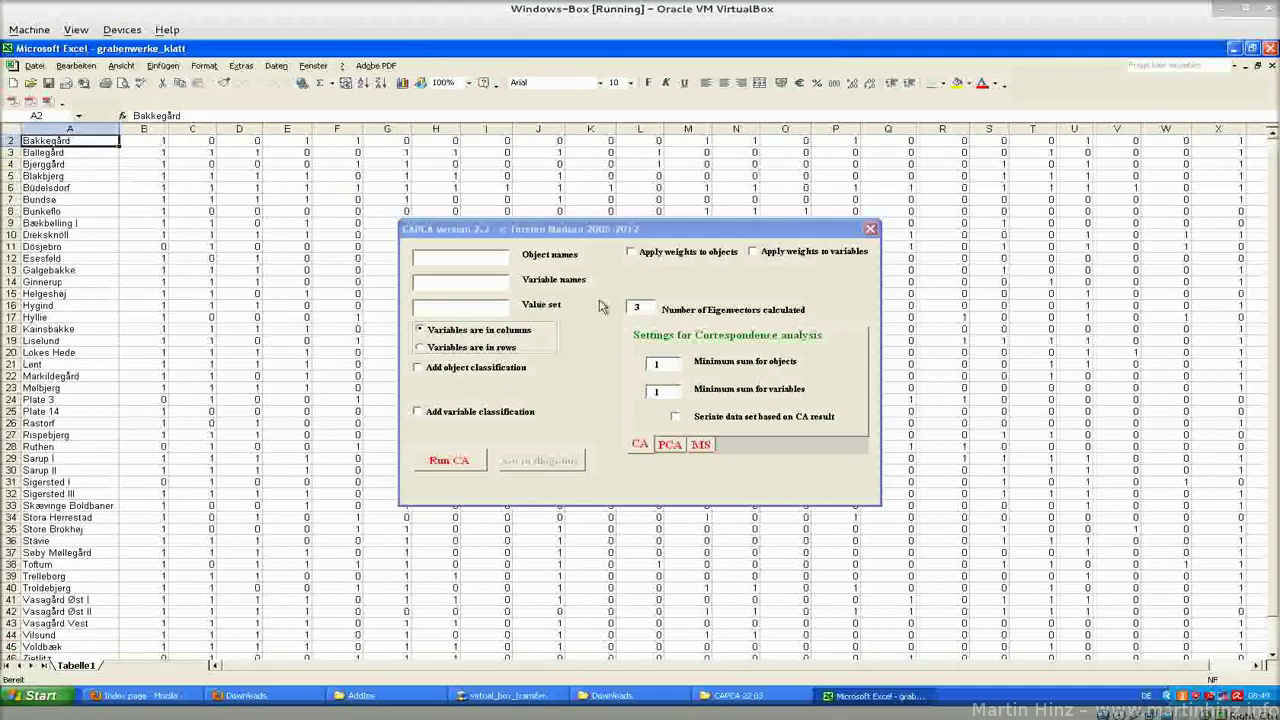
click(472, 260)
text(A2:A48)
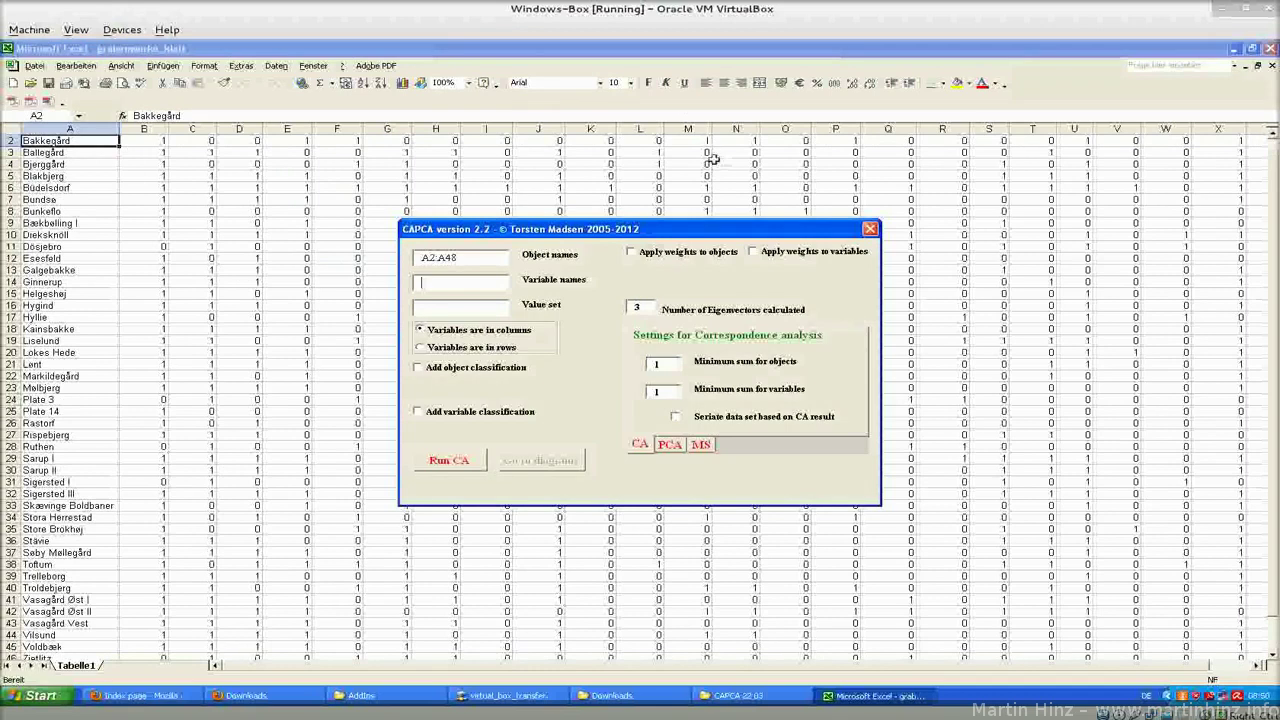
Check the extent of the variable headers in row 1 and set the variable names range to B1:Y1
click(680, 47)
key(Up)
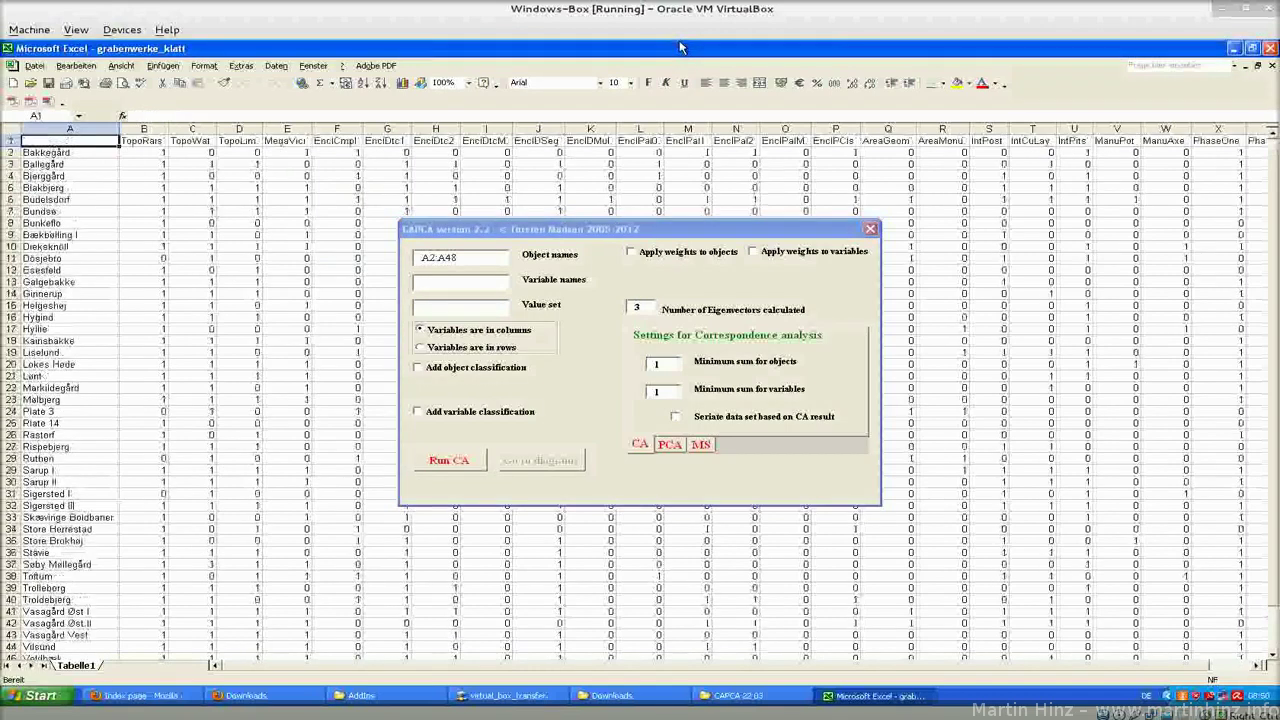
key(Right)
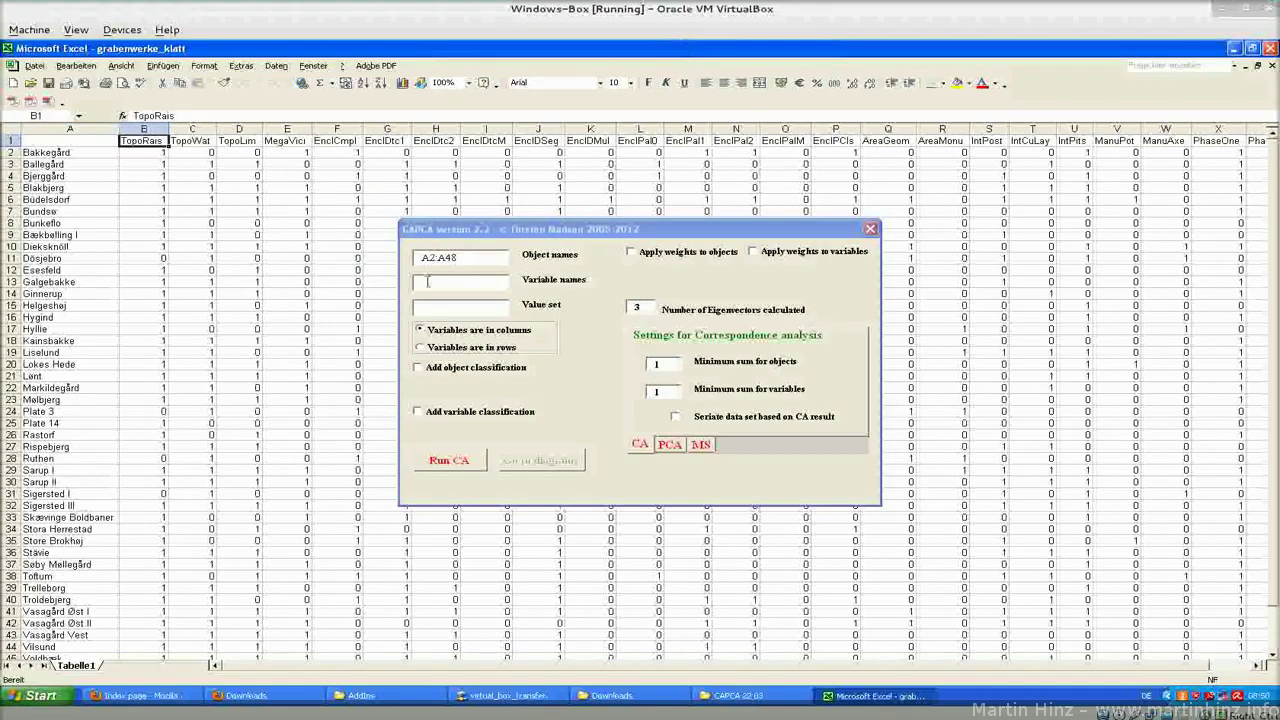
key(ctrl+Right)
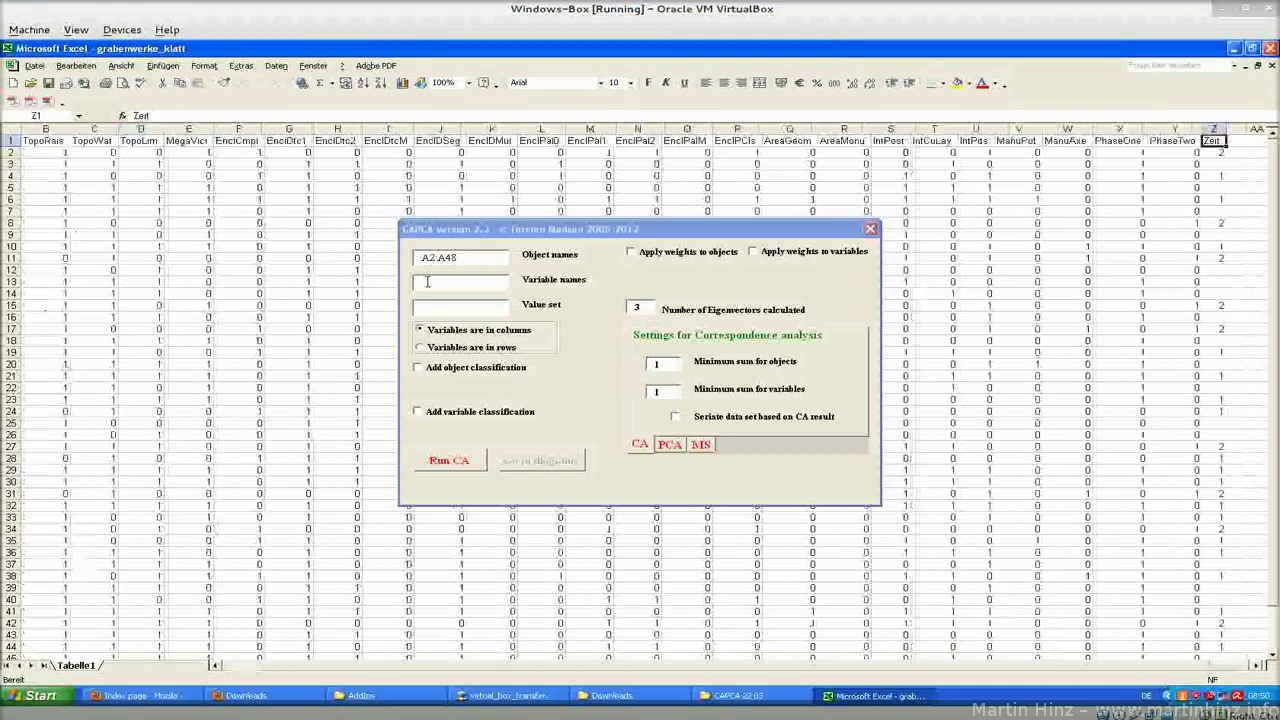
key(ctrl+Left)
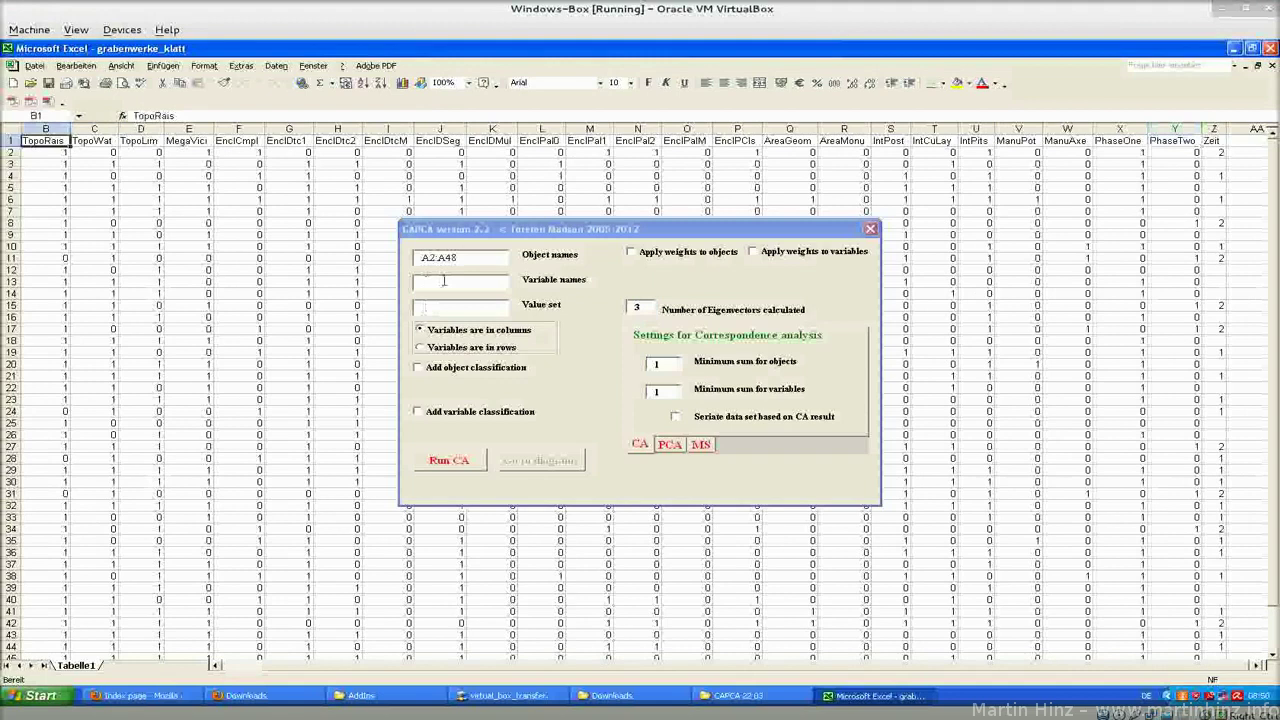
click(443, 281)
text(B1:Y1)
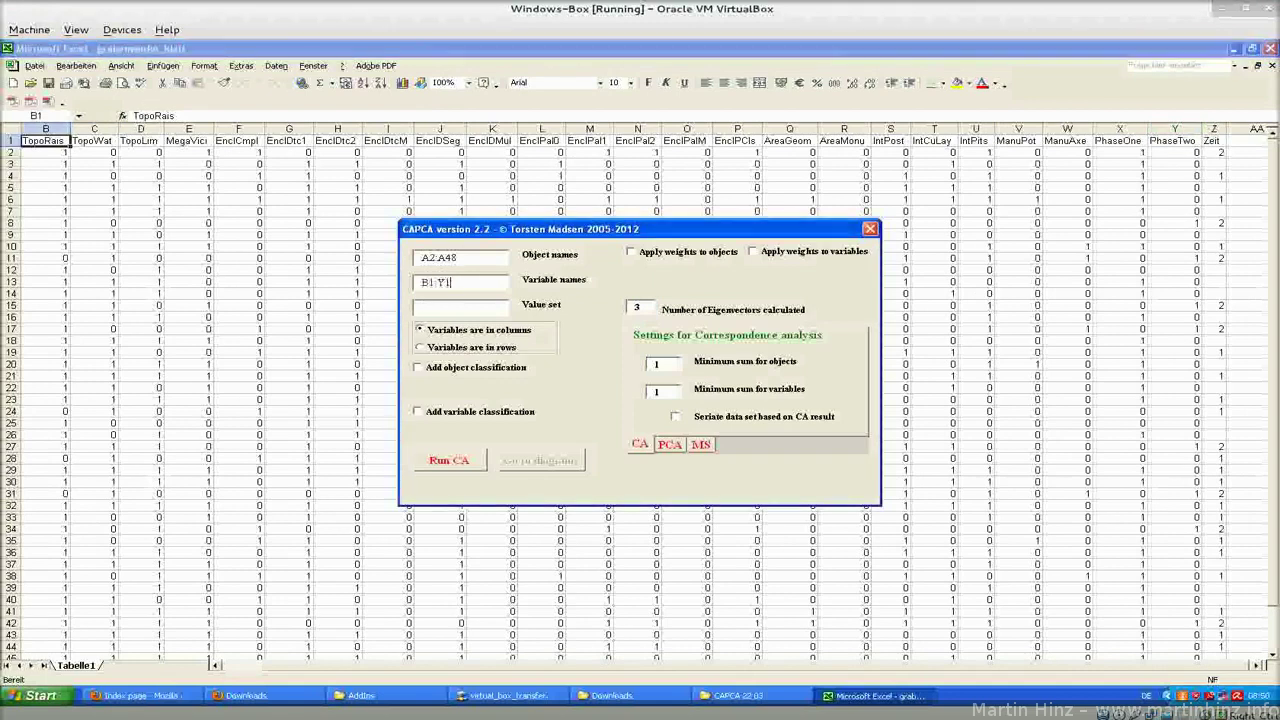
key(Tab)
Check the extent of the data block, set the value set range to B2:Y48, and return to cell A1
click(577, 53)
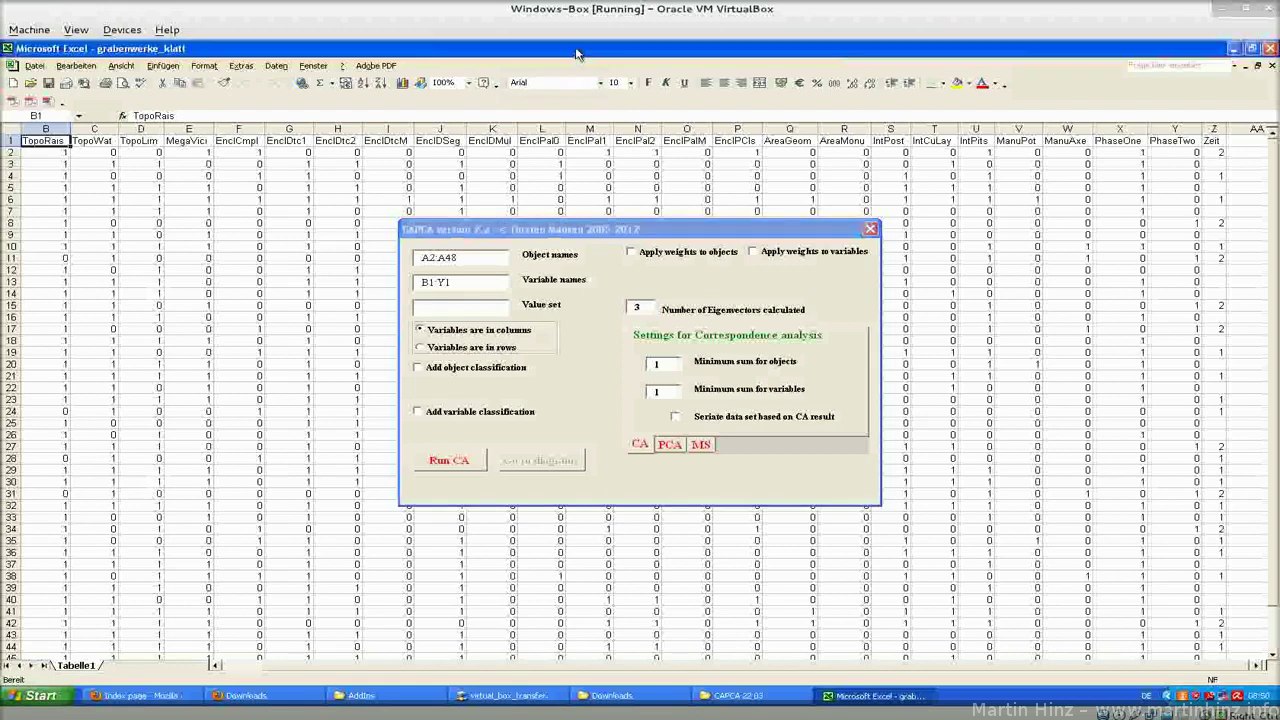
key(Left)
key(Right)
key(Down)
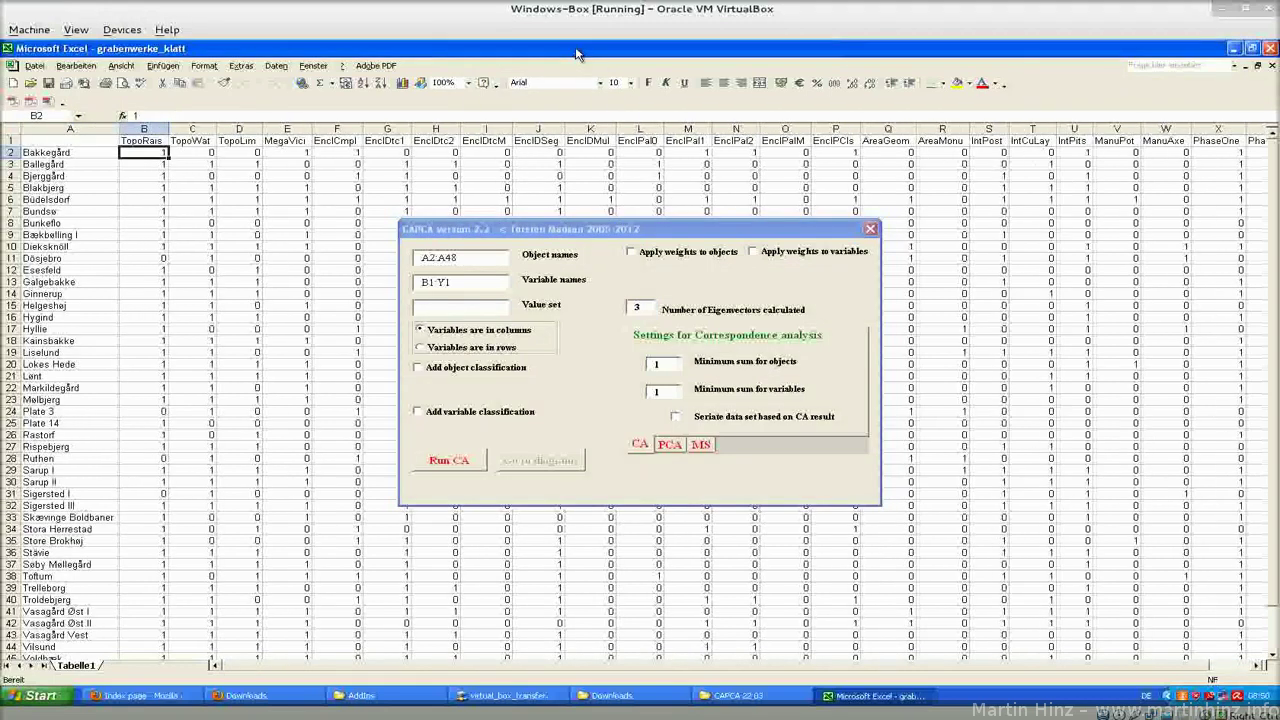
click(497, 312)
text(B2)
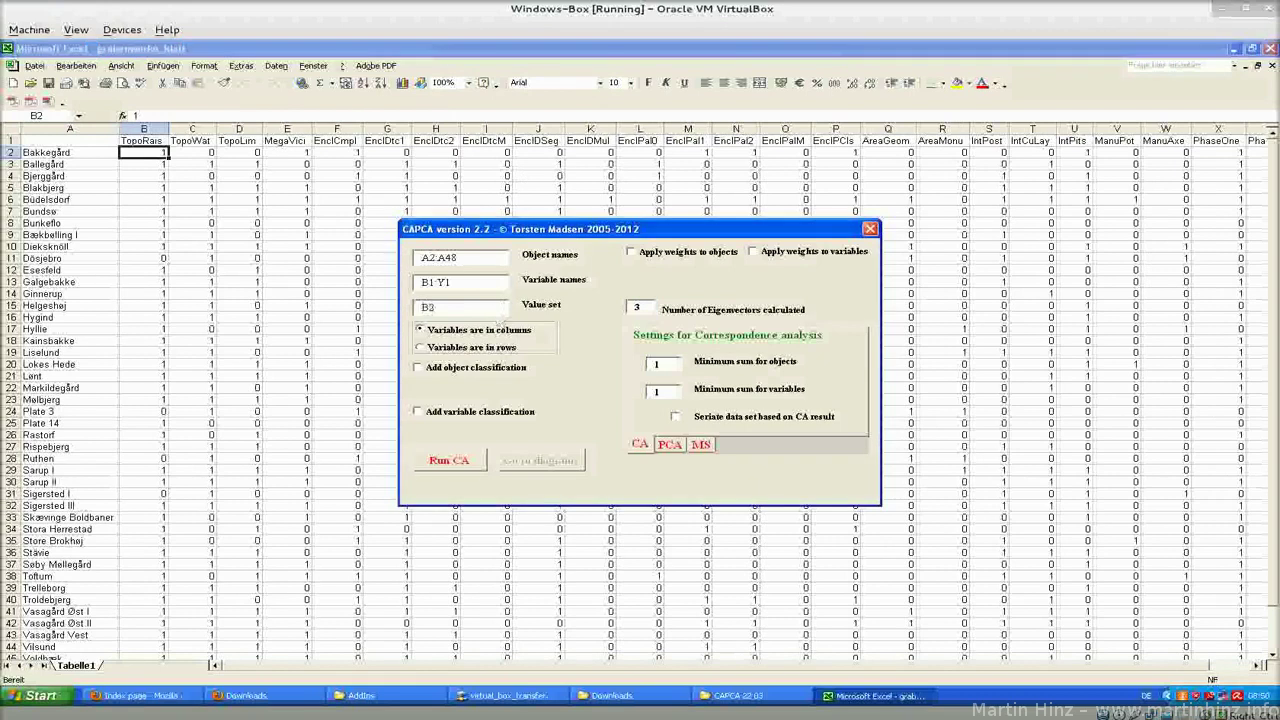
text(:)
click(617, 58)
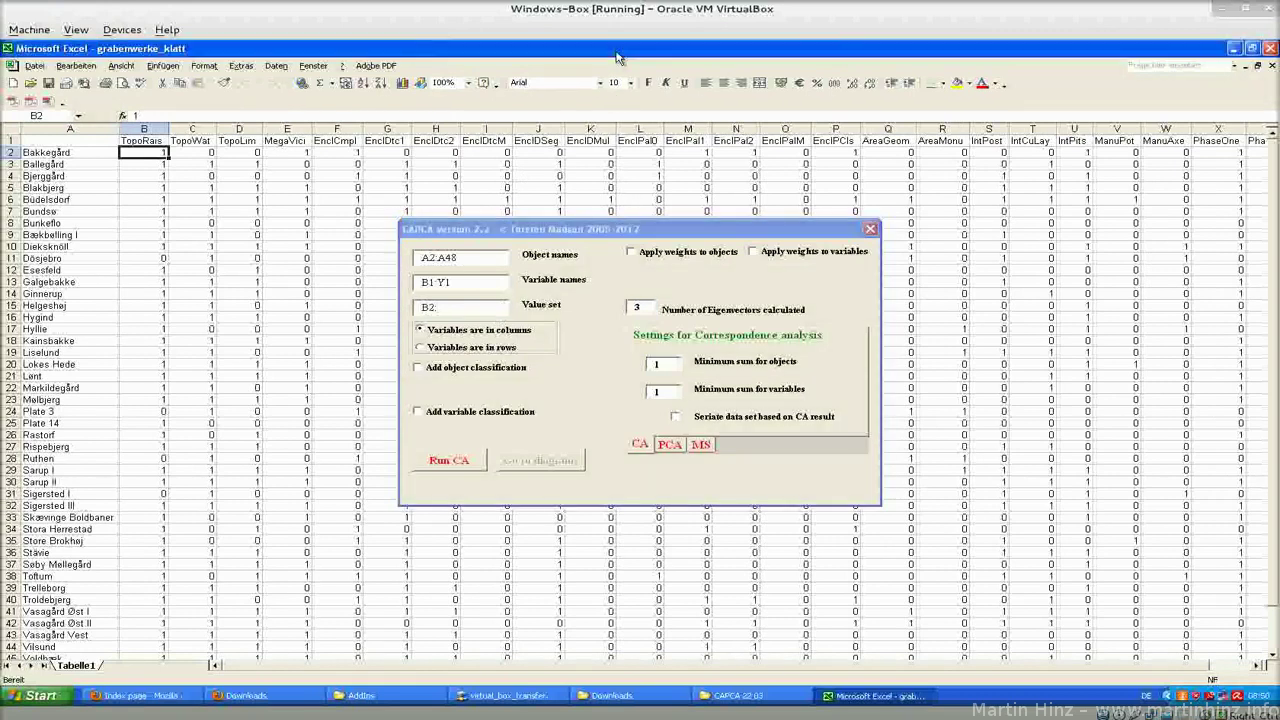
key(ctrl+Down)
key(ctrl+Right)
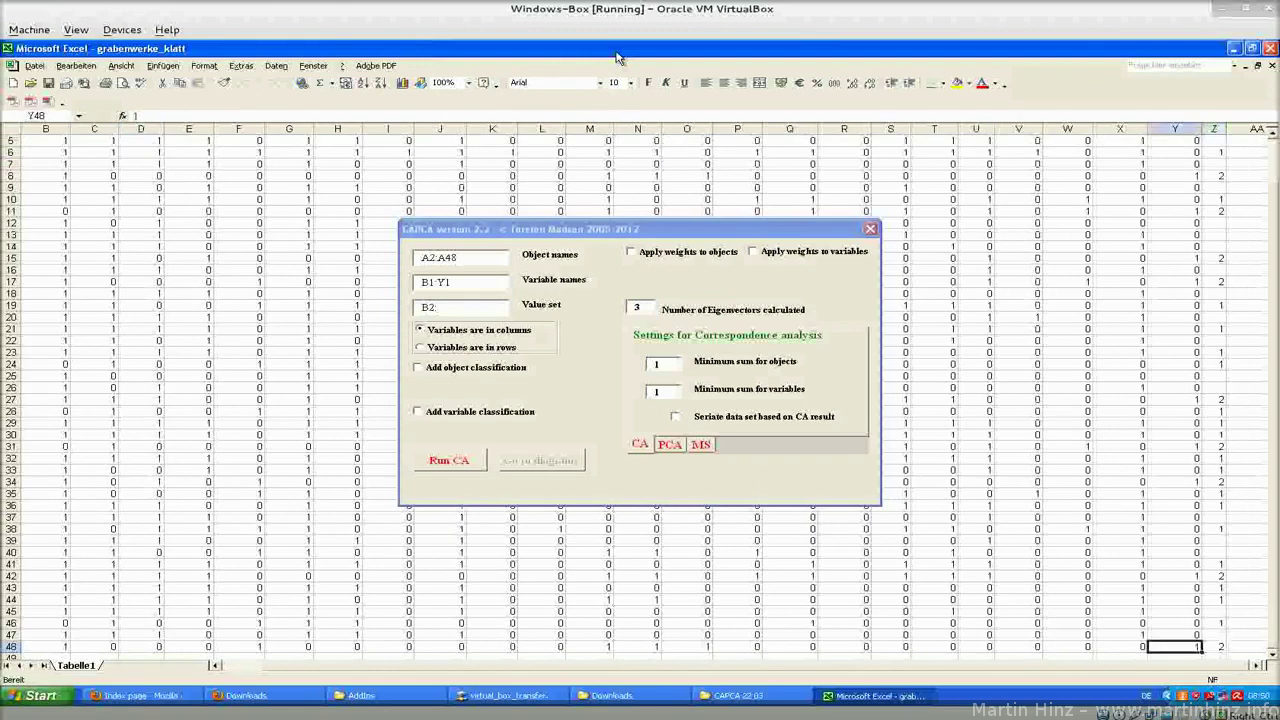
click(460, 306)
text(B2:Y48)
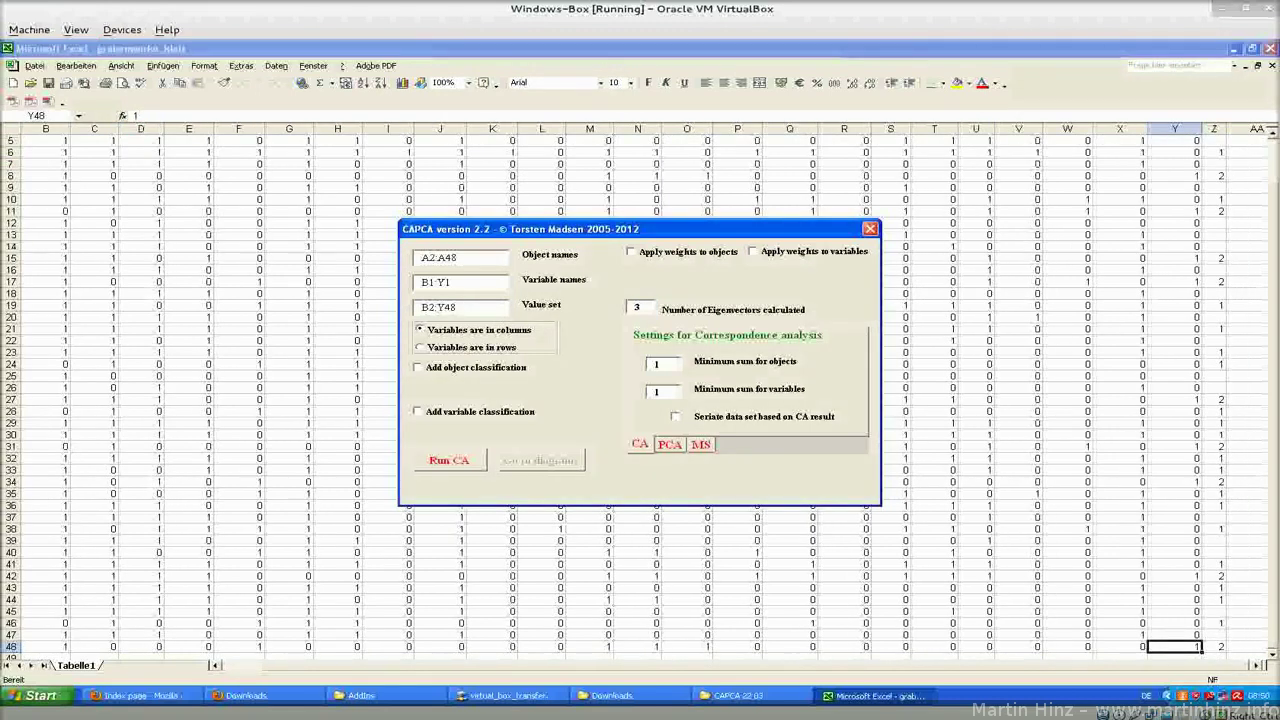
click(660, 55)
key(Home)
key(ctrl+Home)
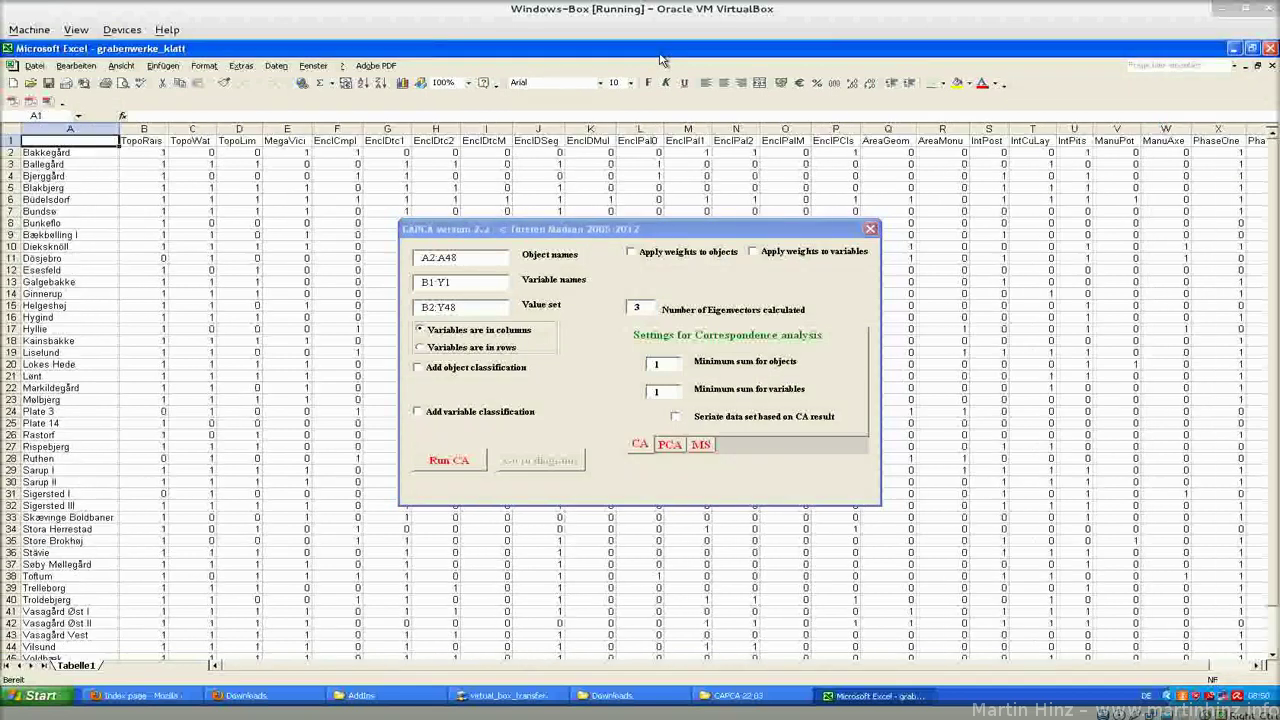
click(812, 236)
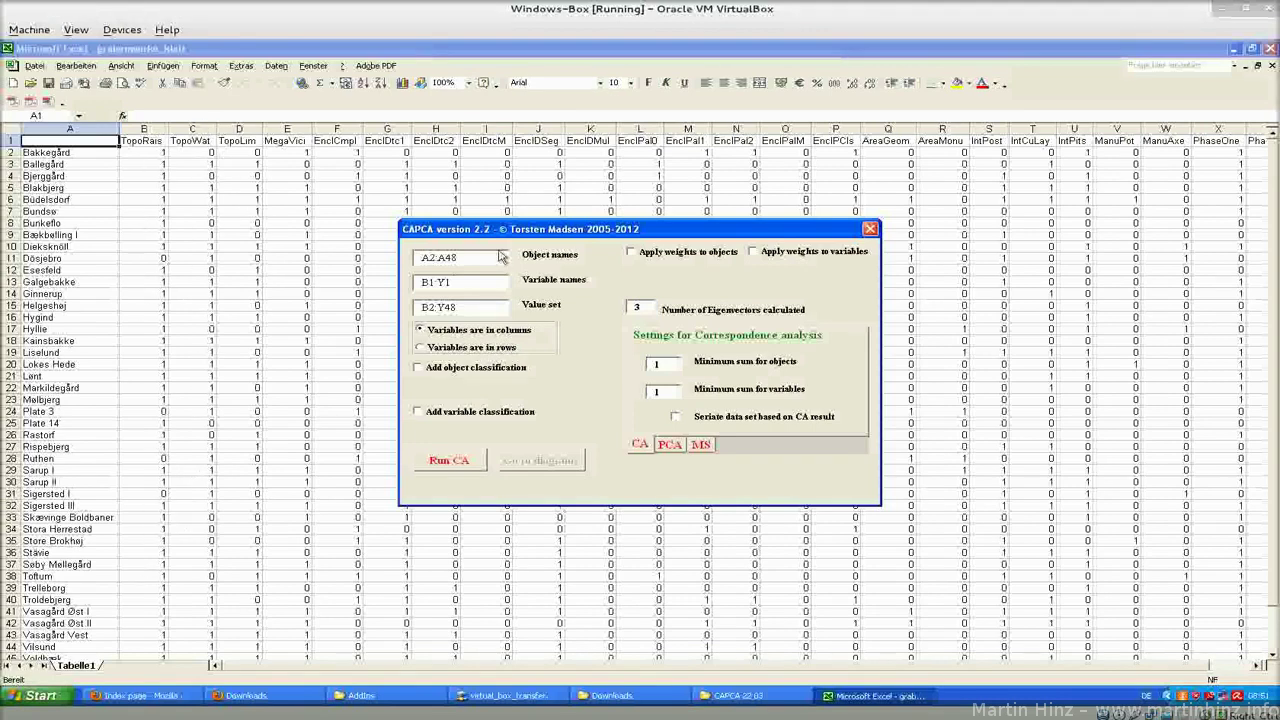
Enable object classification and set the object class names to the Zeit column range Z2:Z48
click(491, 372)
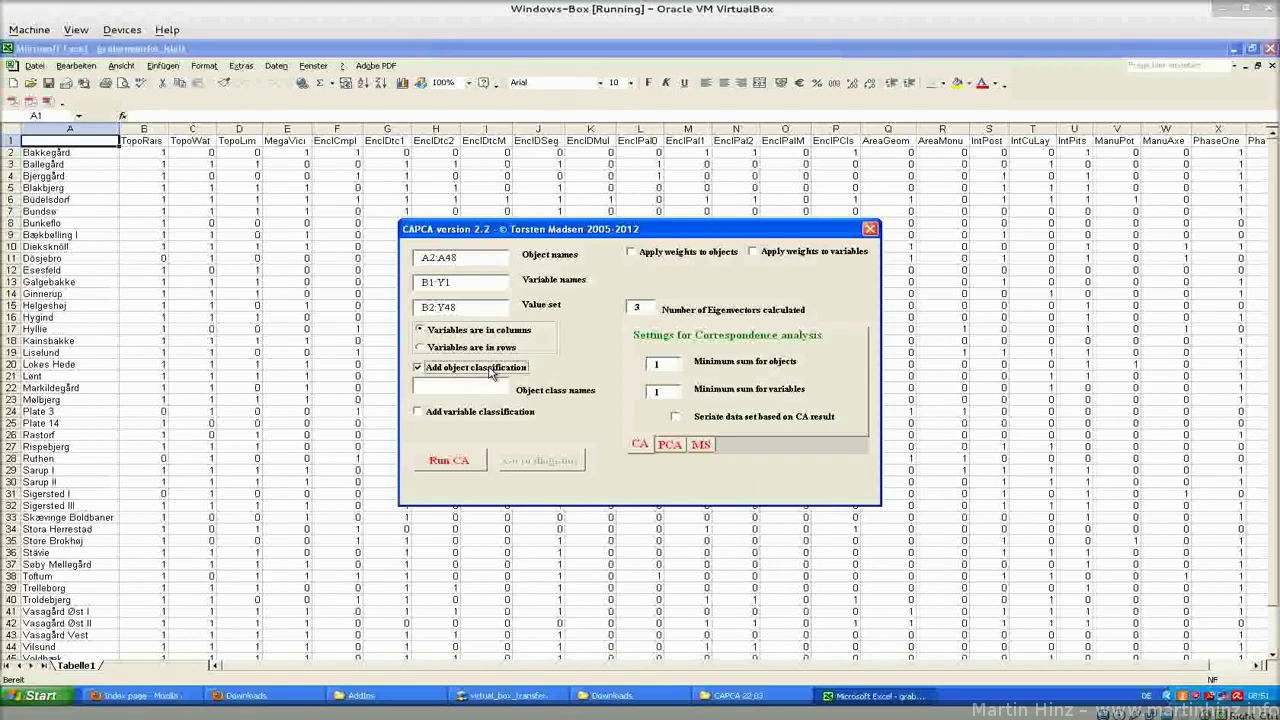
click(556, 51)
key(Right)
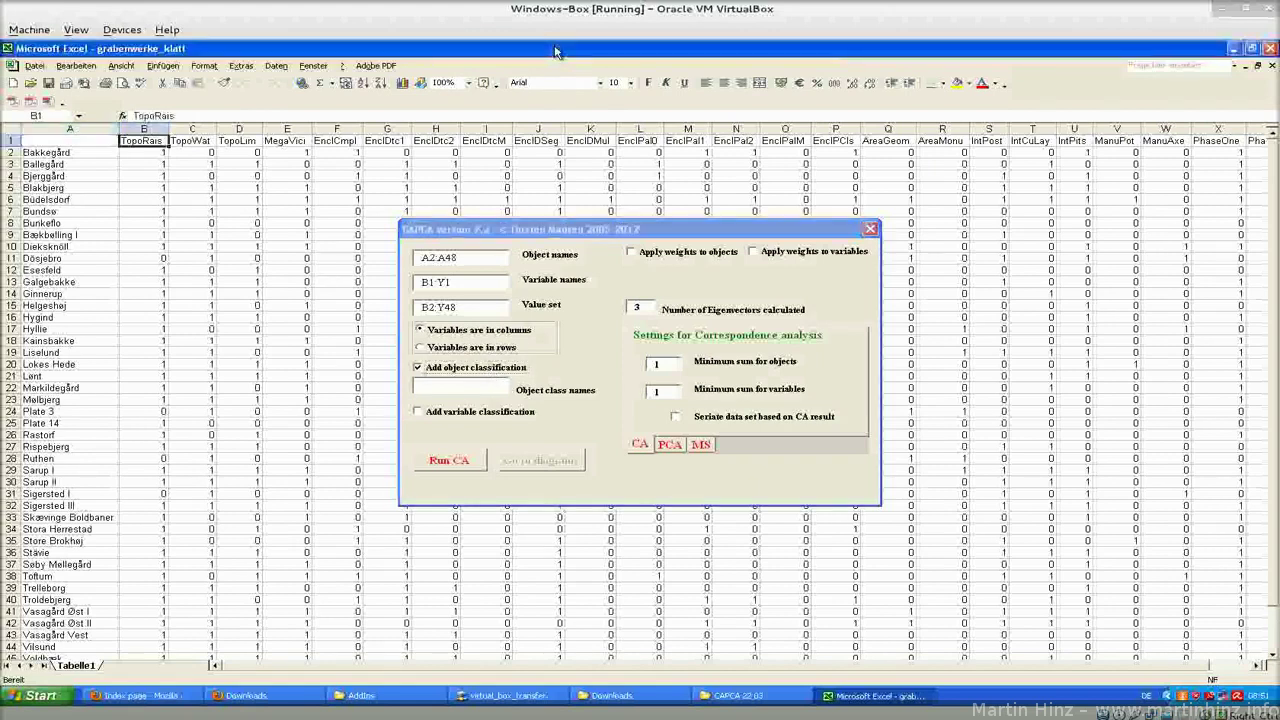
key(ctrl+Right)
key(Down)
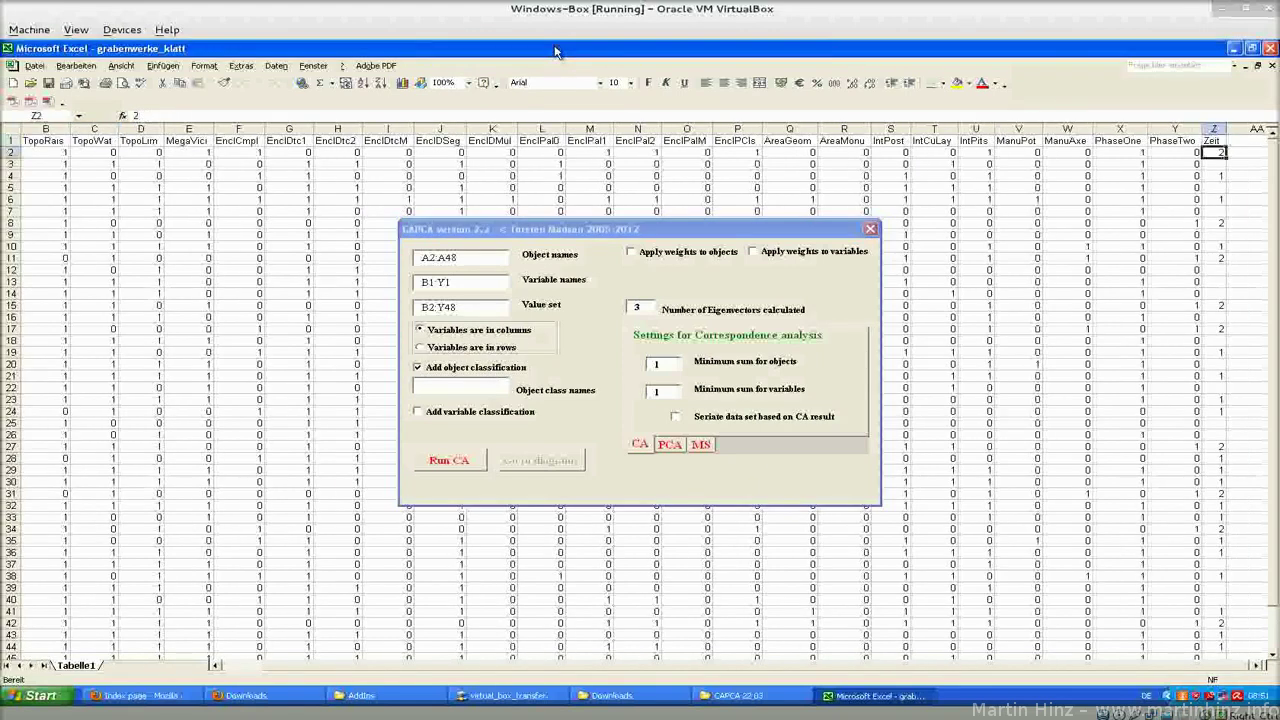
click(500, 385)
text(Z)
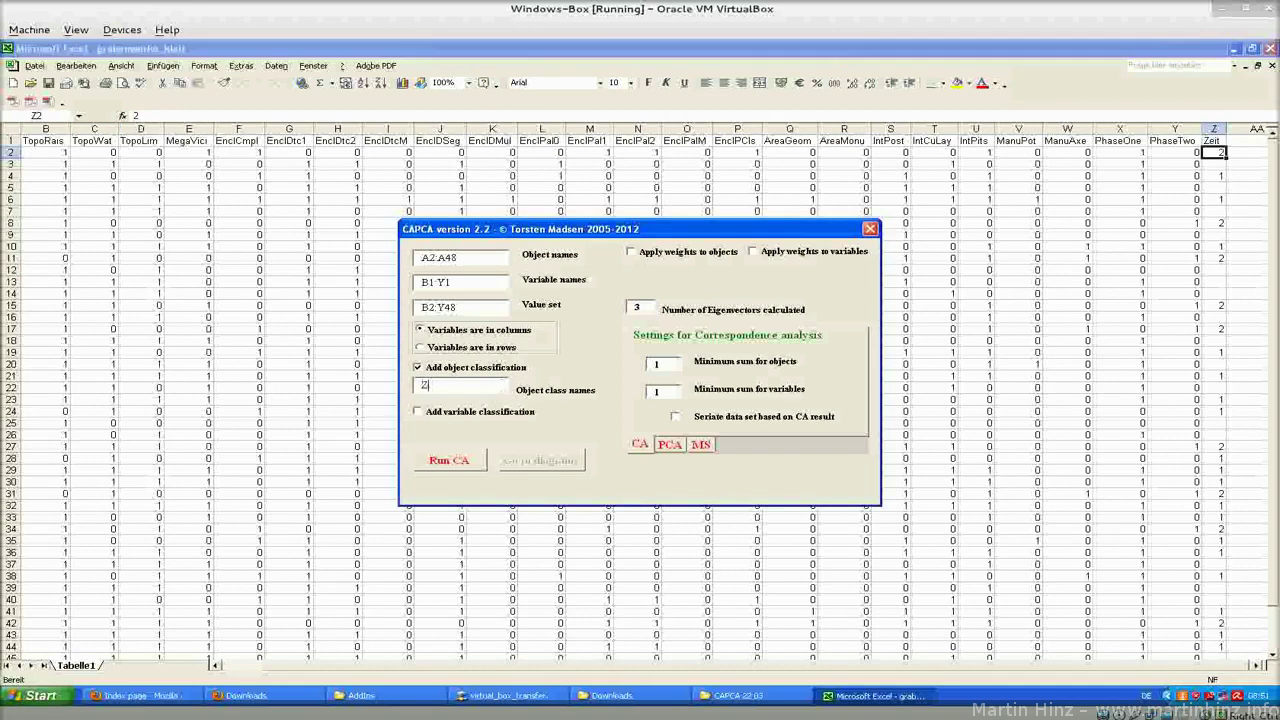
text(2:Z48)
Enable seriation of the data set based on the CA result, run the correspondence analysis, and move the dialog aside
double_click(670, 366)
click(676, 418)
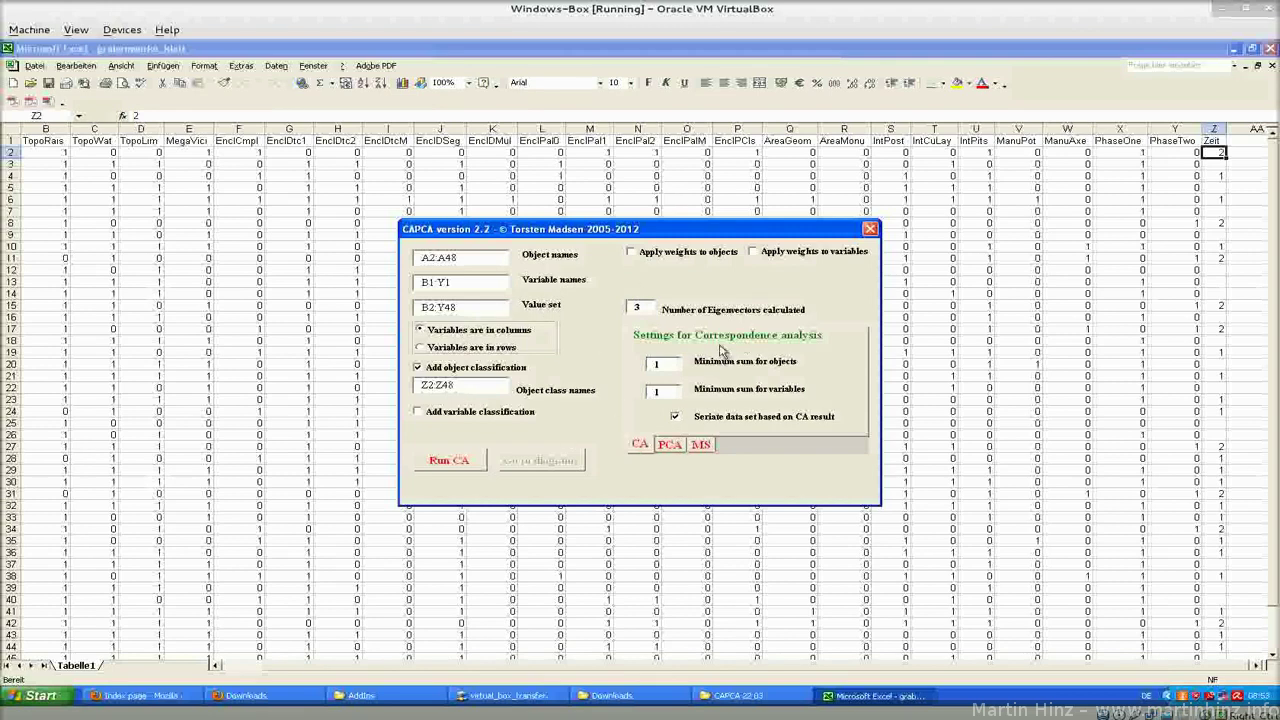
click(677, 363)
click(449, 463)
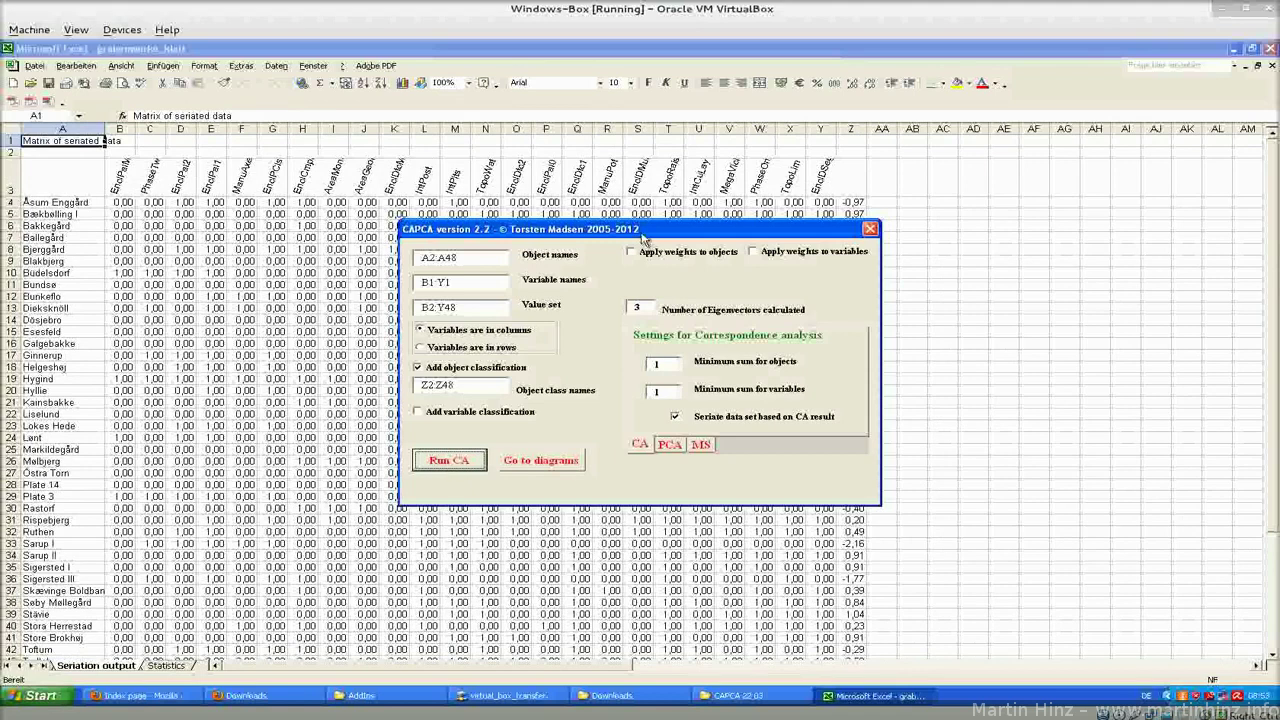
drag(645, 238, 846, 165)
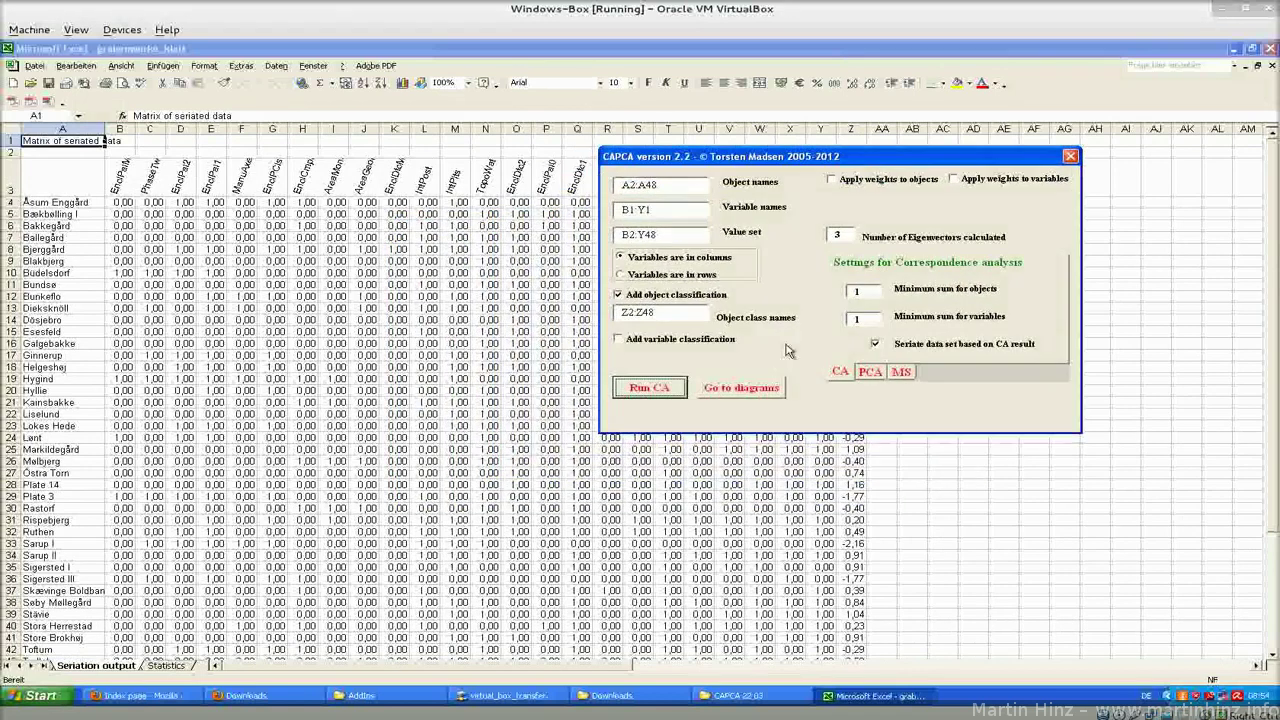
Go to the diagram settings and select variable, object and combined plots for axis 1 against axis 2
click(753, 395)
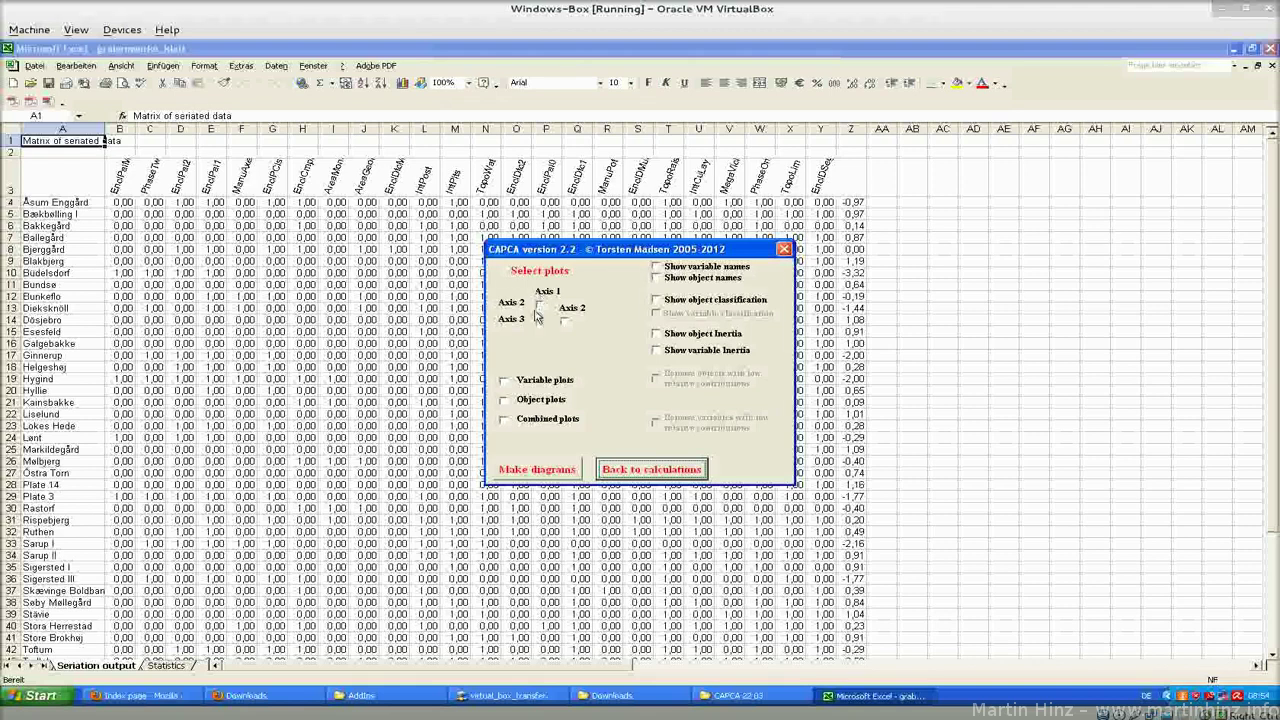
click(540, 306)
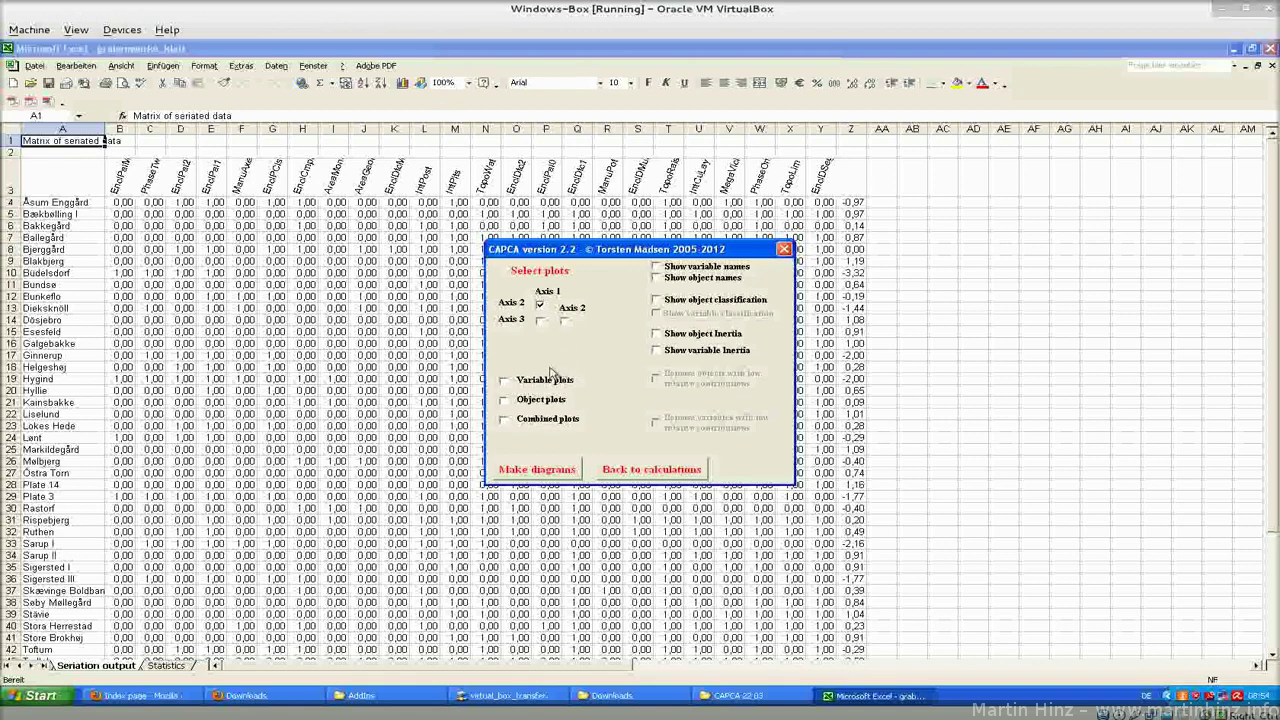
click(504, 383)
click(504, 400)
click(504, 422)
Show both variable names and object names in the plots and make the diagrams
click(656, 267)
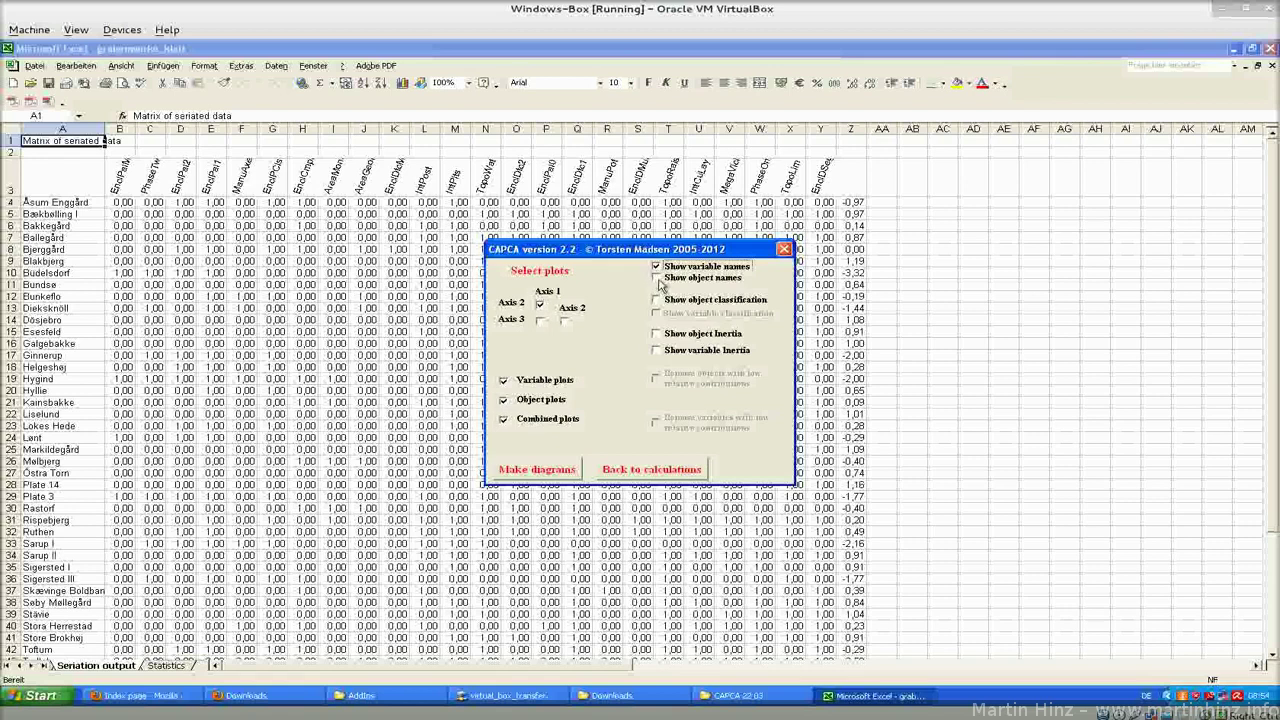
click(656, 279)
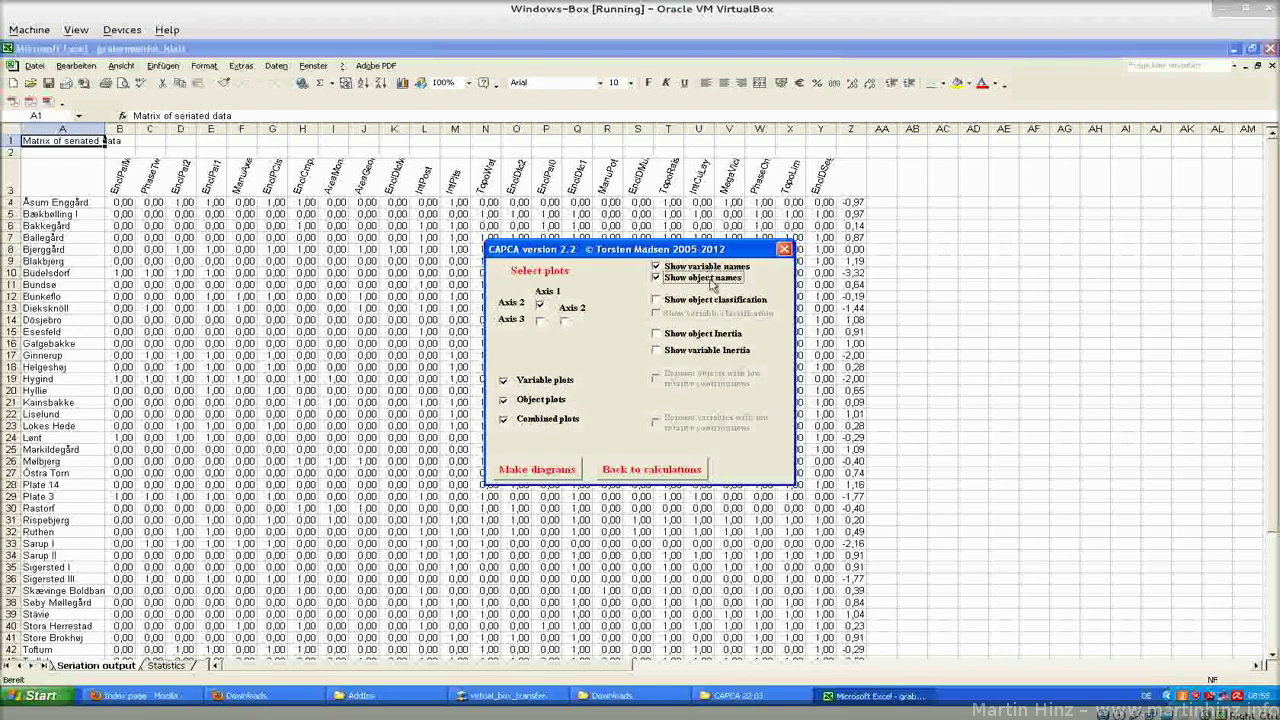
click(543, 475)
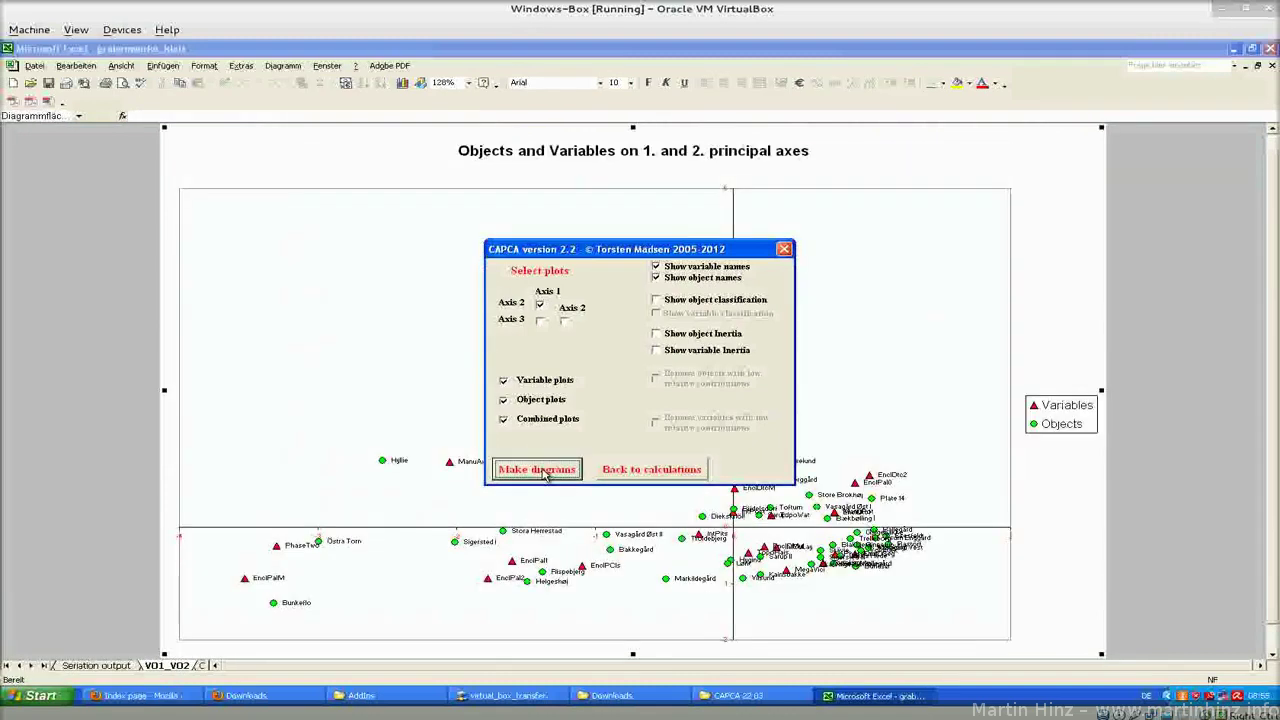
Examine the Matrix output sheet, including the object classes, the variable values and the object sums
click(8, 666)
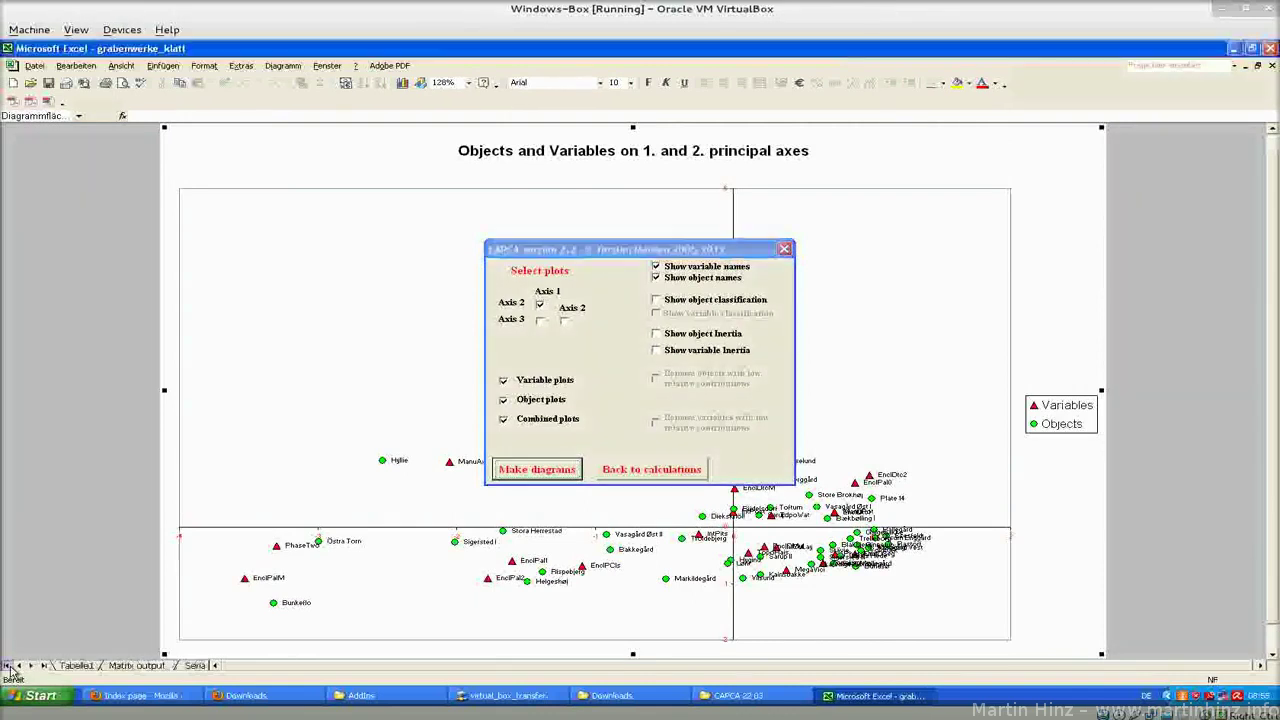
click(137, 665)
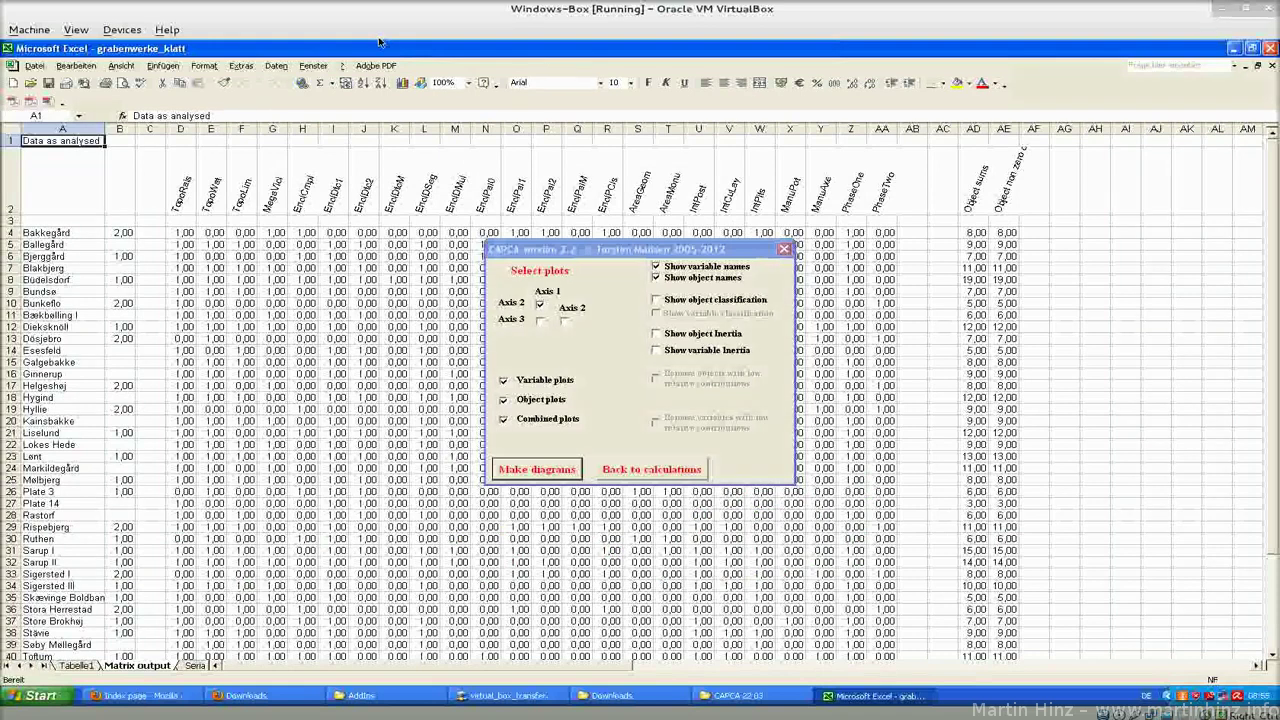
key(Down)
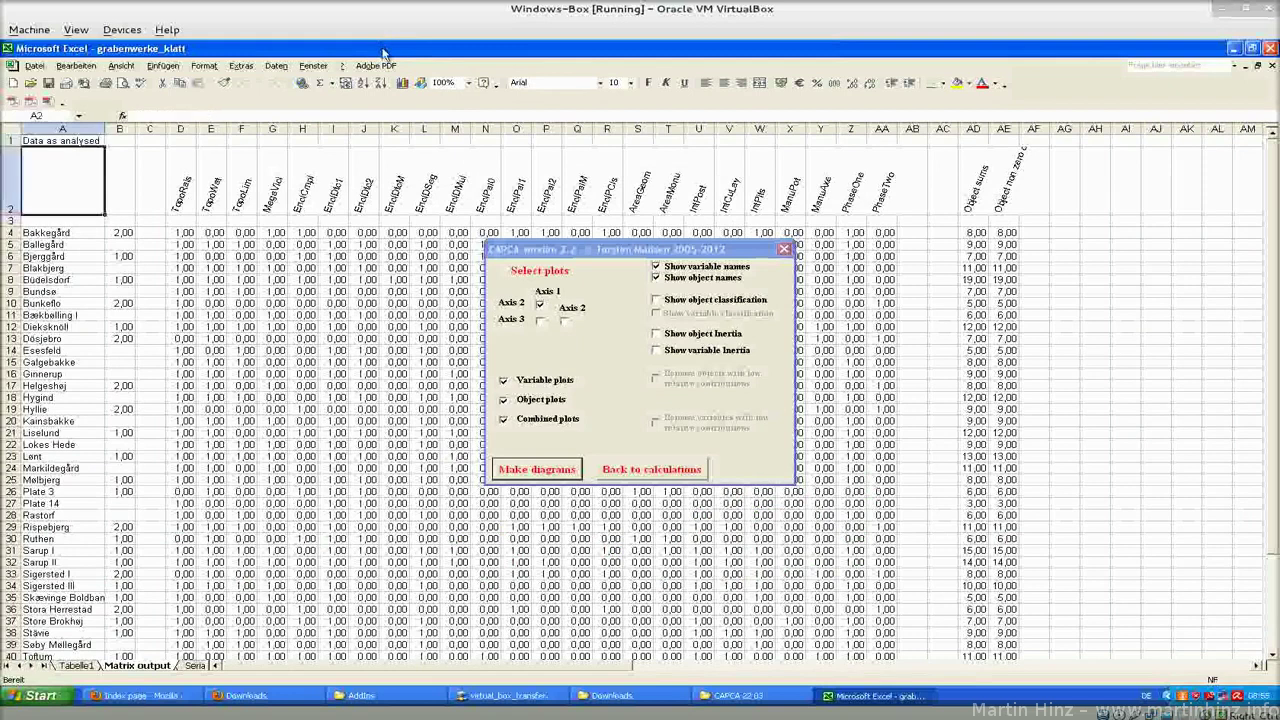
key(Down)
key(Down)
key(Right)
key(Right)
key(Left)
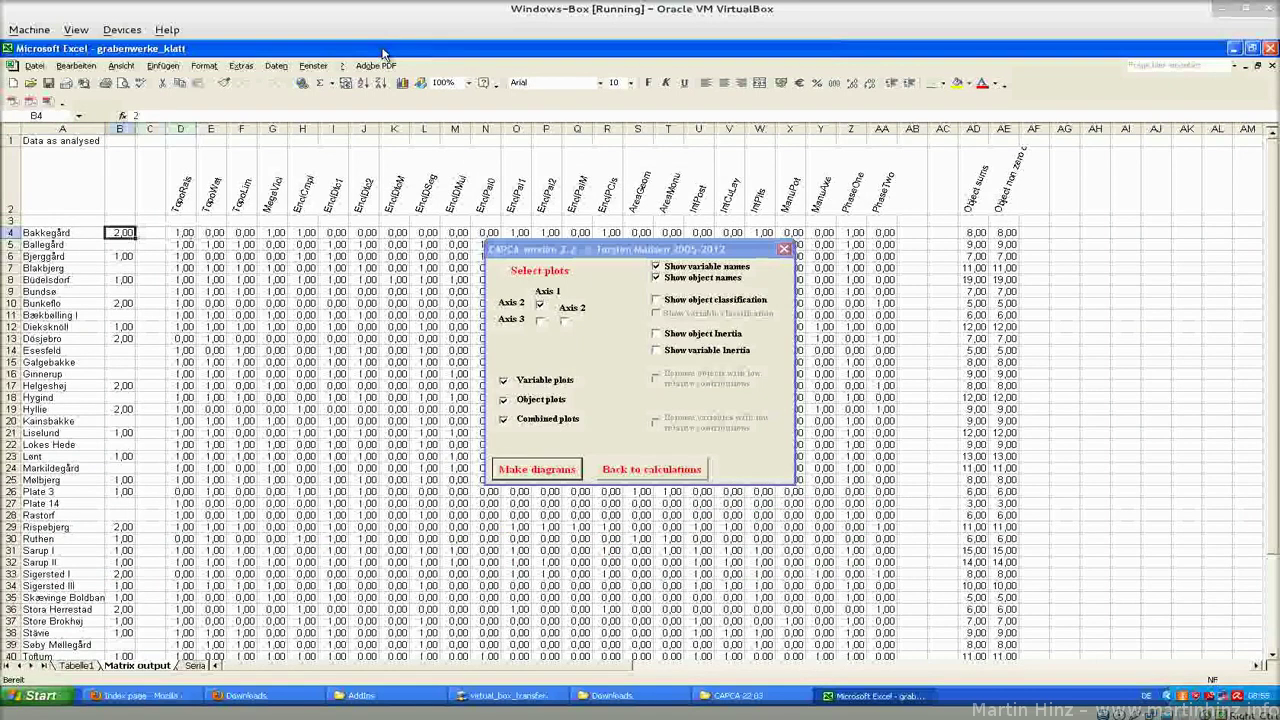
key(Down)
key(Right)
key(Right)
key(Right)
key(Right)
key(Up)
key(Right)
key(Right)
key(Right)
key(Right)
key(Right)
key(Right)
key(Right)
key(Right)
key(Right)
key(Right)
key(Right)
key(Right)
key(Right)
key(Right)
key(Right)
key(Right)
key(Right)
key(Right)
key(Right)
key(Right)
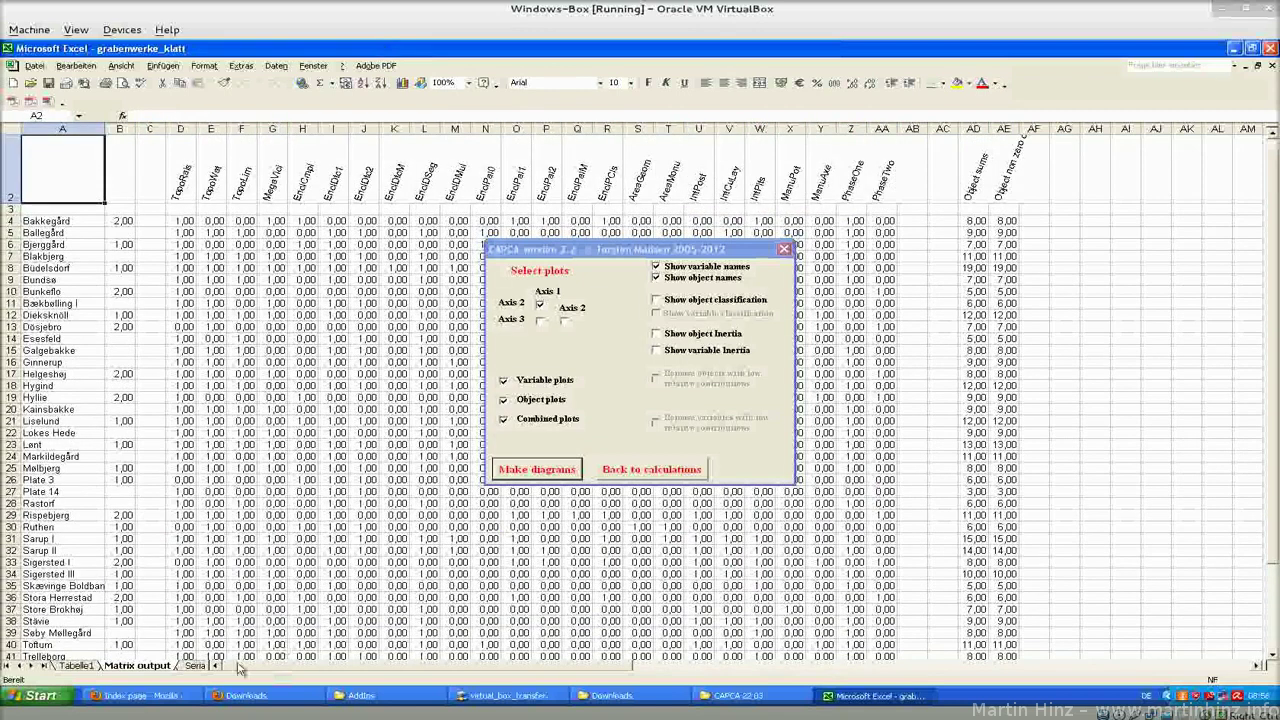
Examine the Seriation output sheet from the first site down to the row below the last site, and return to the first site
click(195, 666)
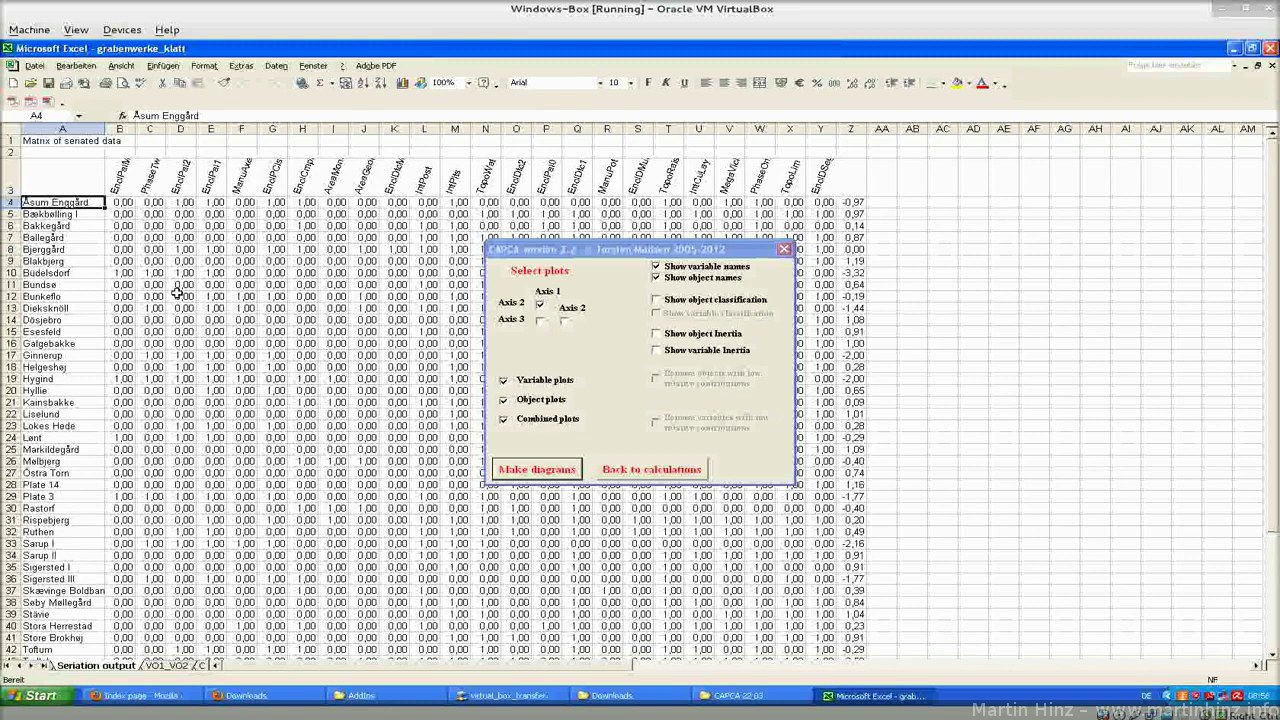
key(Right)
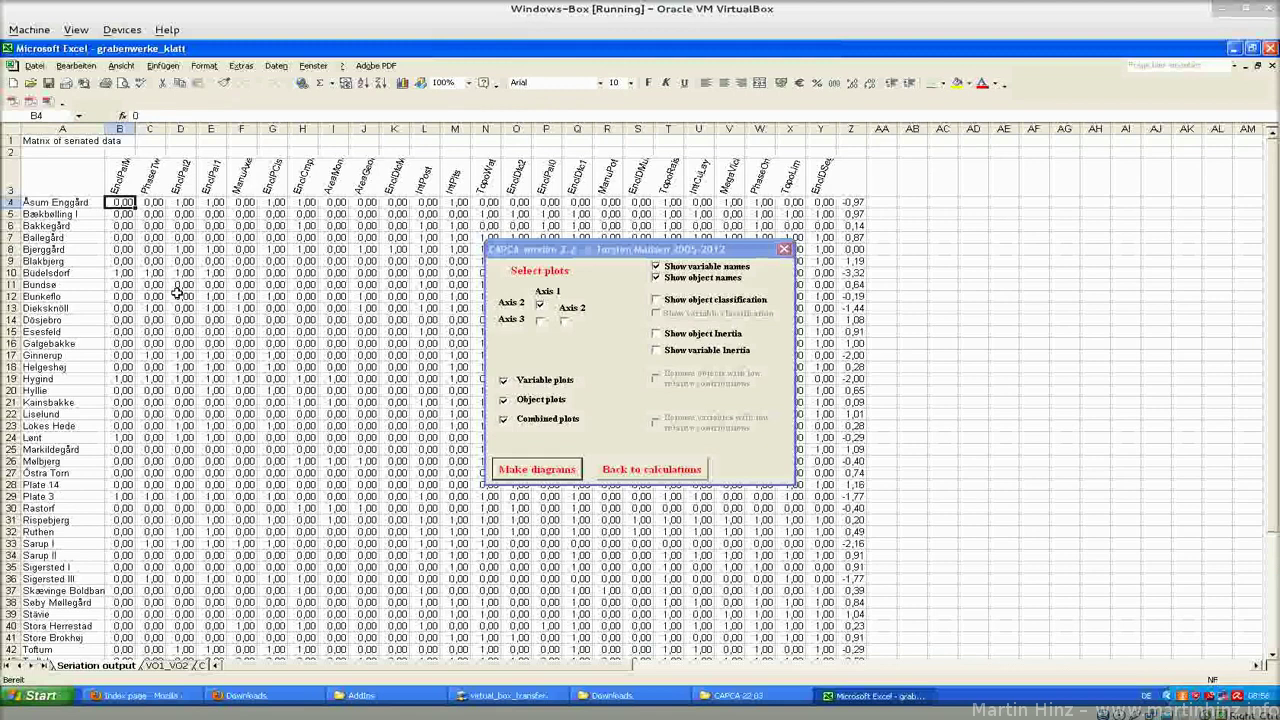
key(Left)
key(ctrl+Down)
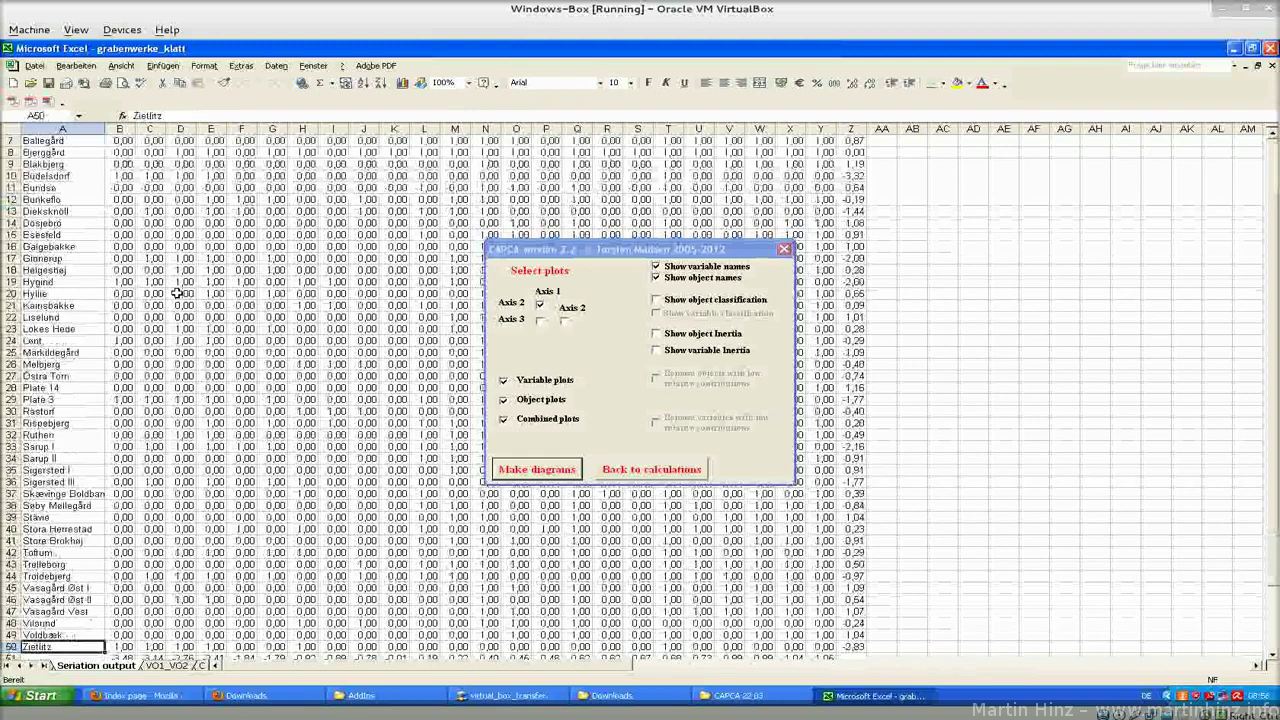
key(Down)
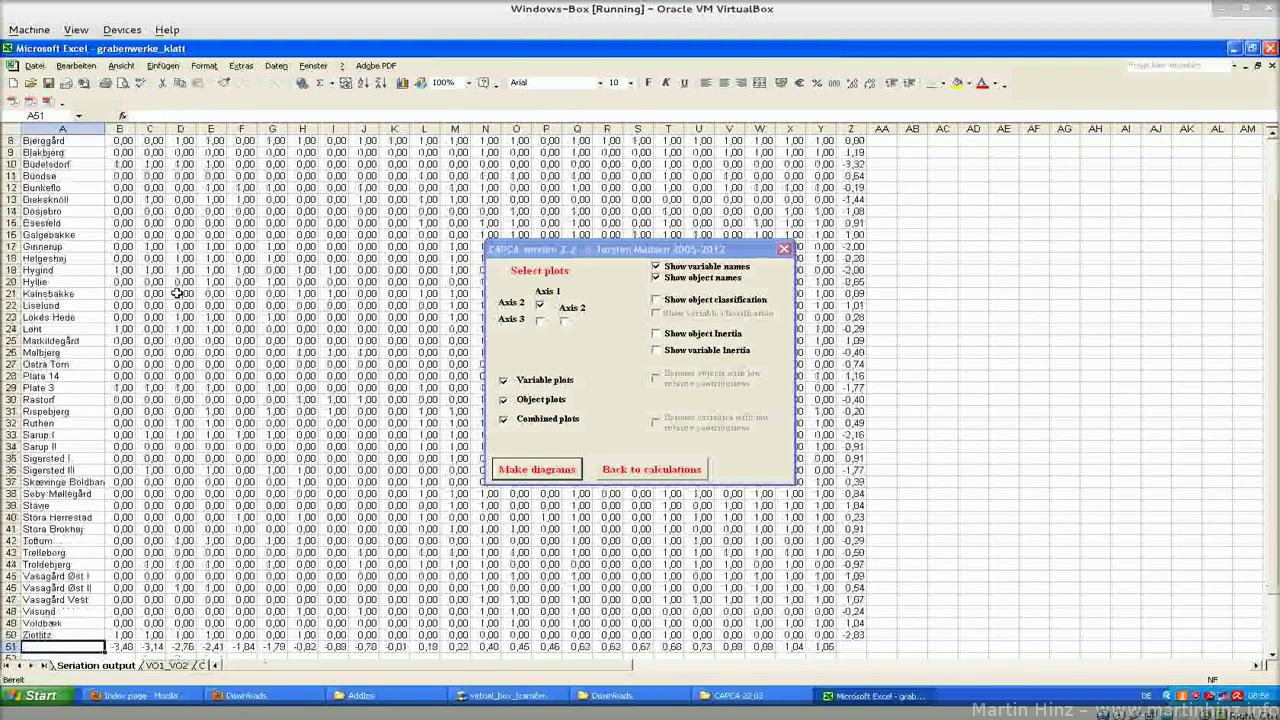
key(ctrl+Up)
key(ctrl+Up)
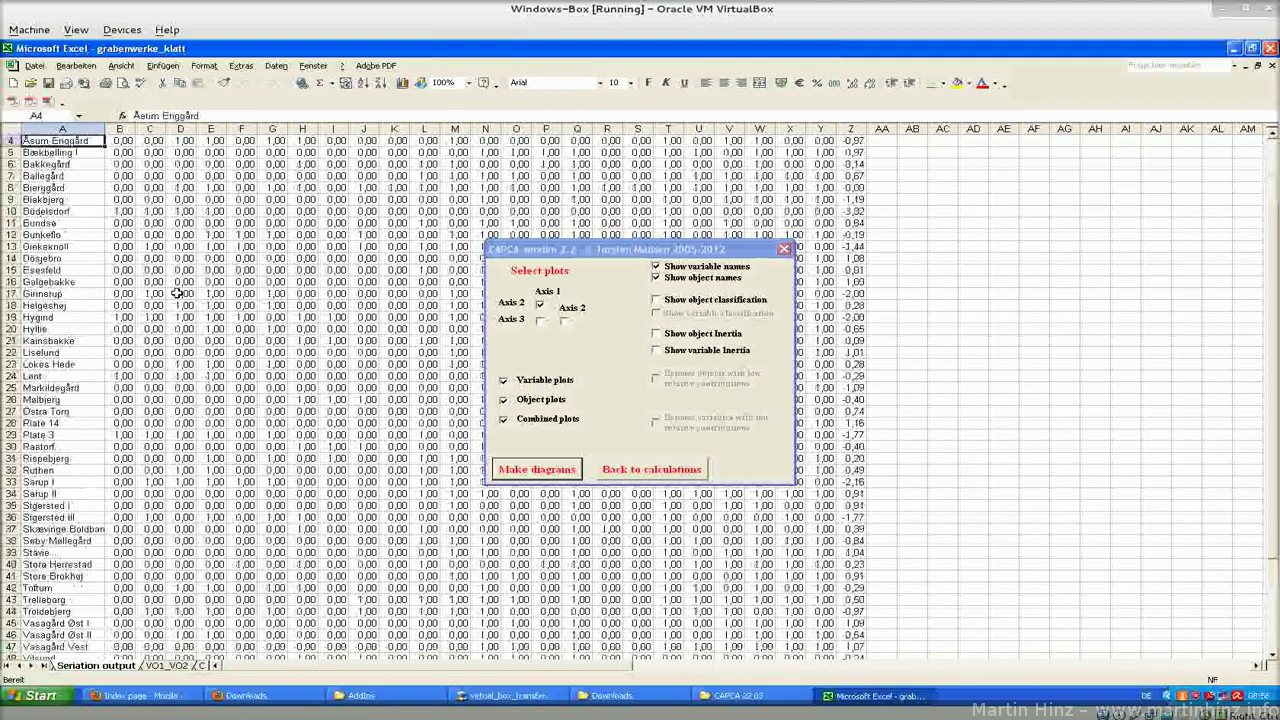
Show the combined objects and variables plot and move the CAPCA dialog clear of the plotted points
key(ctrl+Up)
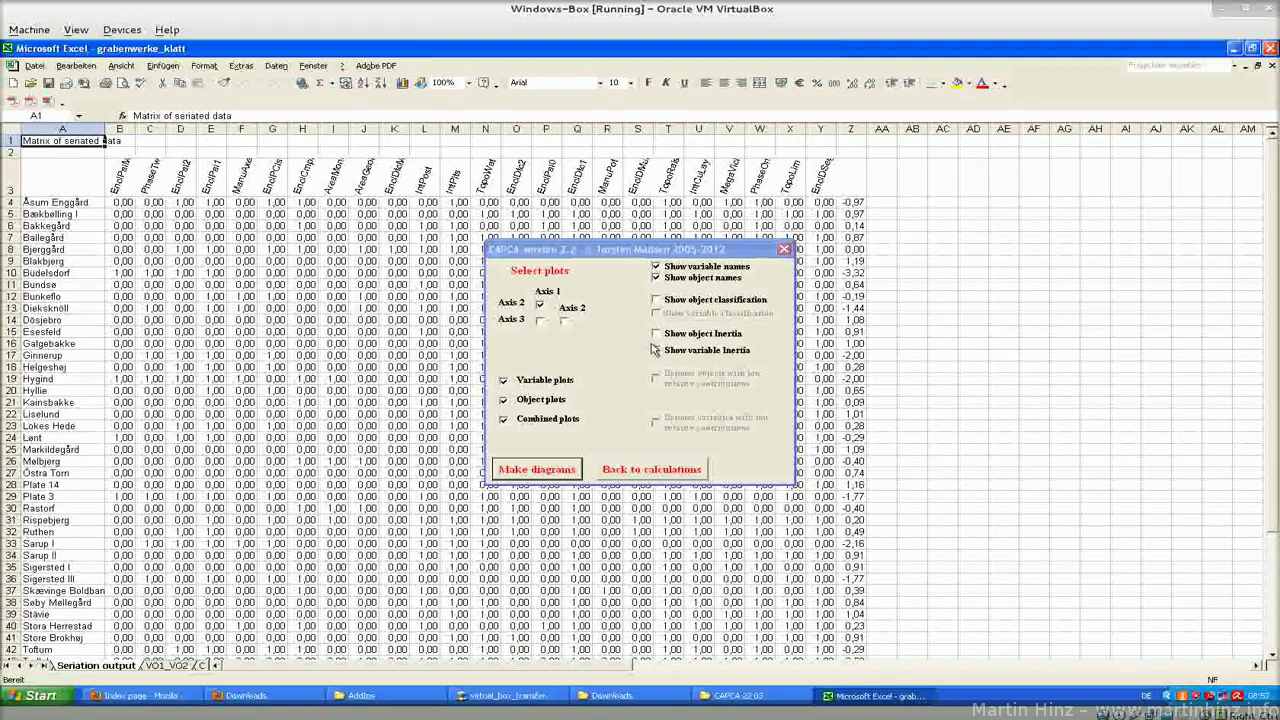
click(166, 665)
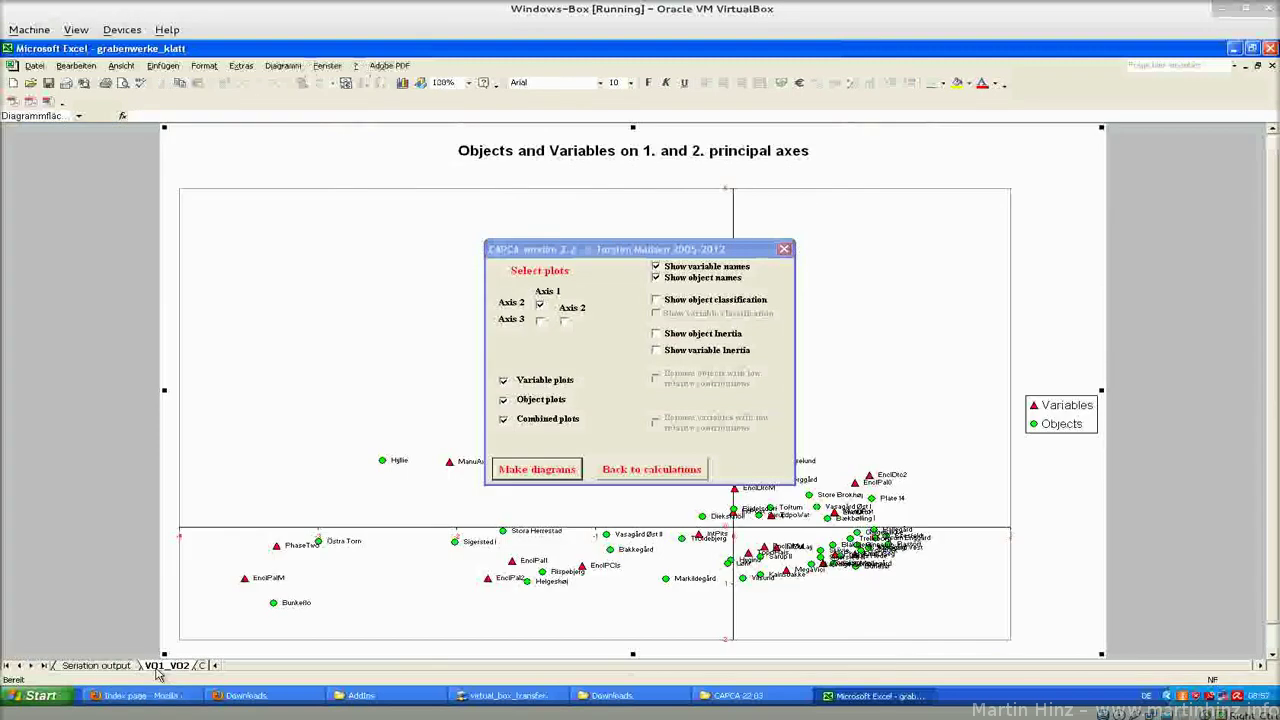
drag(668, 250, 211, 112)
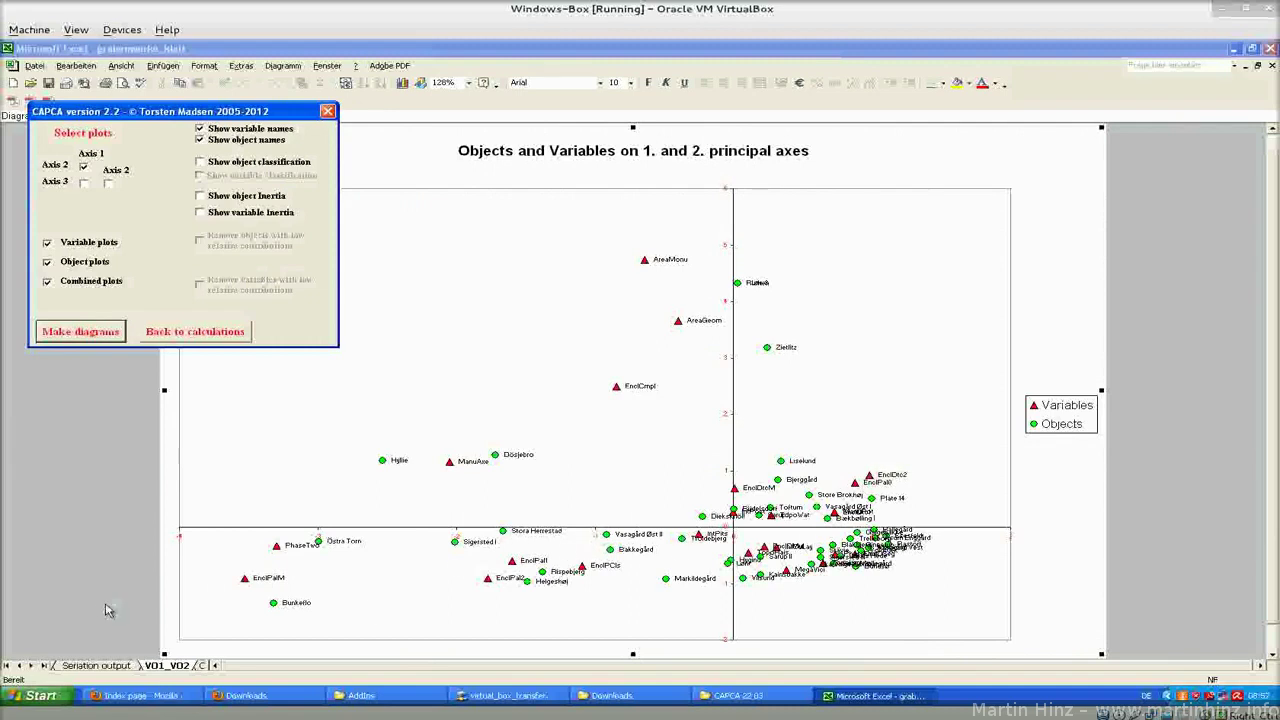
Examine the plot of the objects and the plot of the variables on the first and second principal axes
click(33, 666)
click(126, 666)
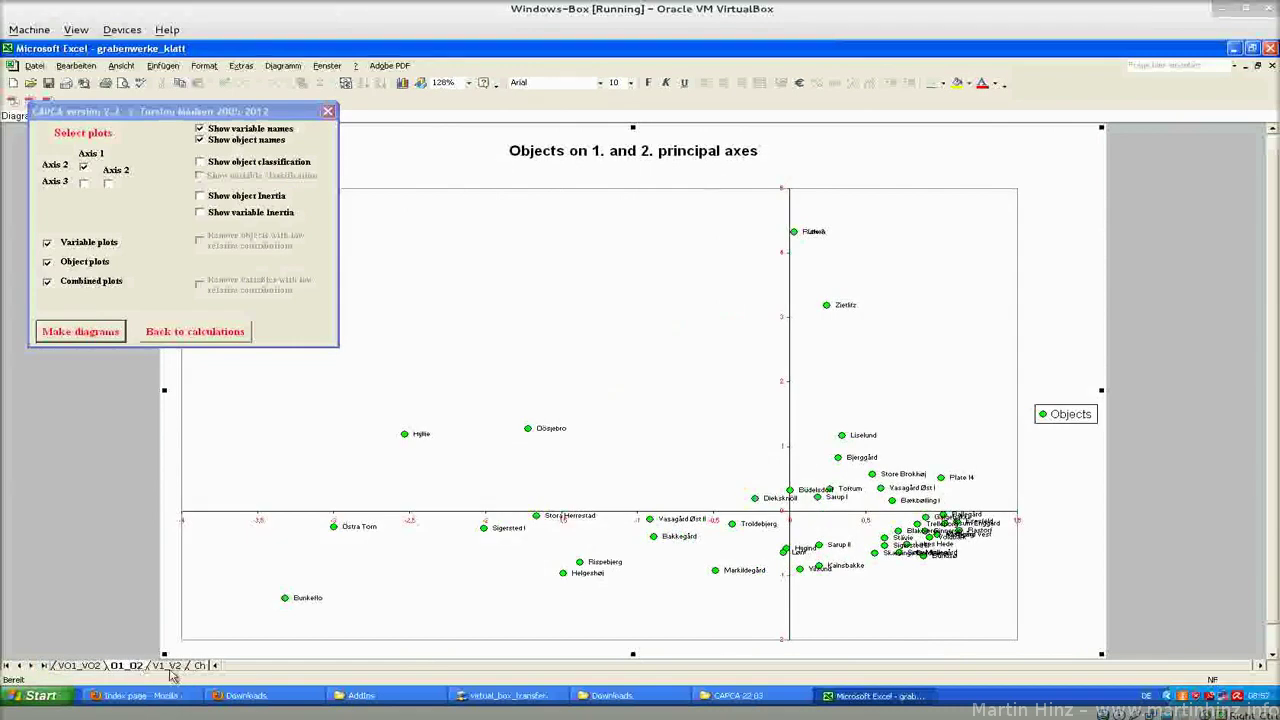
click(168, 666)
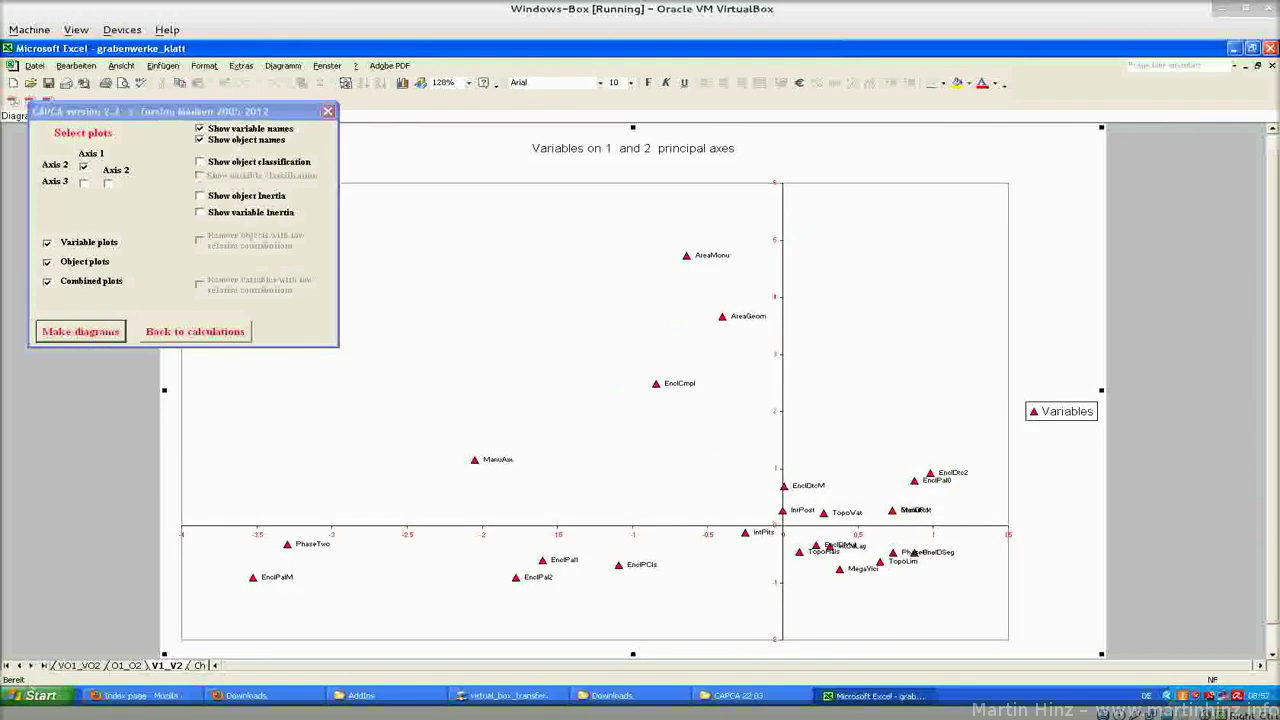
Show the Chartdata sheet and move the CAPCA dialog away from the coordinate columns
click(31, 666)
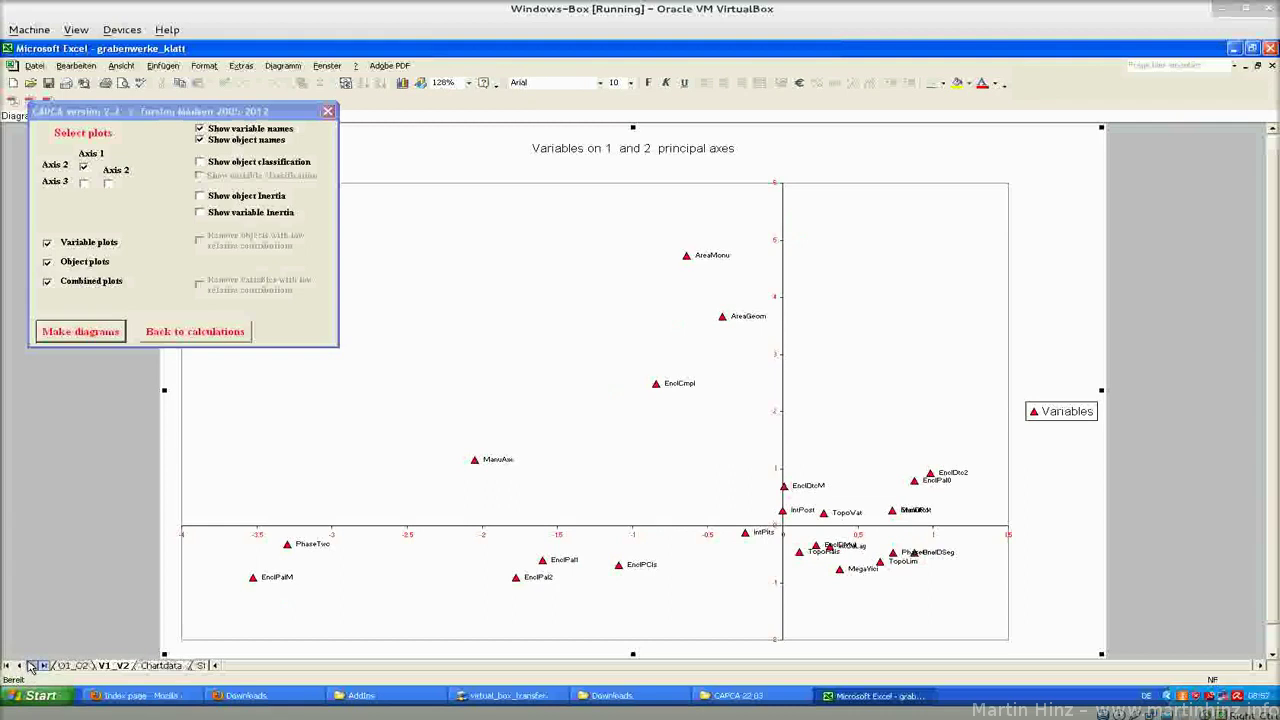
click(173, 667)
drag(228, 112, 1052, 127)
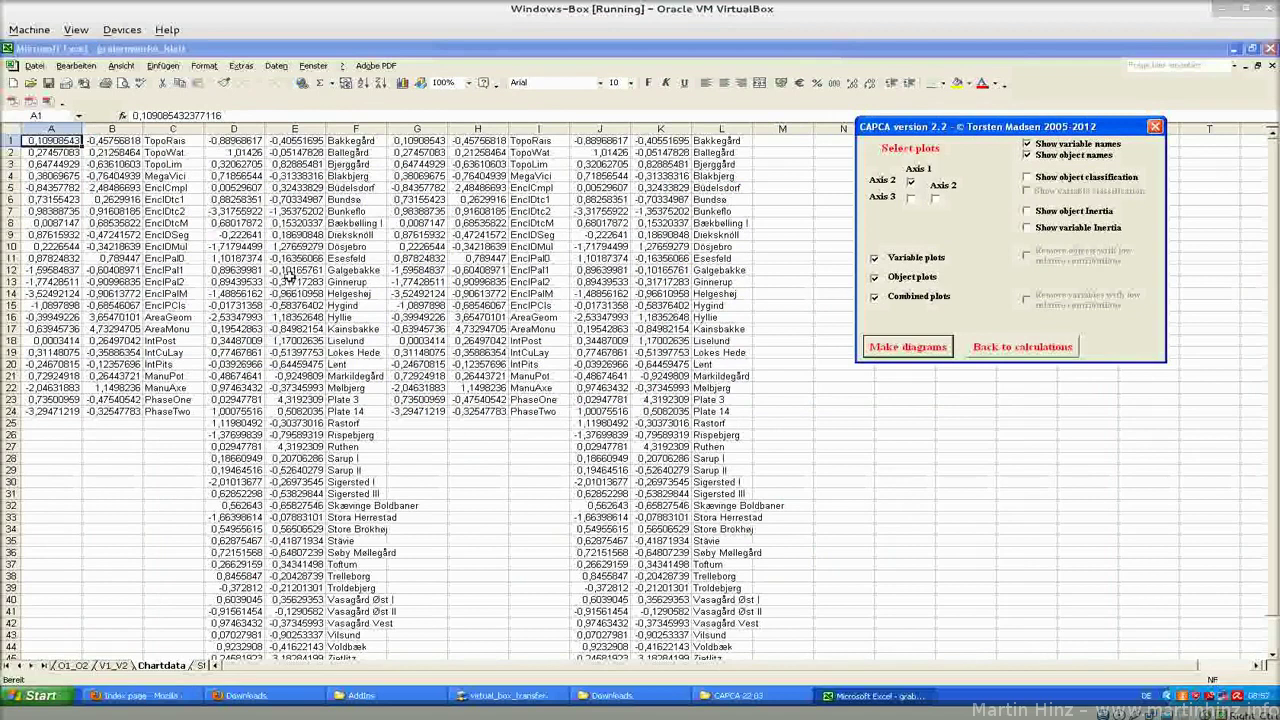
Examine the start of the Statistics sheet, from the iteration and exclusion notes to the eigenvalues of the three principal axes
click(206, 666)
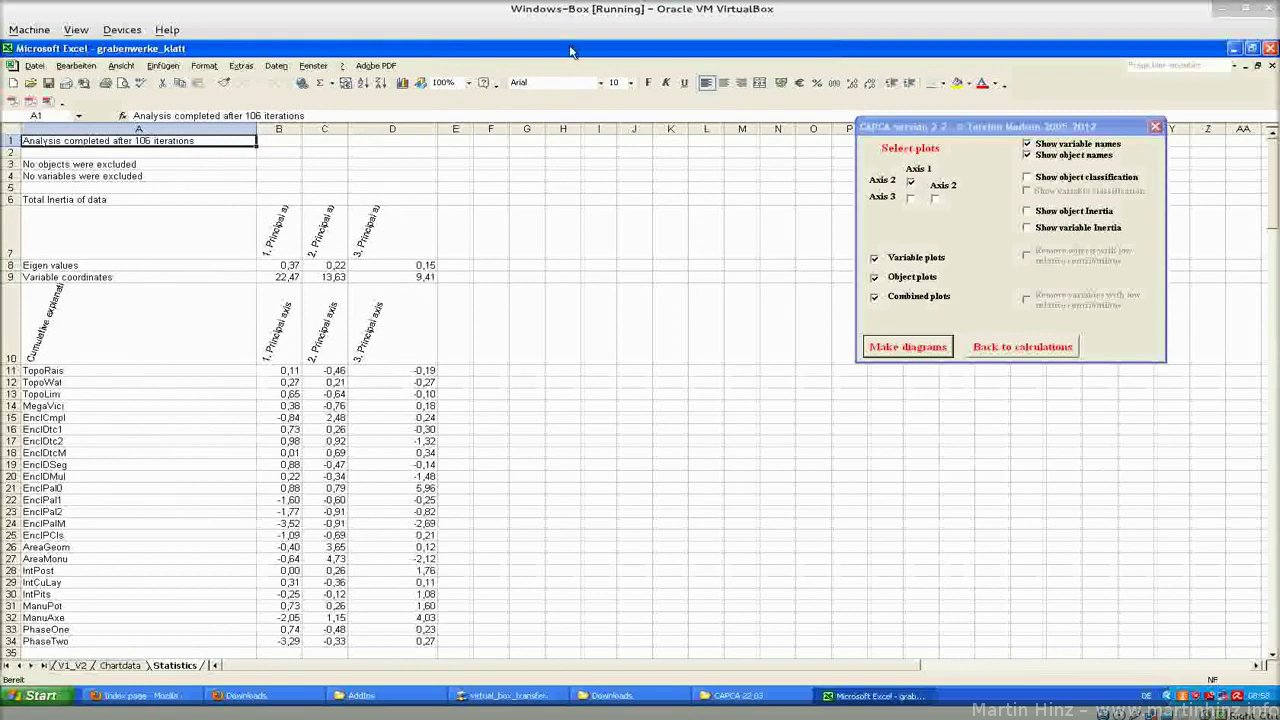
key(Down)
key(Down)
key(Down)
key(Down)
key(Down)
key(Down)
key(Down)
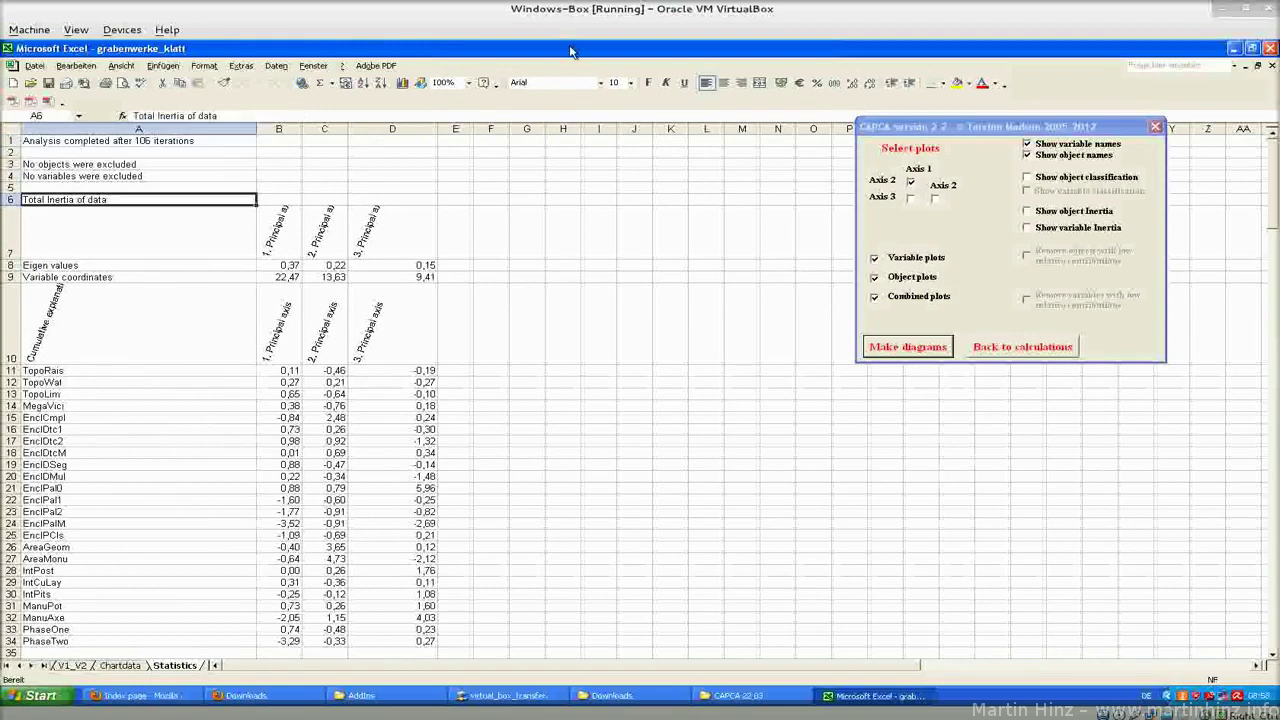
key(Right)
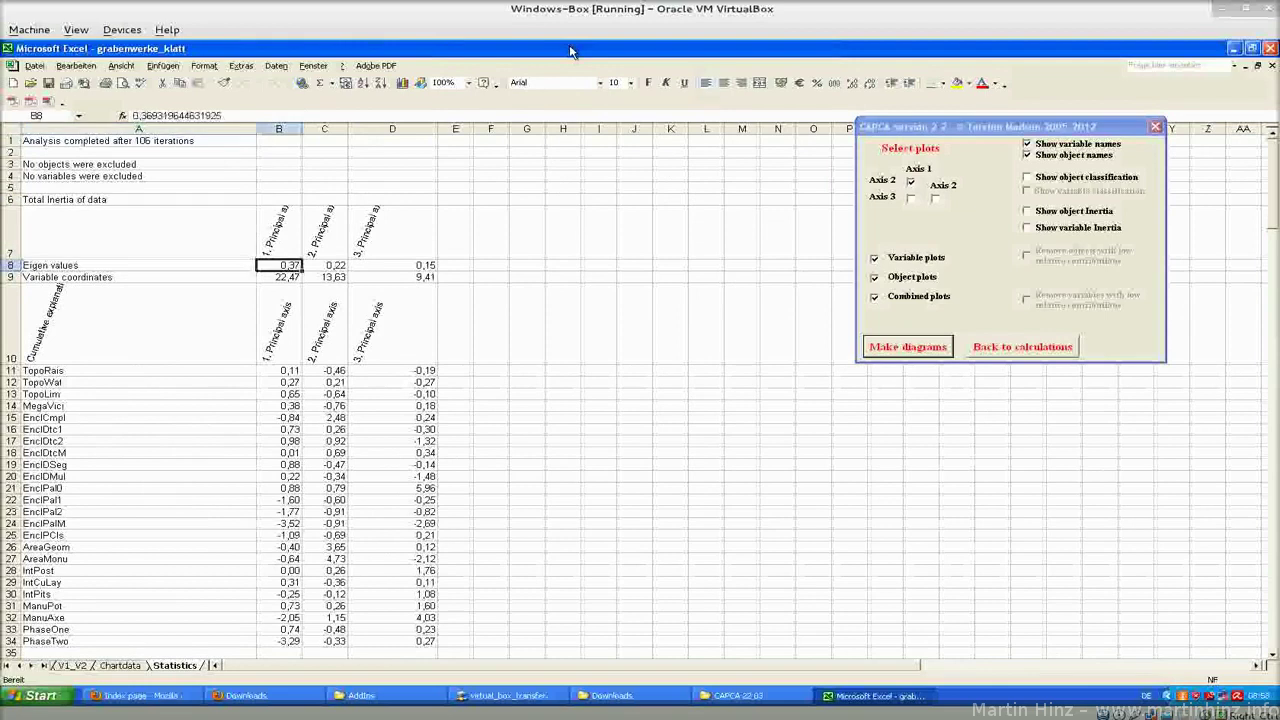
key(Right)
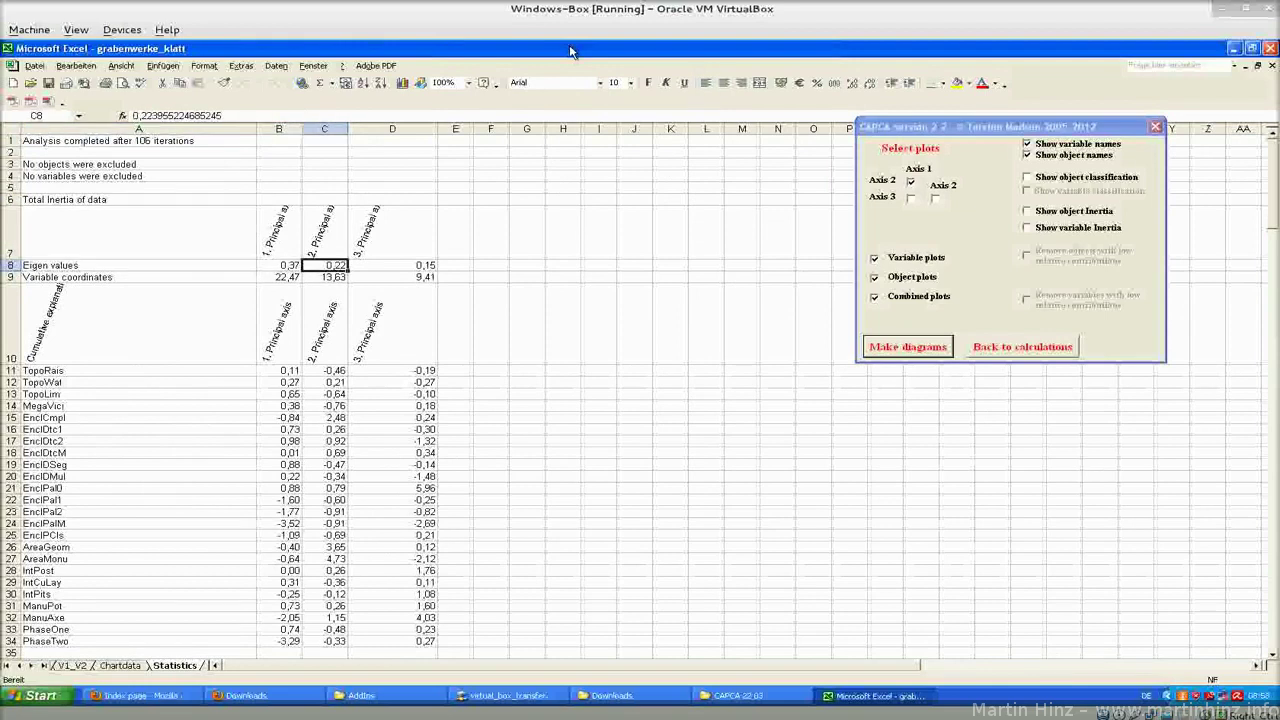
key(Right)
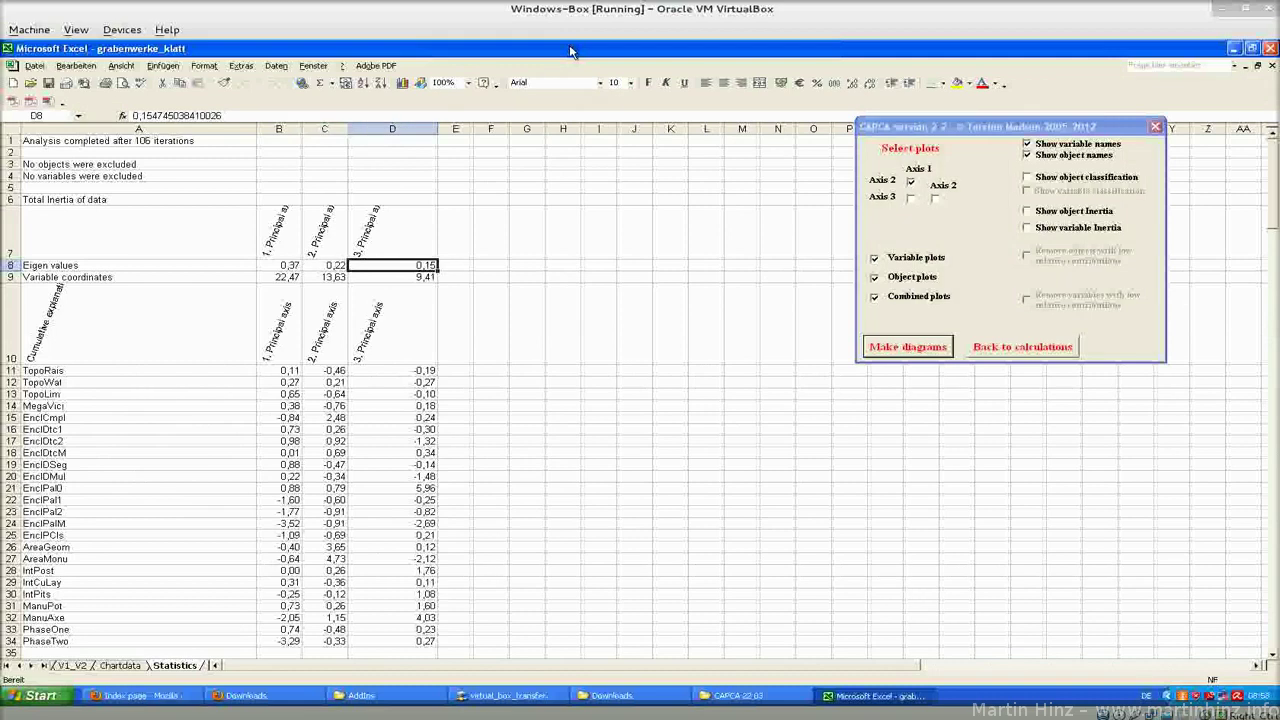
Compare the values in the row below the eigenvalues across the principal axes, and return to the row's label
key(Down)
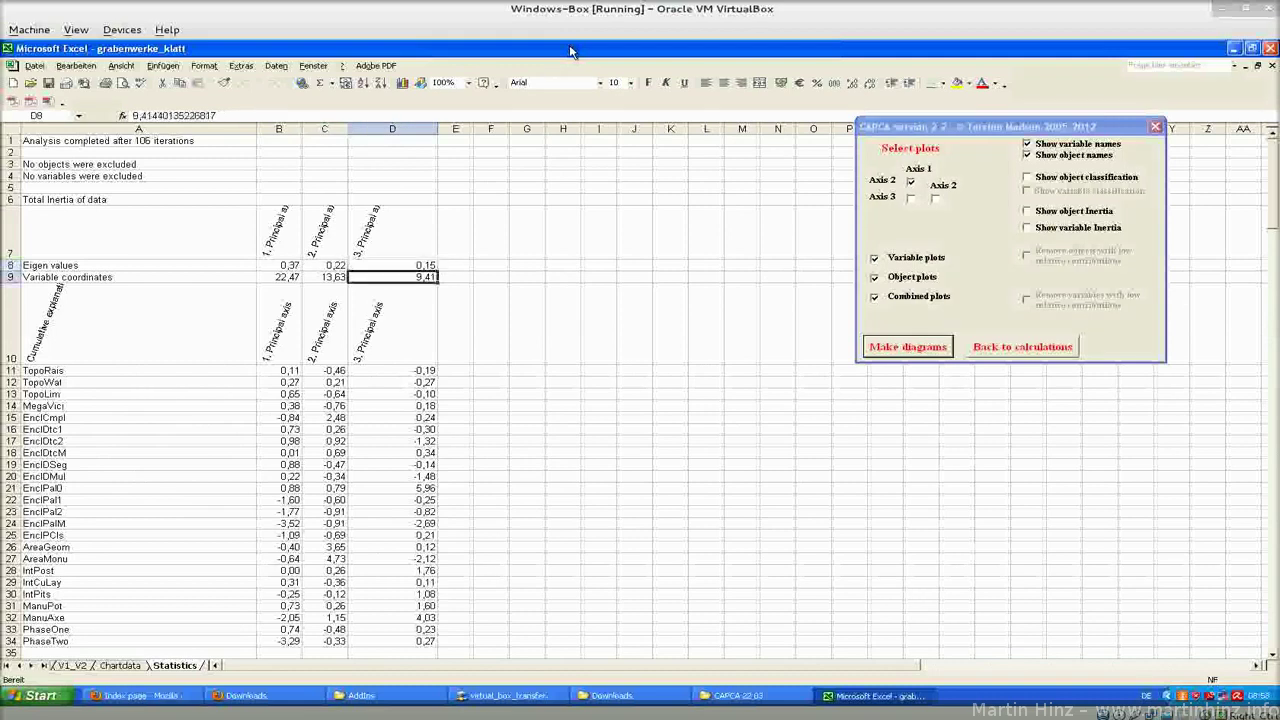
key(Left)
key(Left)
key(Right)
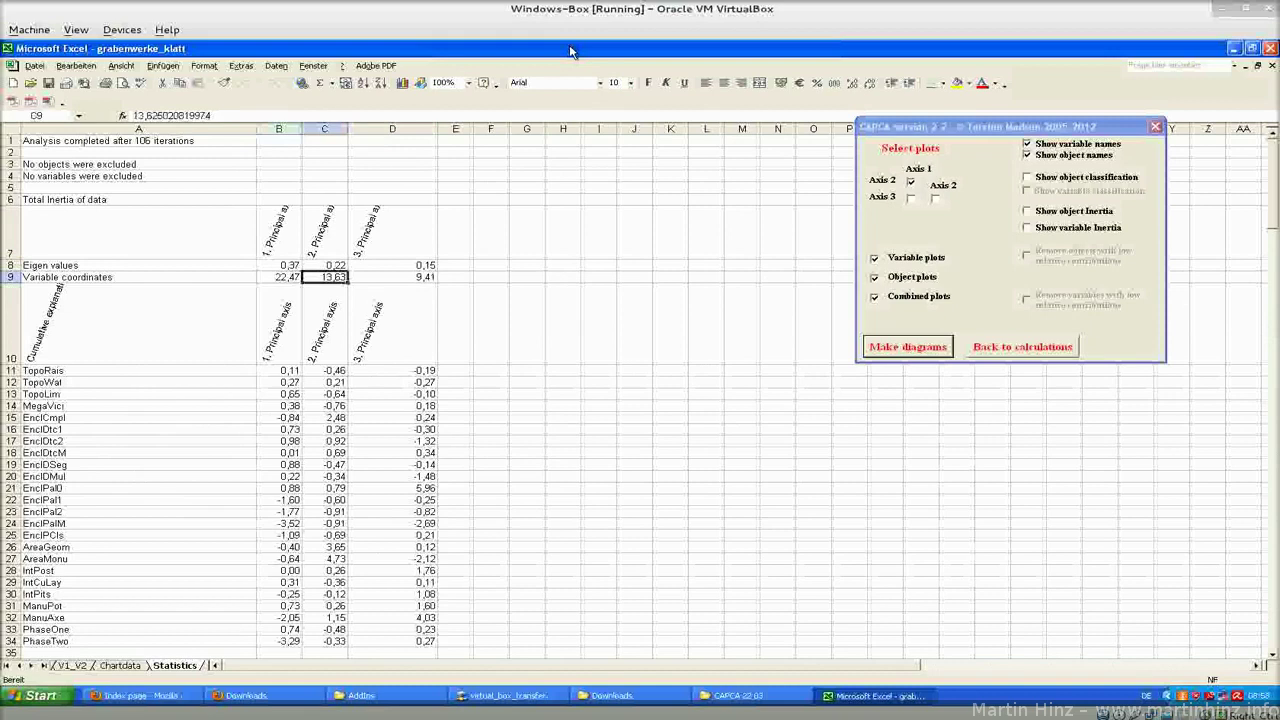
key(Left)
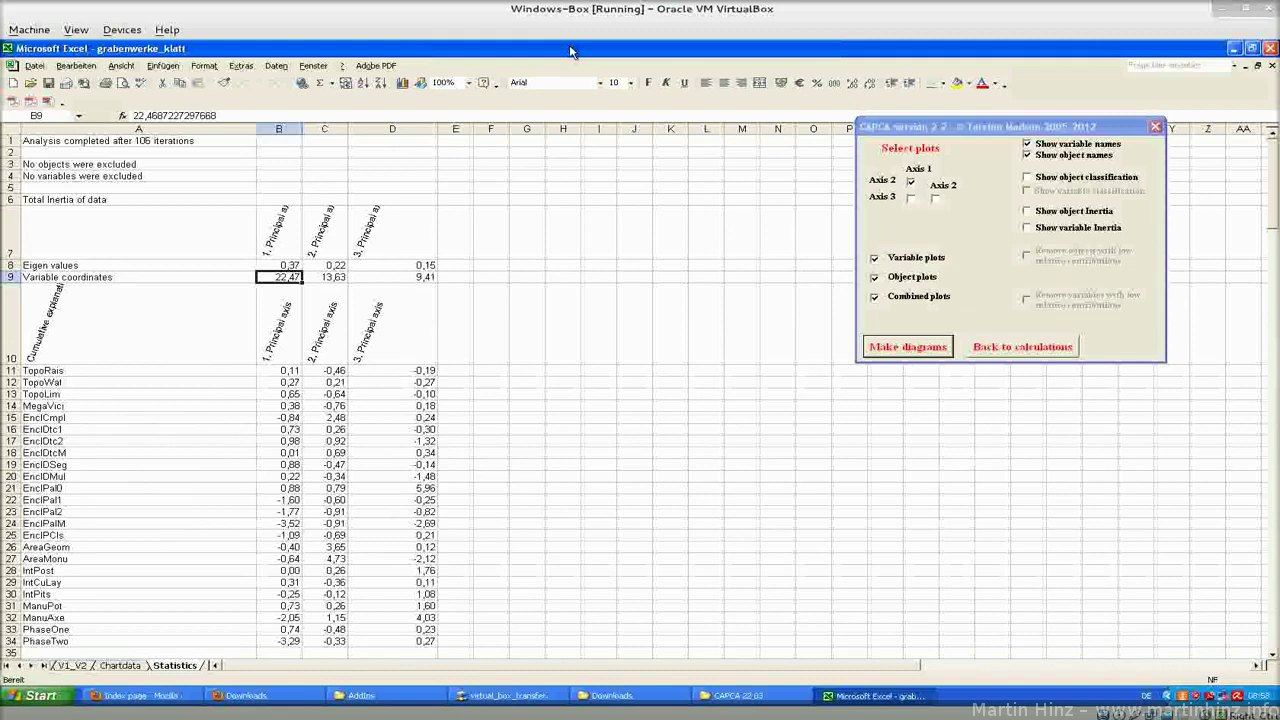
key(Right)
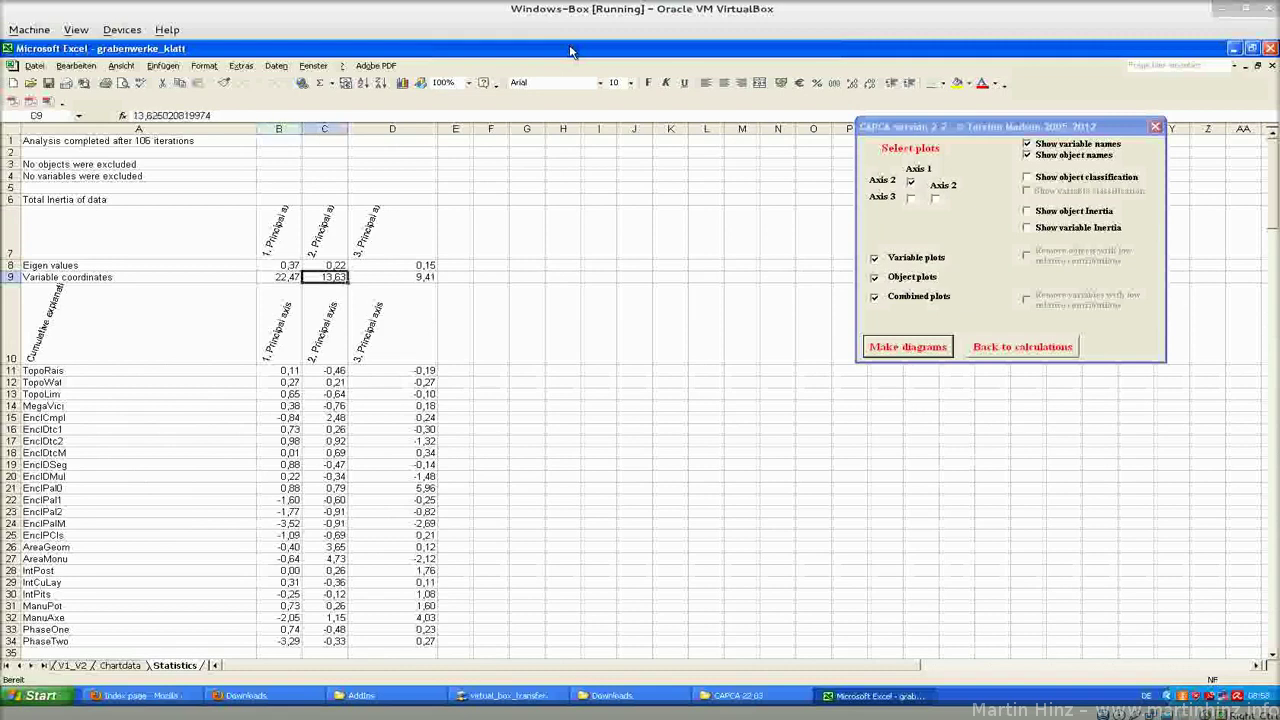
key(Left)
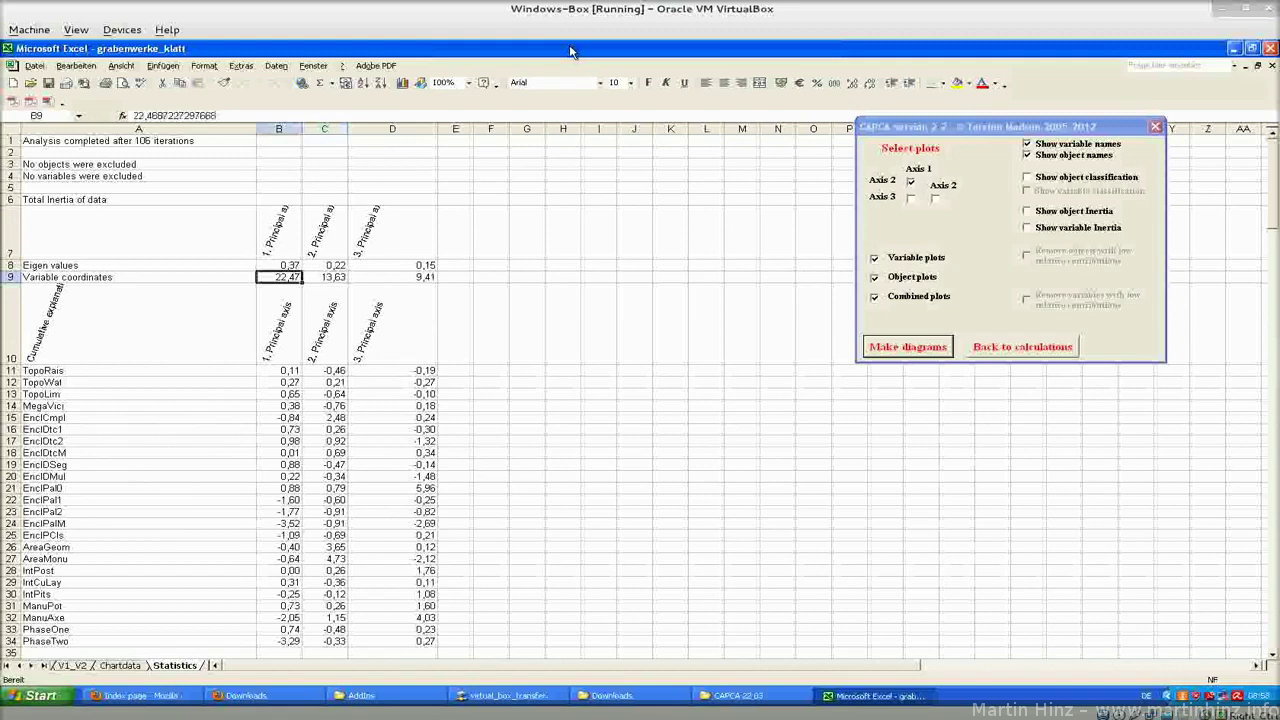
key(Right)
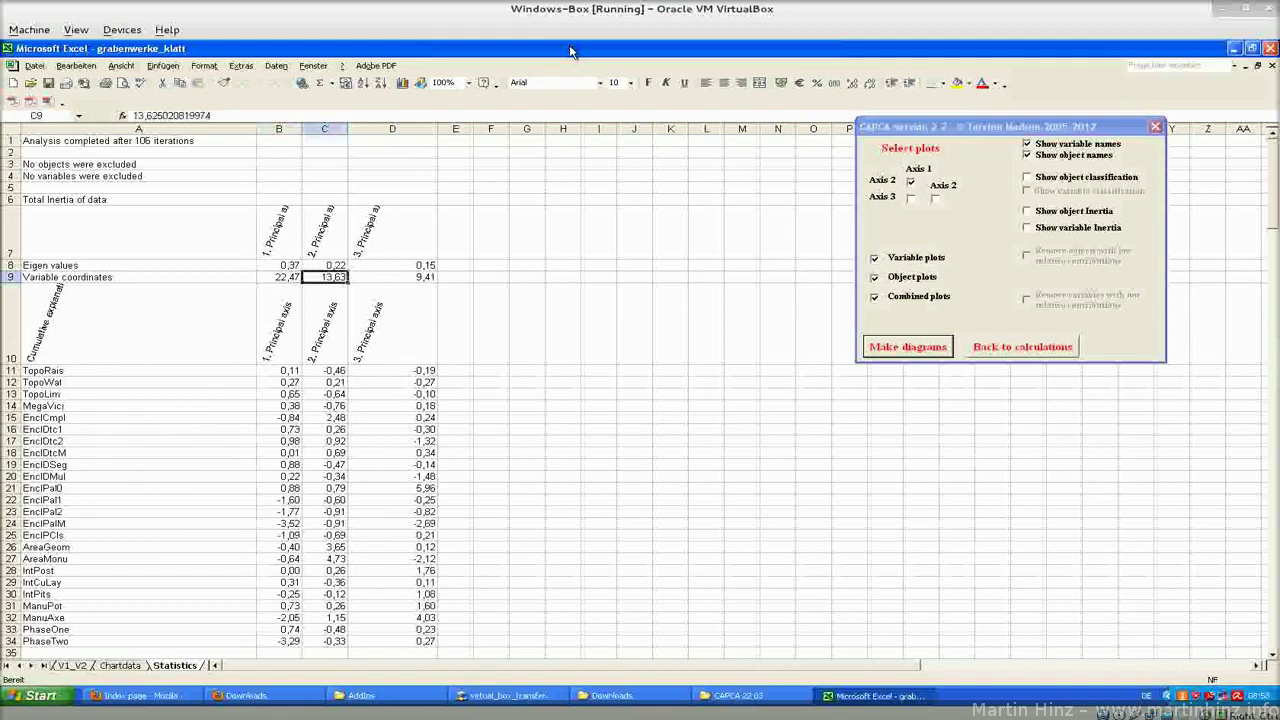
key(Left)
key(Left)
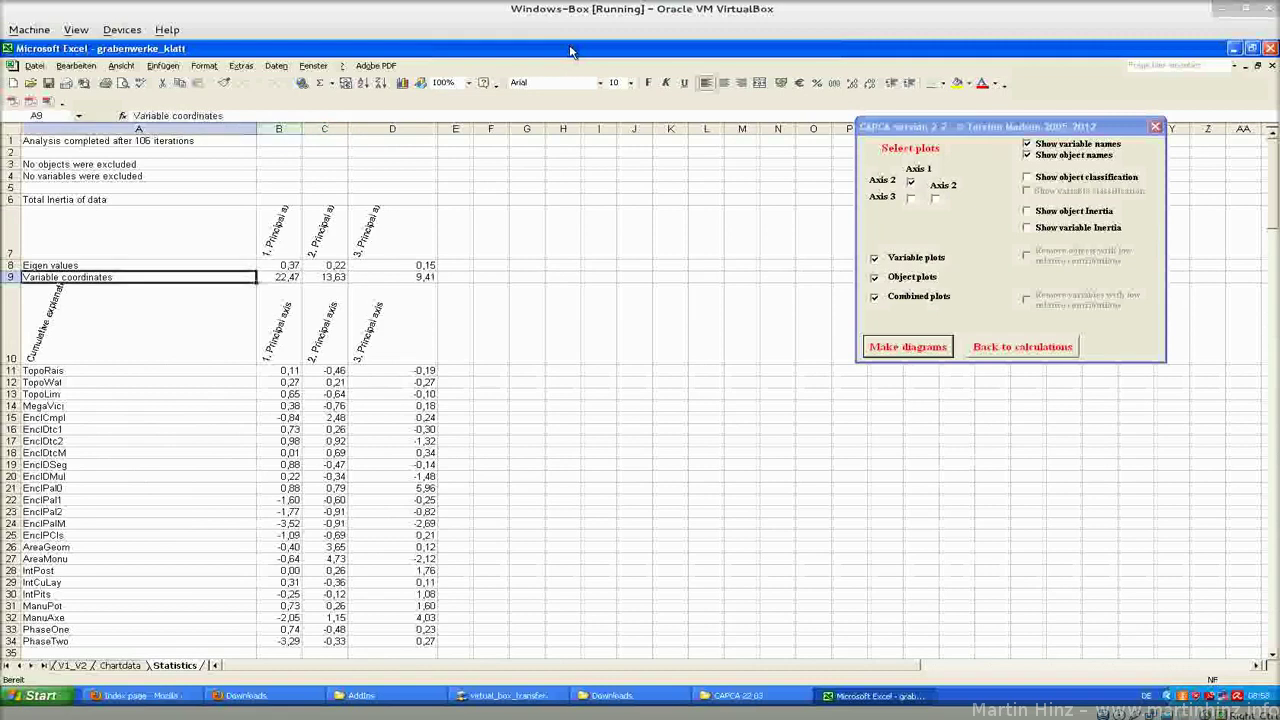
Examine the table of variable coordinates on the three principal axes, going up and down through the variables
key(Down)
key(Down)
key(Down)
key(Down)
key(Down)
key(Down)
key(Down)
key(Down)
key(Down)
key(Down)
key(Down)
key(Down)
key(Down)
key(Down)
key(Down)
key(Down)
key(Down)
key(Down)
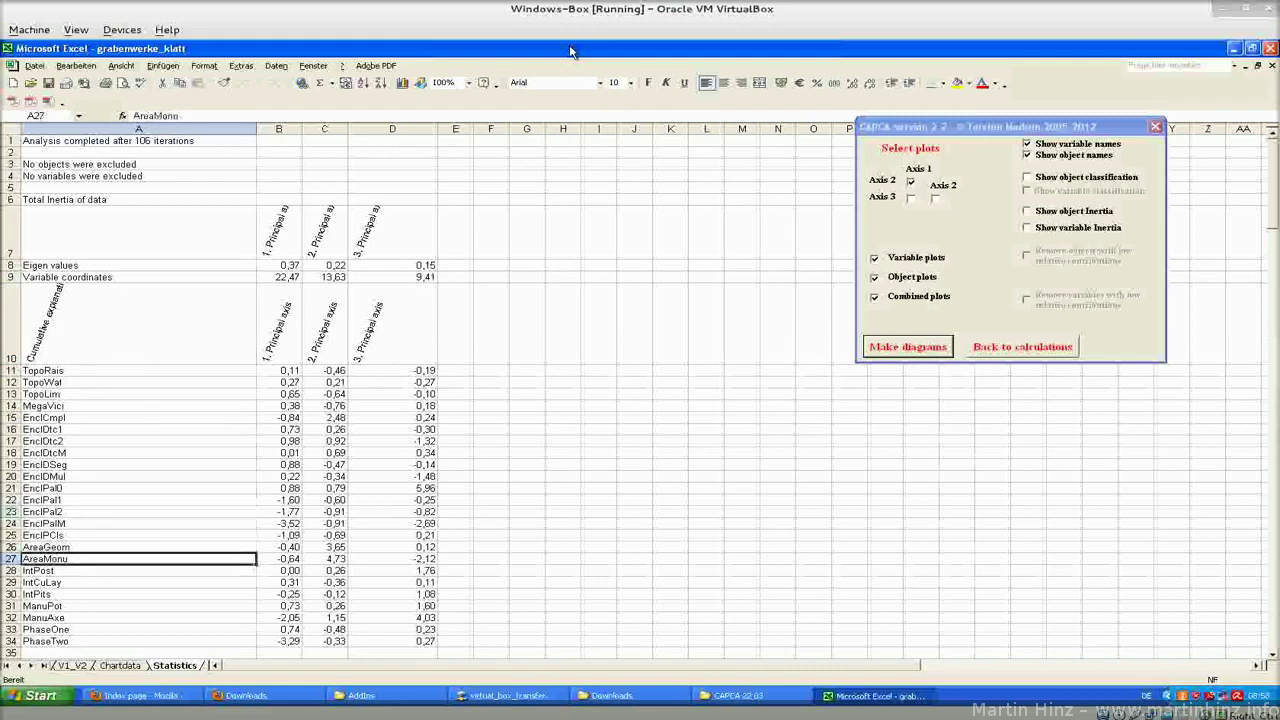
key(Up)
key(Up)
key(Up)
key(Up)
key(Up)
key(Up)
key(Up)
key(Up)
key(Up)
key(Up)
key(Up)
key(Up)
key(Up)
key(Up)
key(Up)
key(Up)
key(Up)
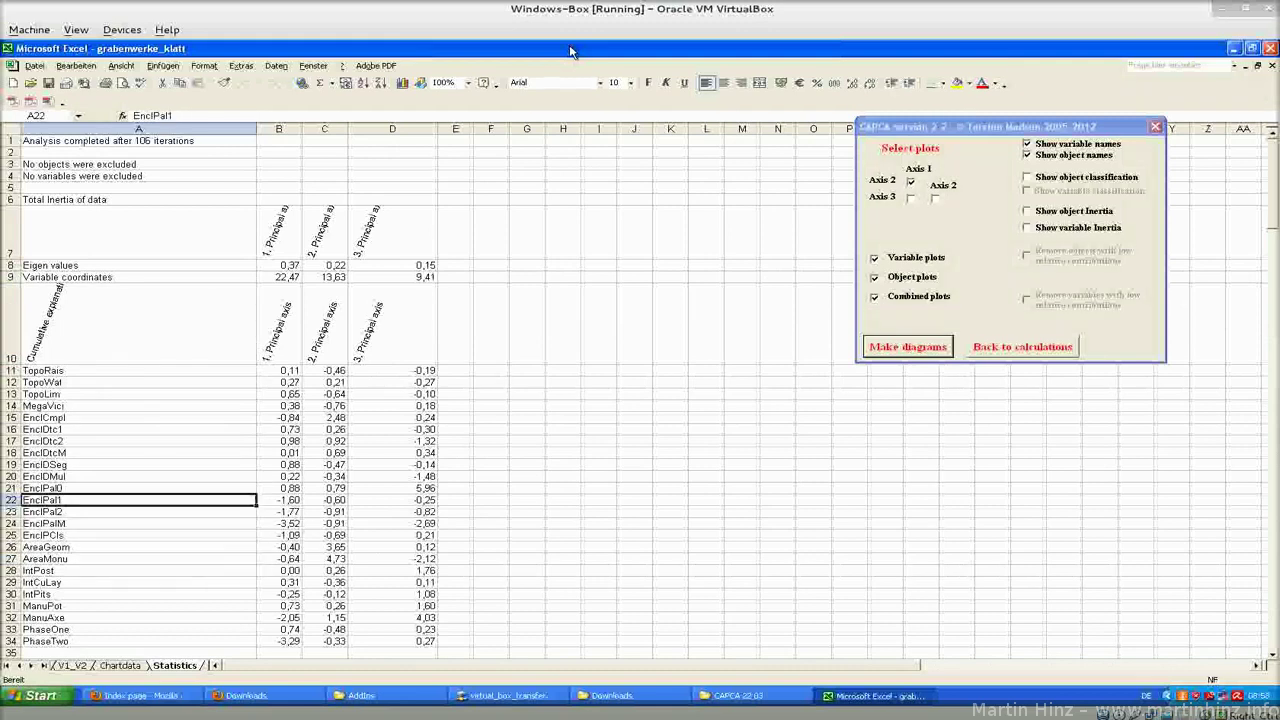
key(Down)
key(Down)
key(Down)
key(Down)
key(Down)
key(Down)
key(Down)
key(Down)
key(Down)
key(Down)
key(Down)
key(Down)
key(Down)
key(Down)
key(Down)
key(Down)
key(Down)
key(Down)
key(Down)
key(Down)
key(Down)
key(Down)
key(Down)
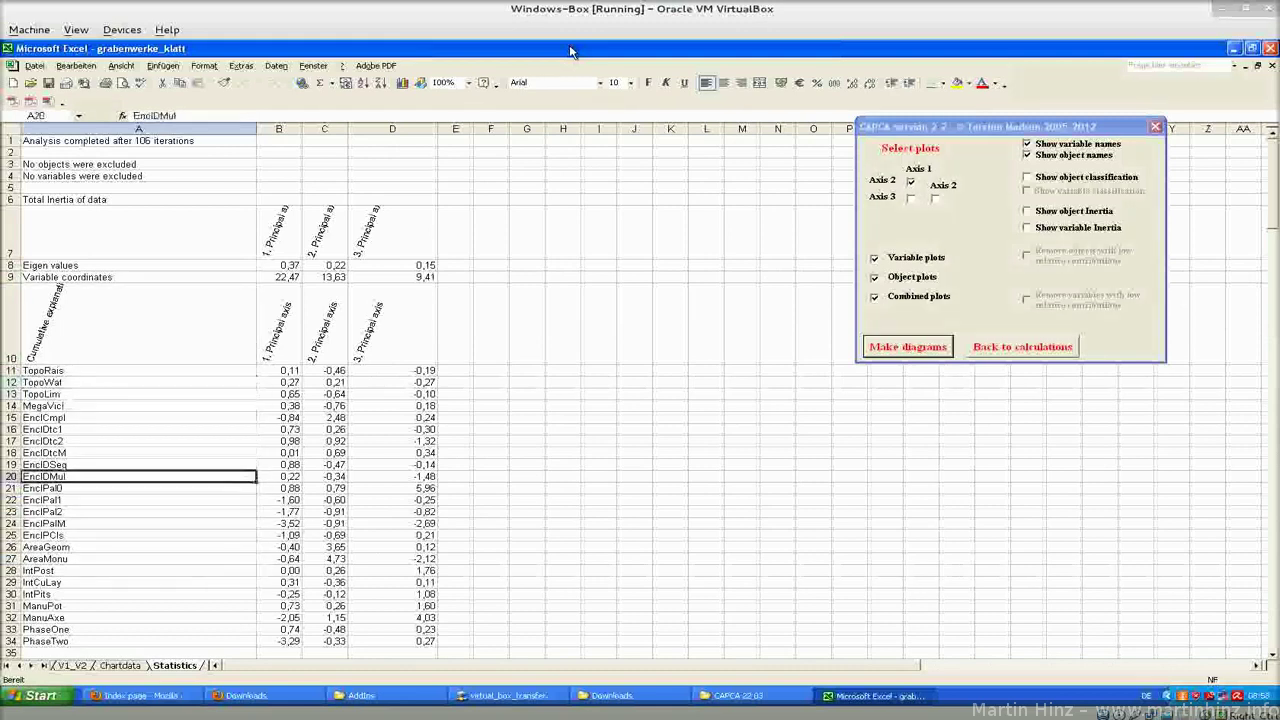
Examine the object coordinates table on the Statistics sheet through to the last site
key(Down)
key(Down)
key(Down)
key(Down)
key(Down)
key(Down)
key(Down)
key(Down)
key(Down)
key(Down)
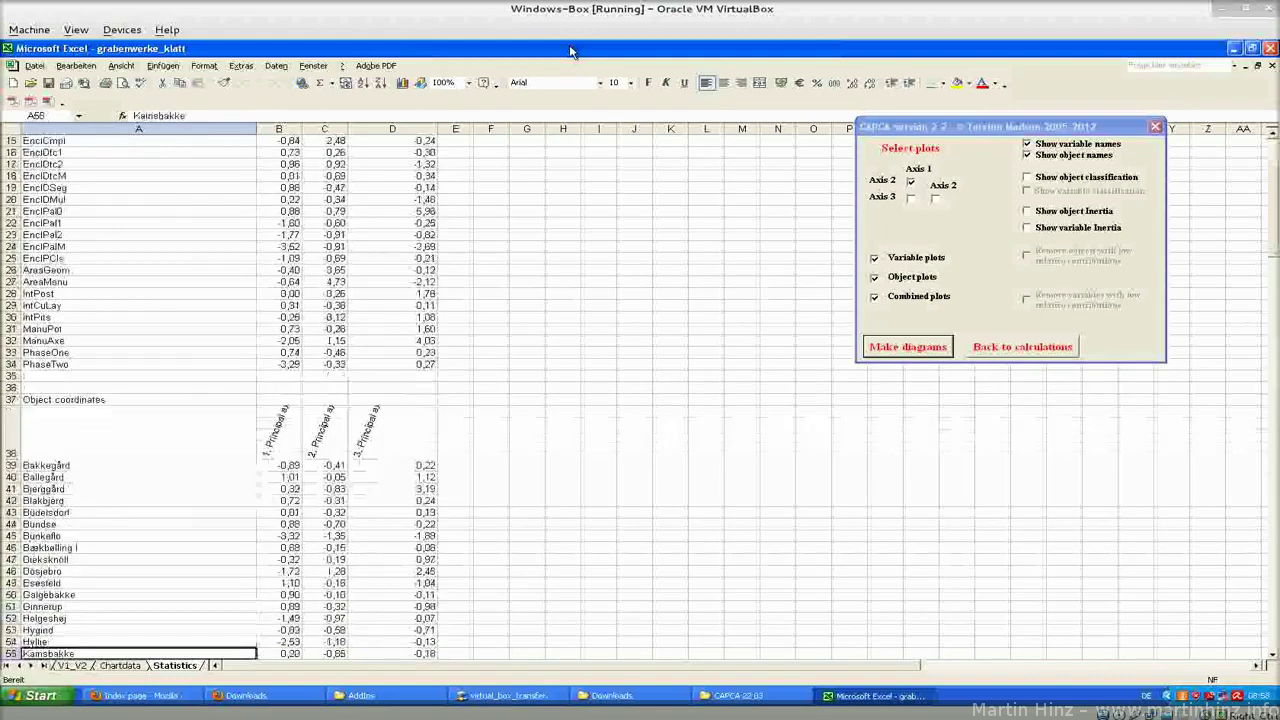
key(Down)
key(Down)
key(Down)
key(Down)
key(Down)
key(Down)
key(Down)
key(Down)
key(Down)
key(Down)
key(Down)
key(Down)
key(Down)
key(Down)
key(Down)
key(Down)
key(Down)
key(Down)
key(Down)
key(Down)
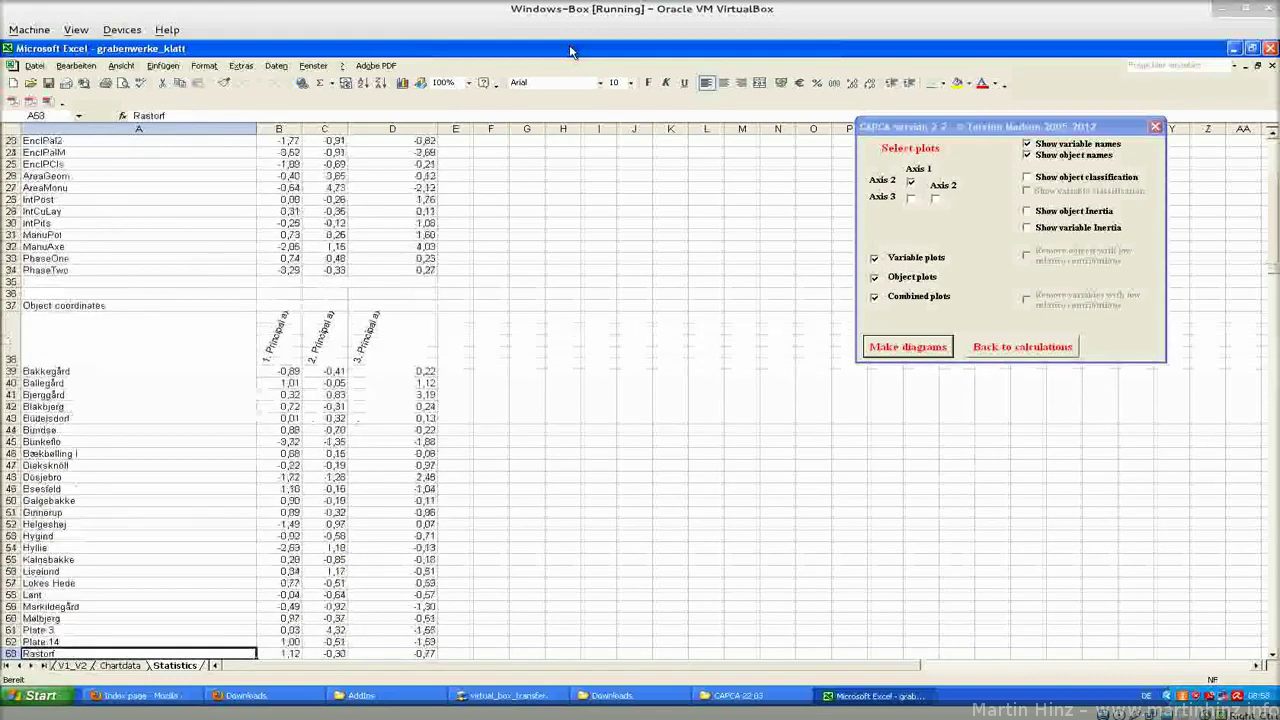
key(Down)
key(Down)
key(Down)
key(Down)
key(Down)
key(Down)
key(Down)
key(Down)
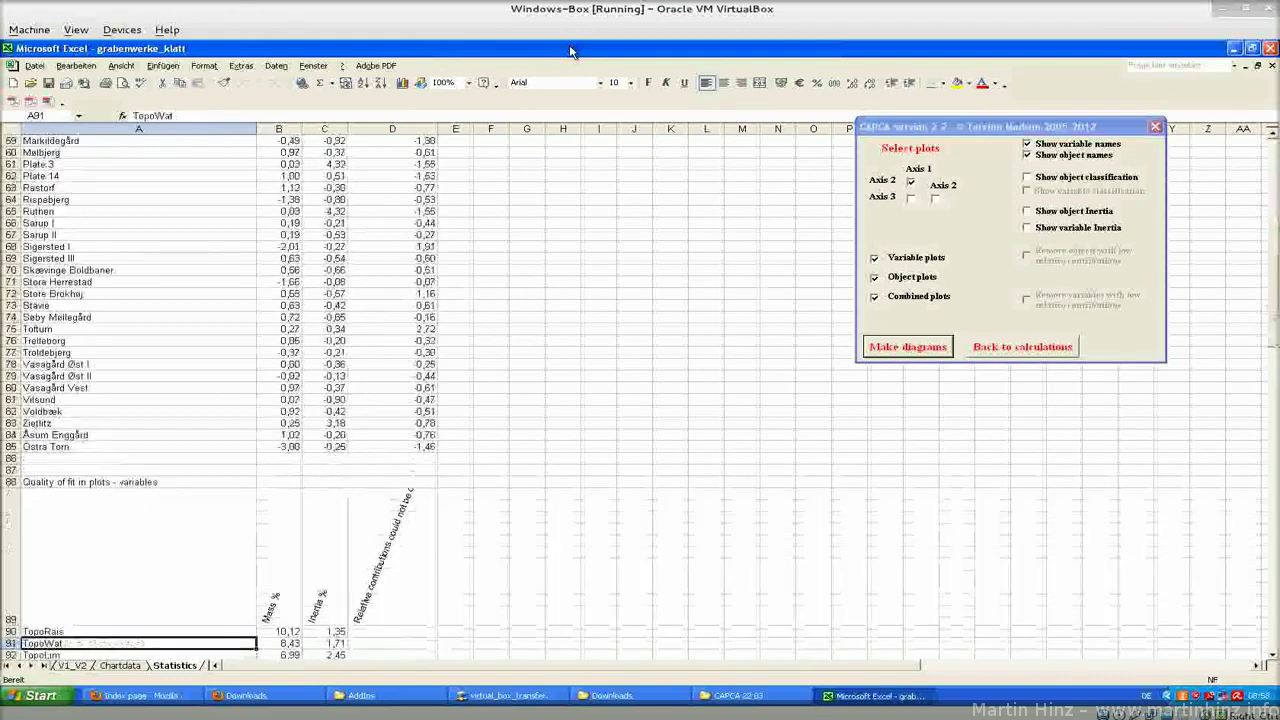
Examine the quality of fit table for the variables on the Statistics sheet, with its mass and inertia percentages
key(Up)
key(Up)
key(Down)
key(Down)
key(Down)
key(Down)
key(Down)
key(Down)
key(Down)
key(Down)
key(Down)
key(Down)
key(Down)
key(Down)
key(Down)
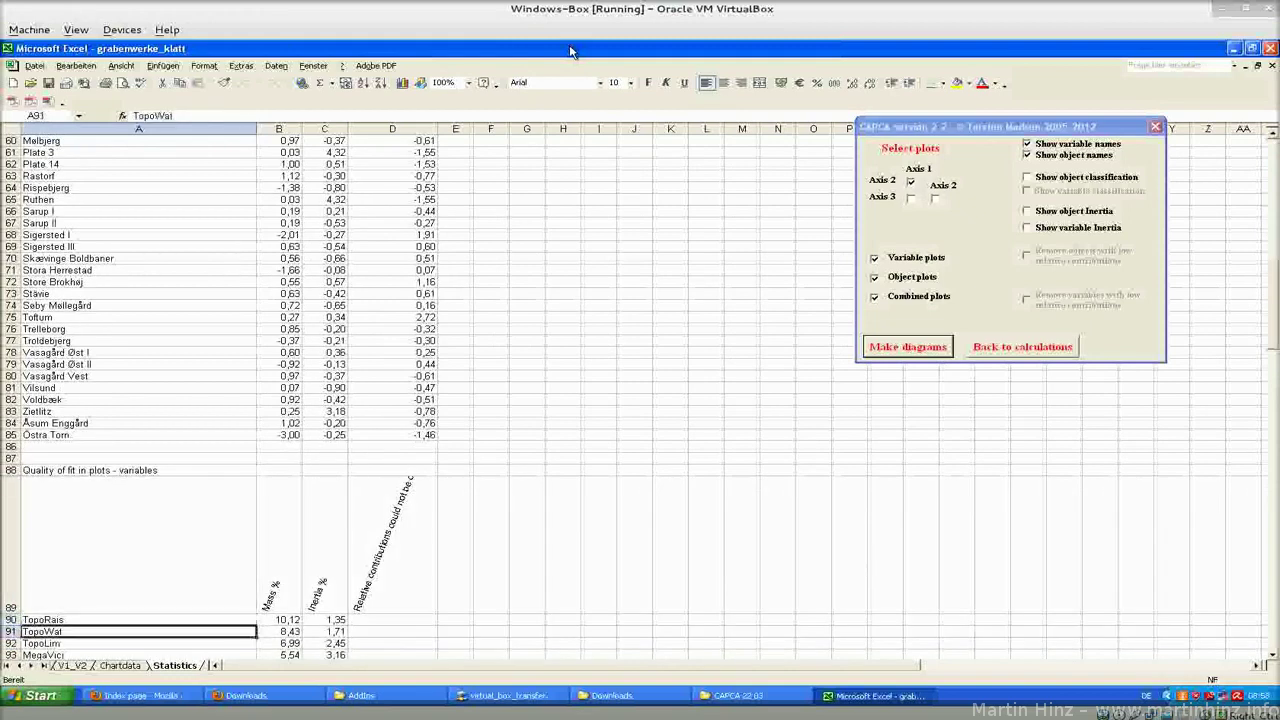
key(Down)
key(Down)
key(Down)
key(Down)
key(Down)
key(Down)
key(Down)
key(Down)
key(Down)
key(Down)
key(Down)
key(Down)
key(Down)
key(Down)
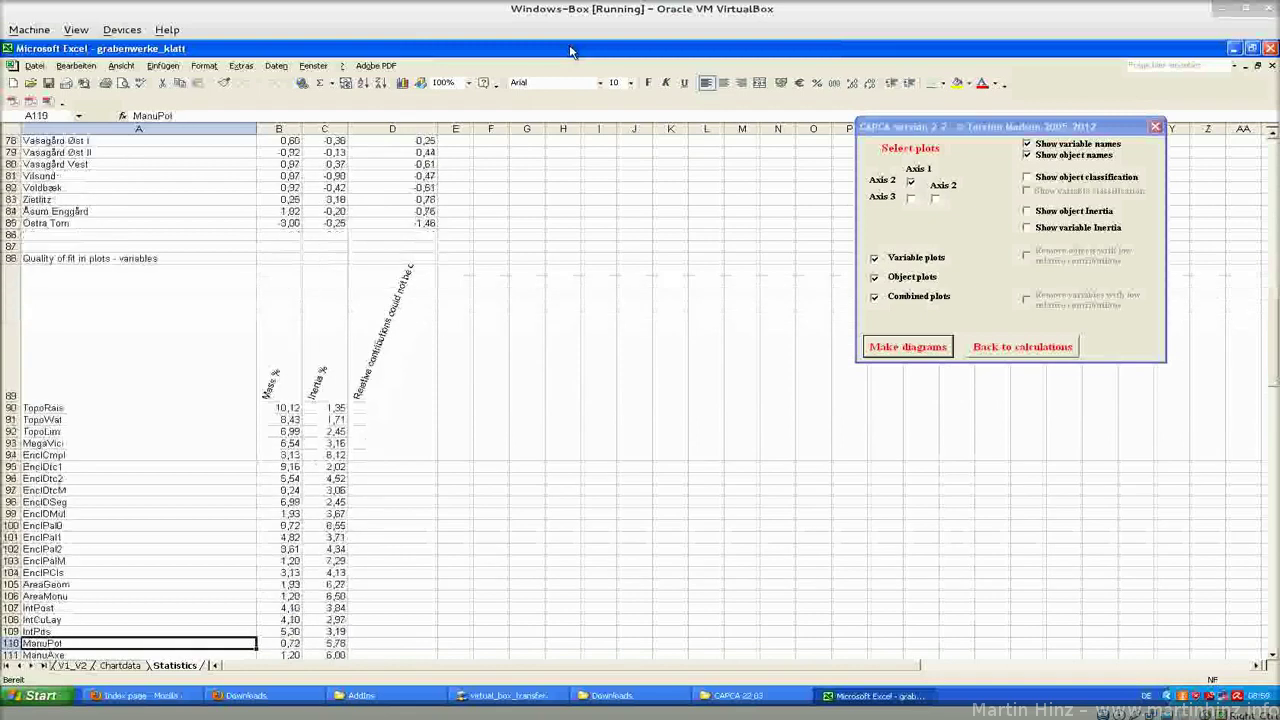
Examine the quality of fit table for the objects further down the Statistics sheet, and return to cell A1
key(Down)
key(Down)
key(Down)
key(Down)
key(Down)
key(Down)
key(Down)
key(Down)
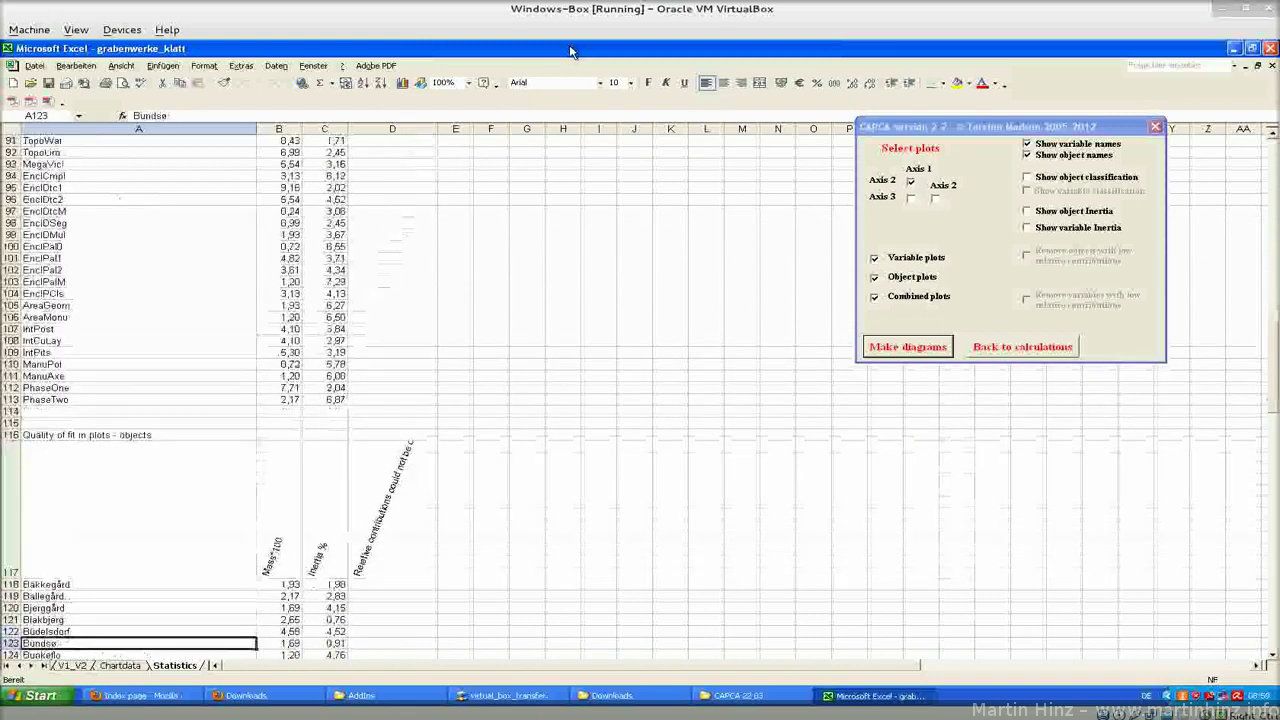
key(Down)
key(Down)
key(Down)
key(Down)
key(Down)
key(Down)
key(Down)
key(Down)
key(Down)
key(Down)
key(Down)
key(Down)
key(Down)
key(Down)
key(Down)
key(Down)
key(Down)
key(Down)
key(Down)
key(Down)
key(ctrl+Home)
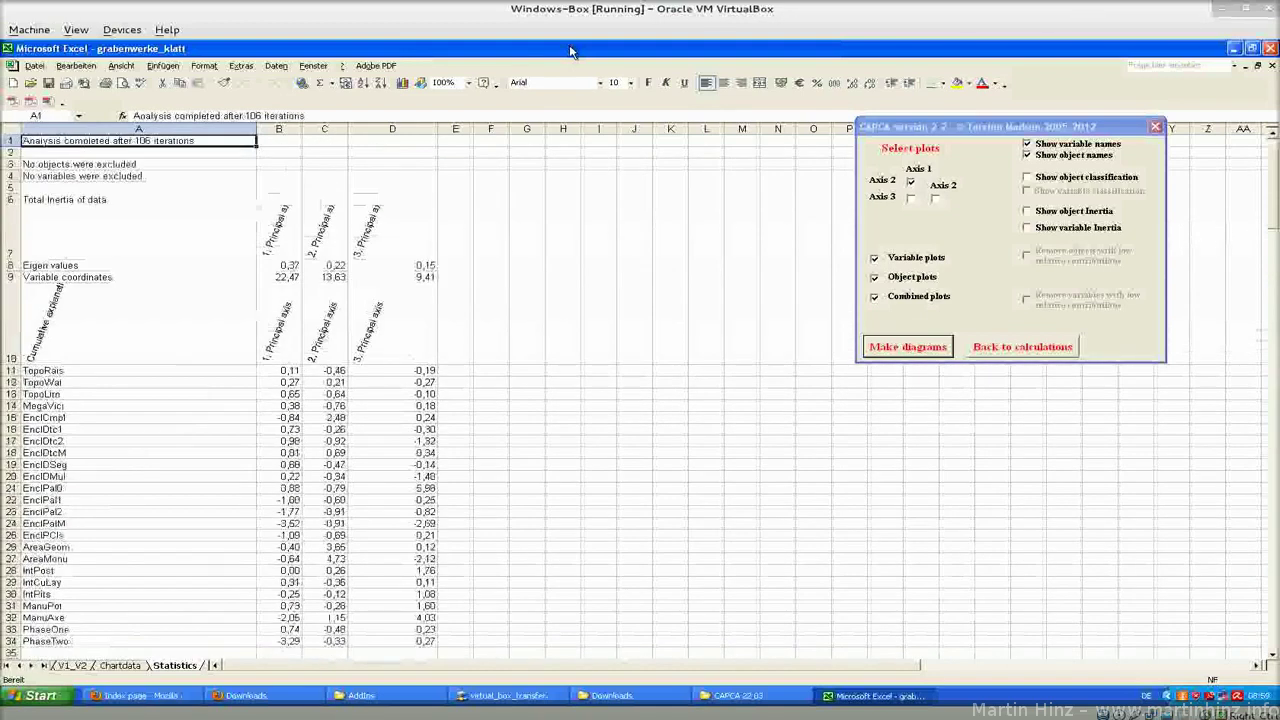
Make the axis 1 and 2 diagrams with object classification shown, and move the CAPCA dialog clear of the plotted points and legend
click(1027, 153)
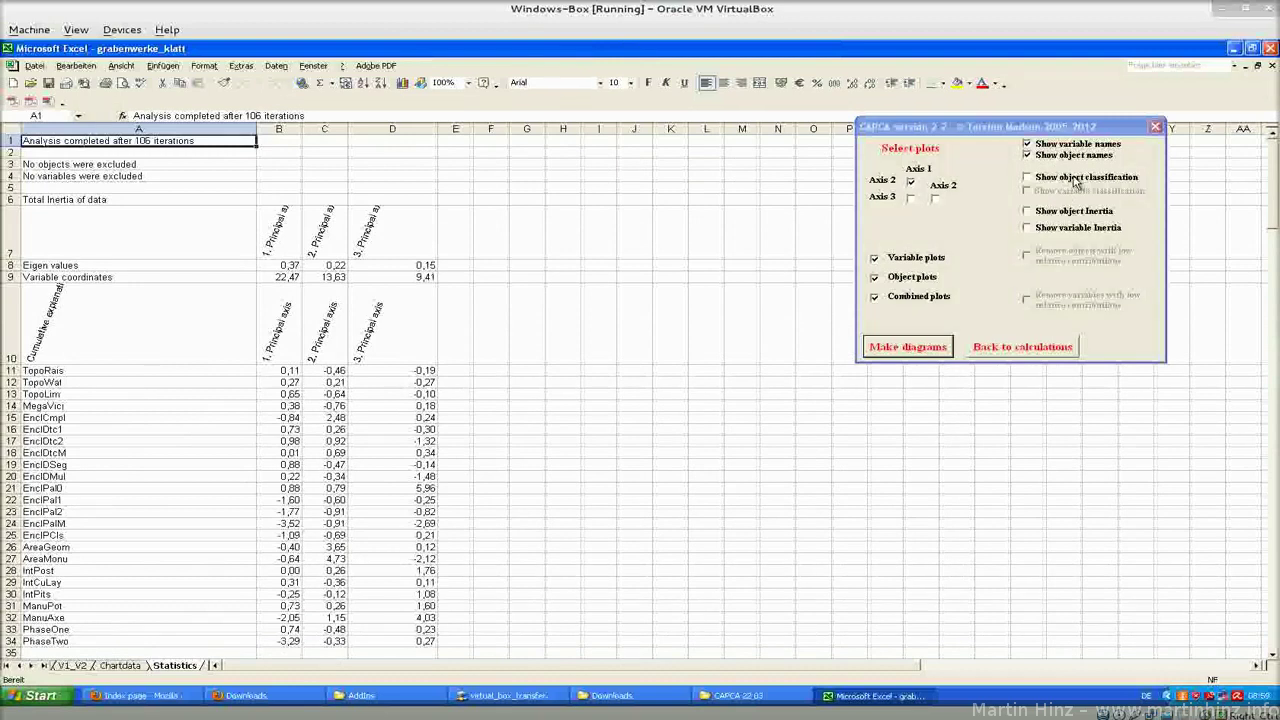
click(1075, 181)
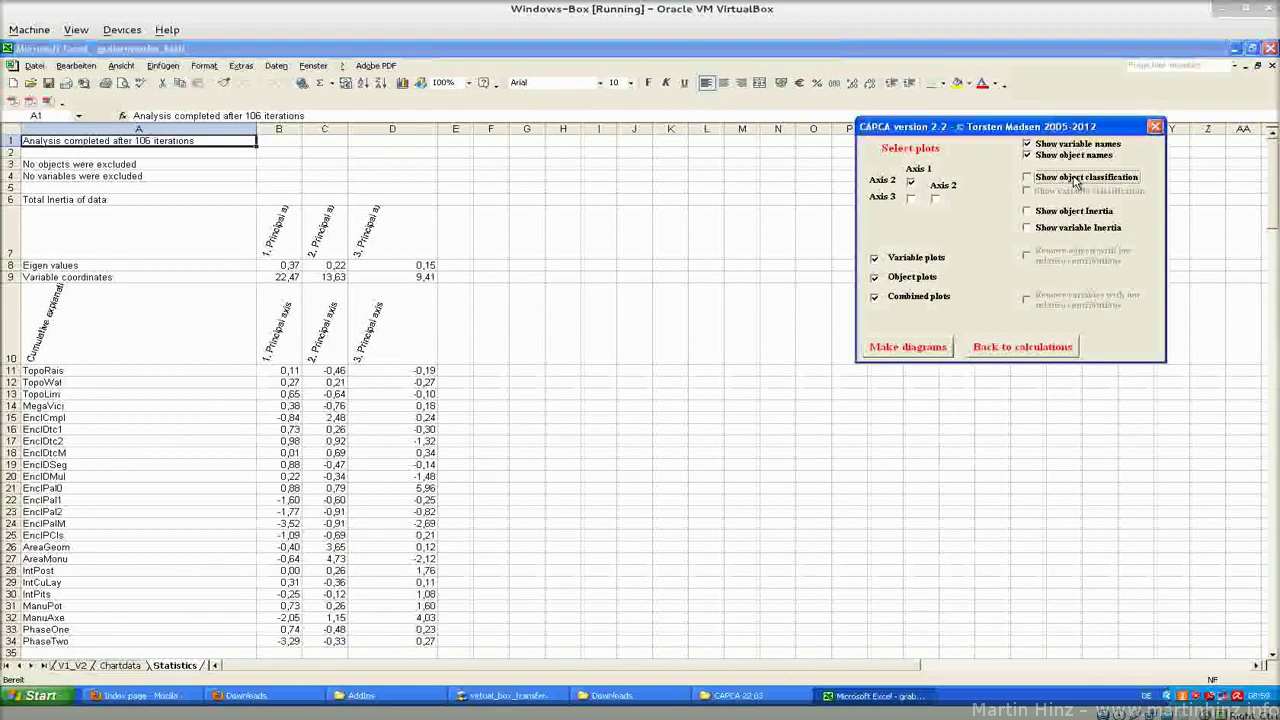
click(1076, 181)
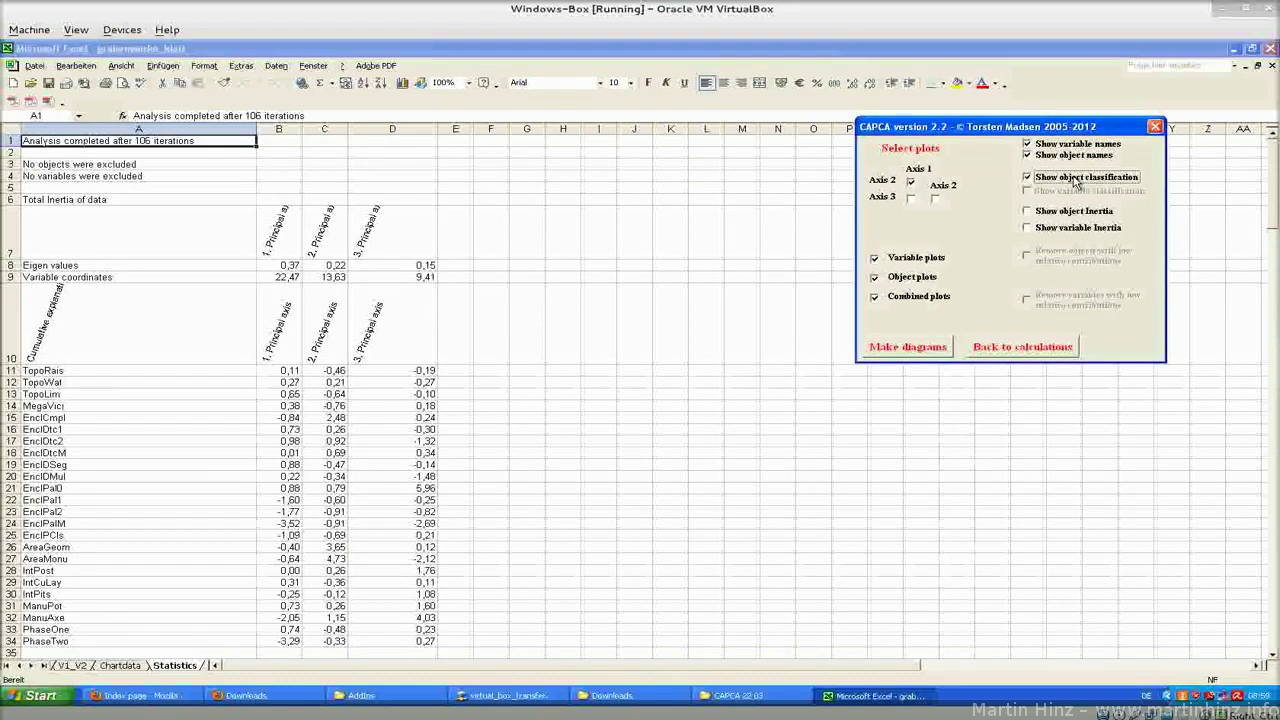
click(914, 348)
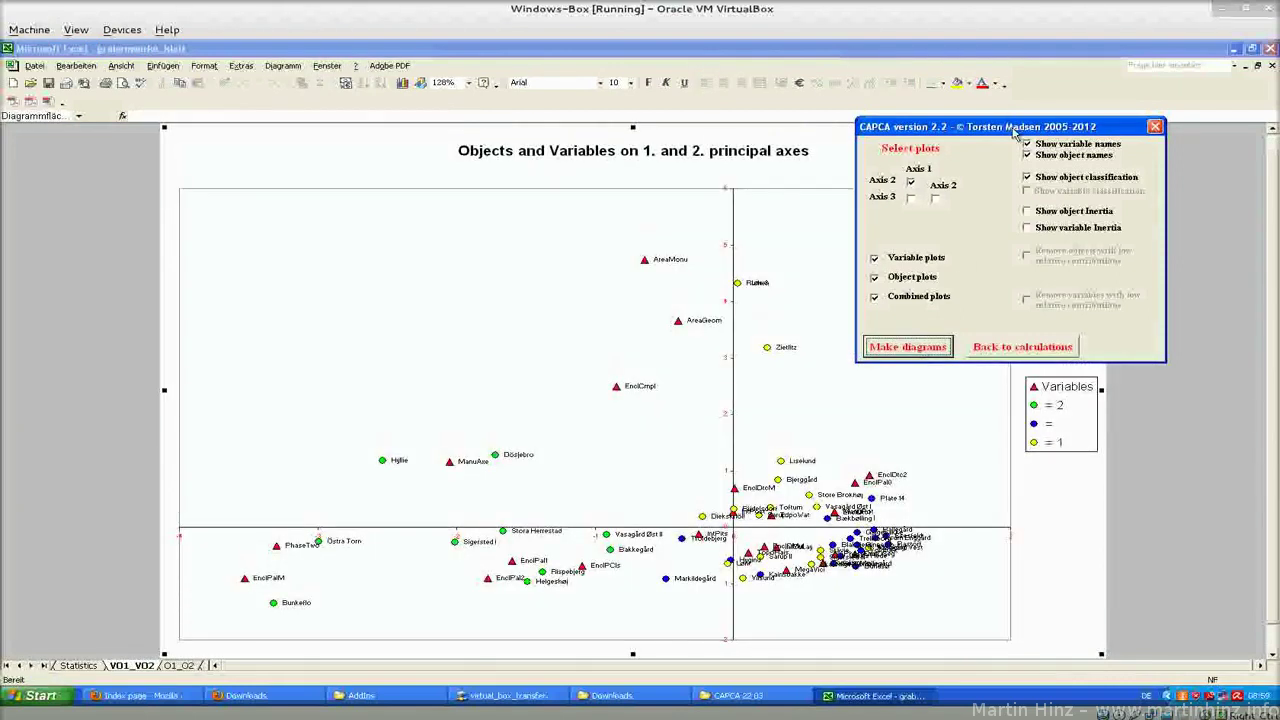
drag(1013, 133, 250, 134)
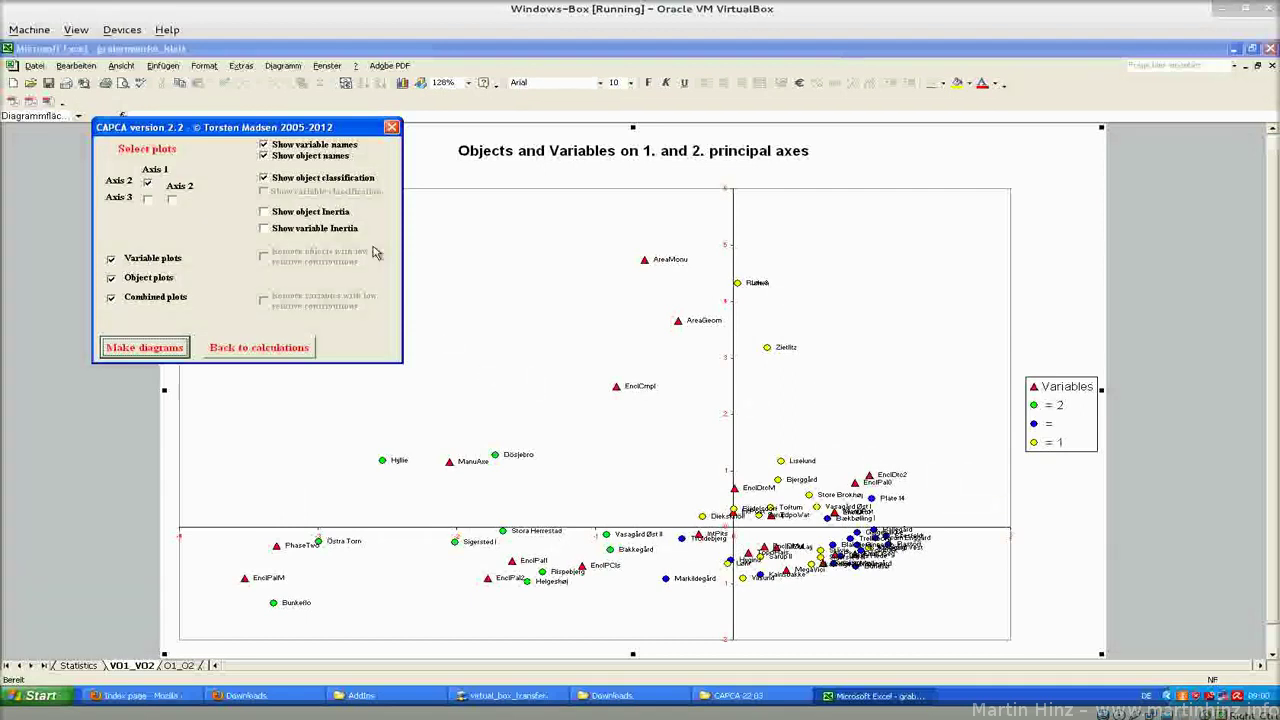
Remake the diagrams showing object inertia and variable inertia instead of the object classification
click(335, 216)
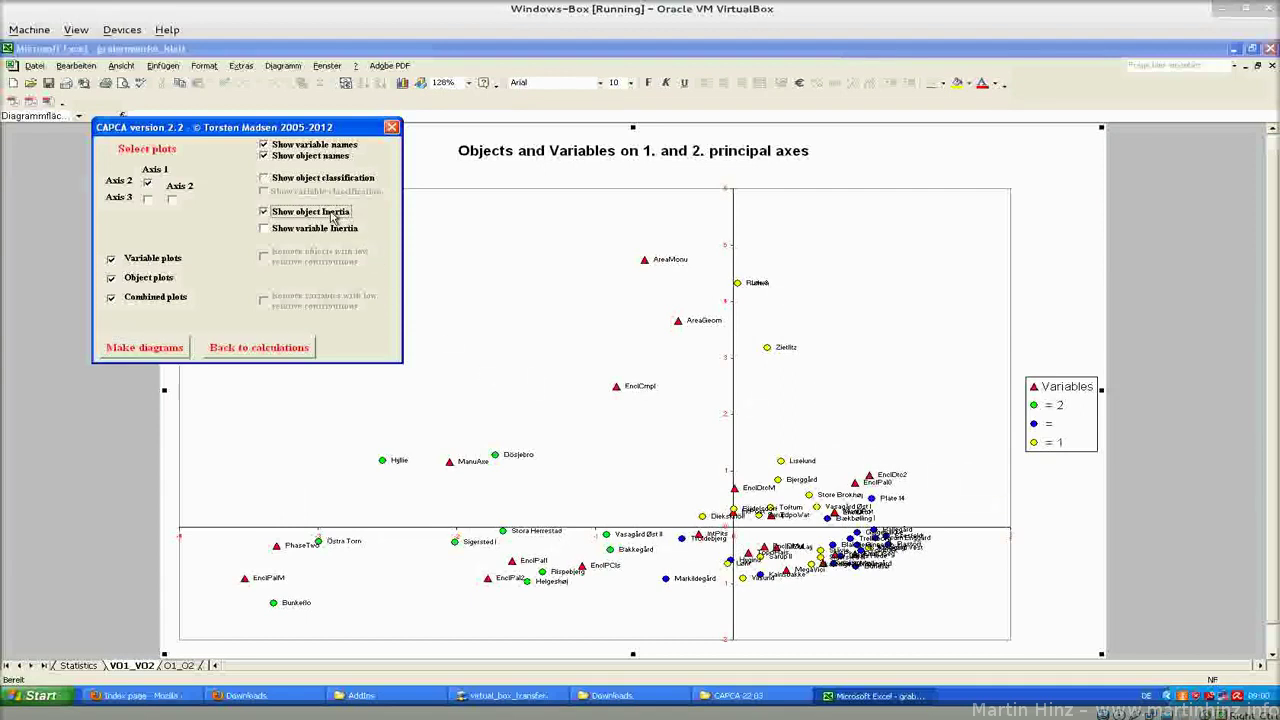
click(328, 180)
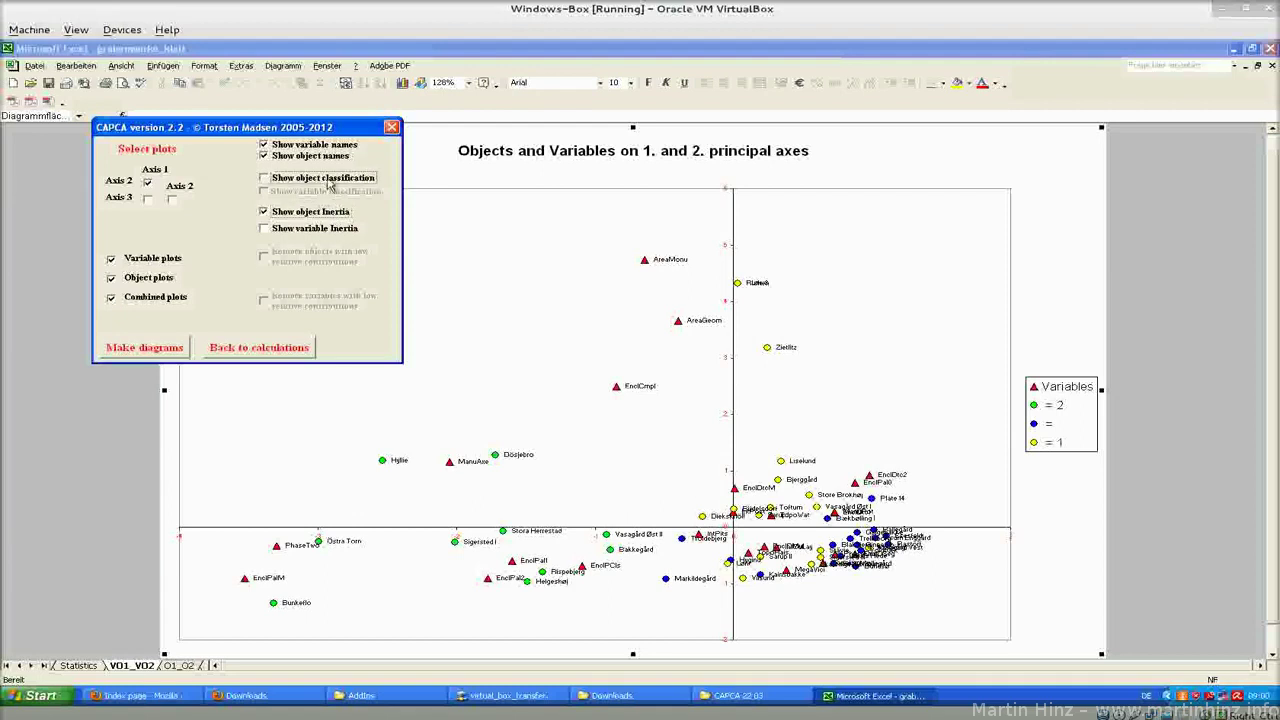
click(320, 213)
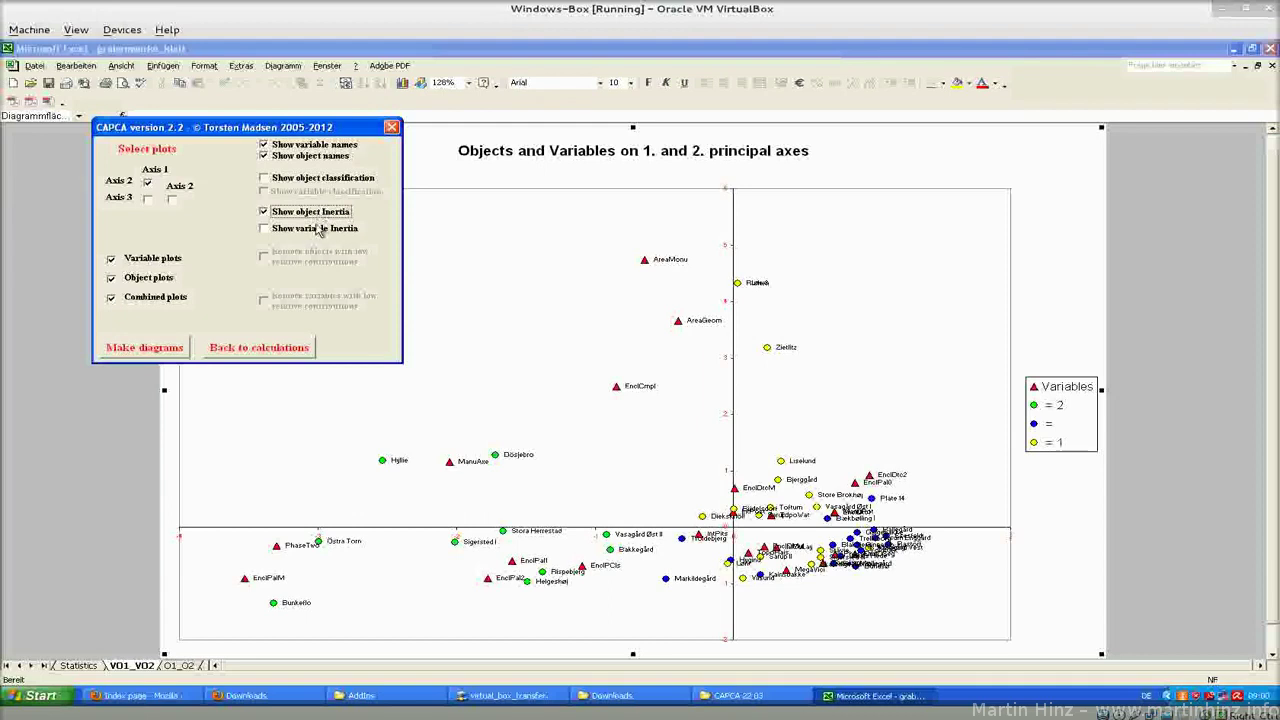
click(318, 229)
click(185, 350)
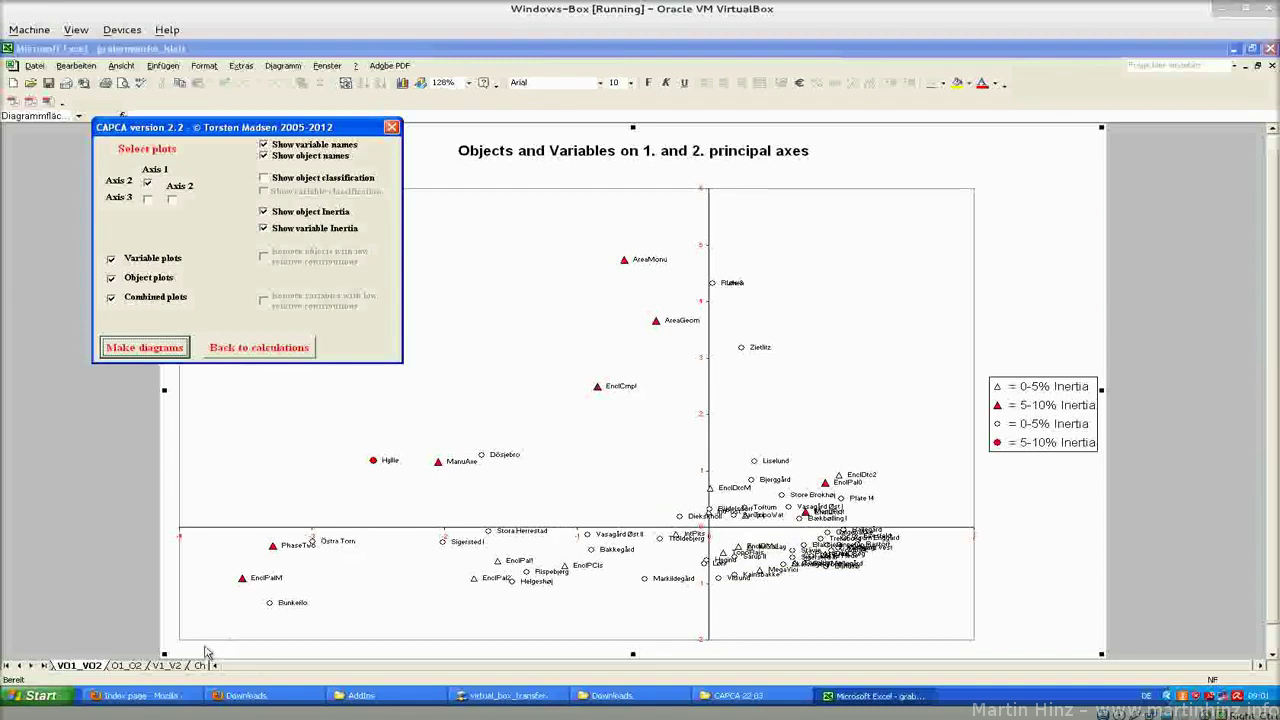
Look through the new variable plot V1_V2, the object plot O1_O2 and the Chartdata sheet
click(44, 665)
click(158, 665)
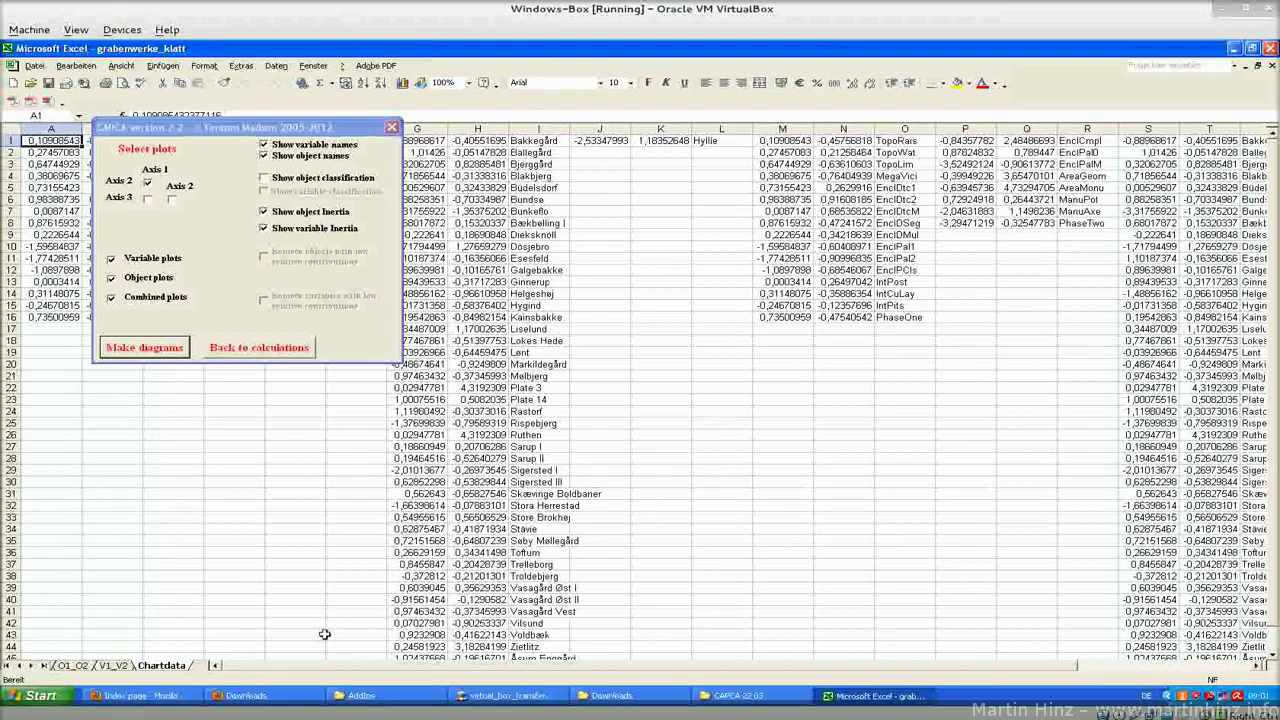
click(111, 666)
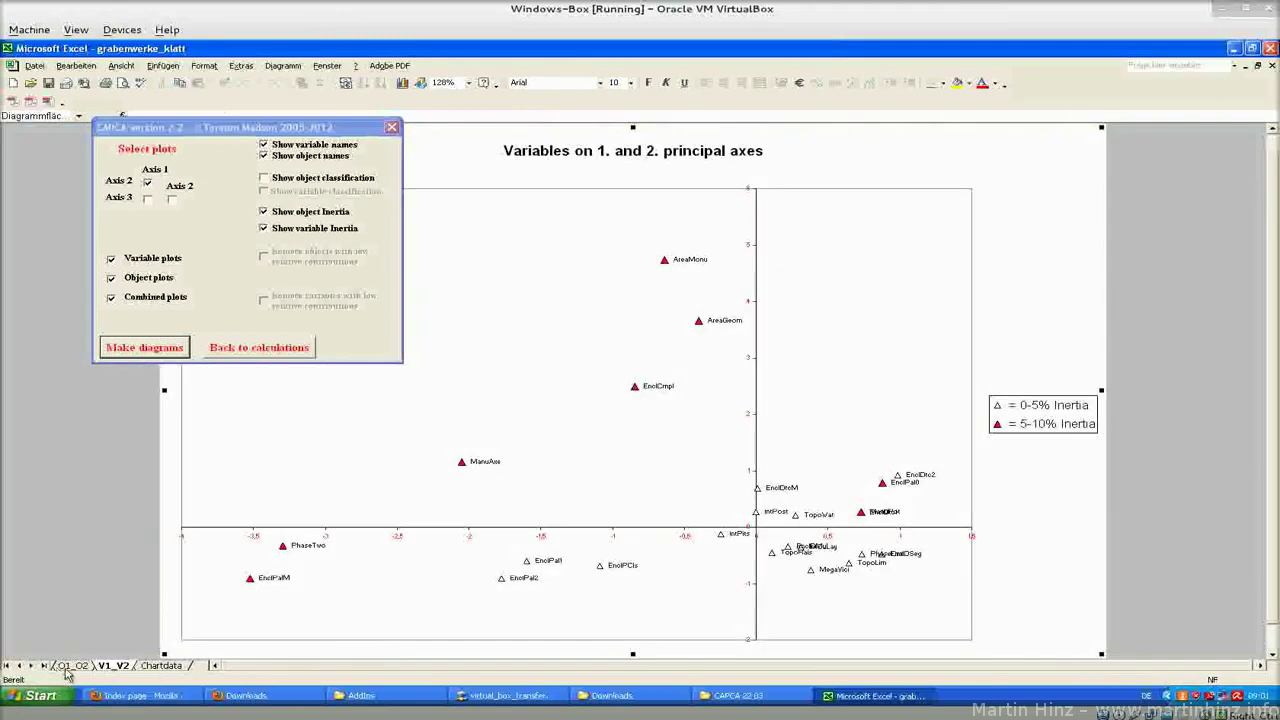
click(66, 670)
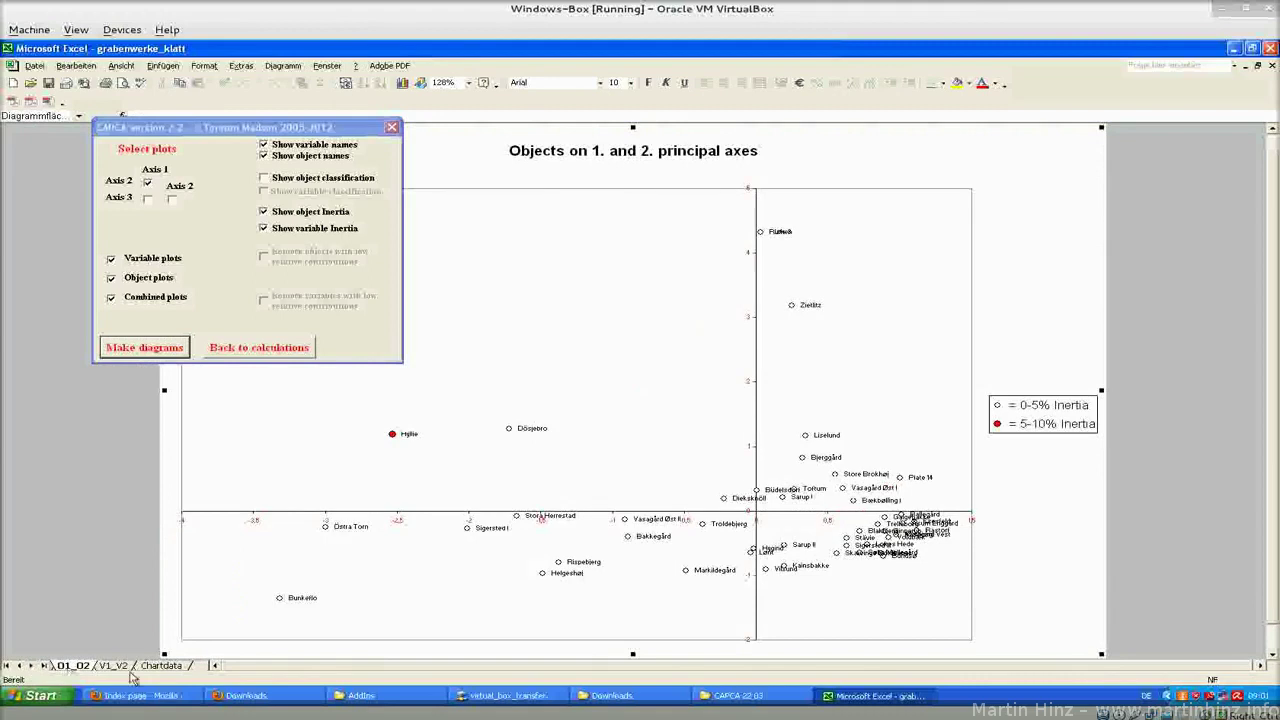
click(176, 668)
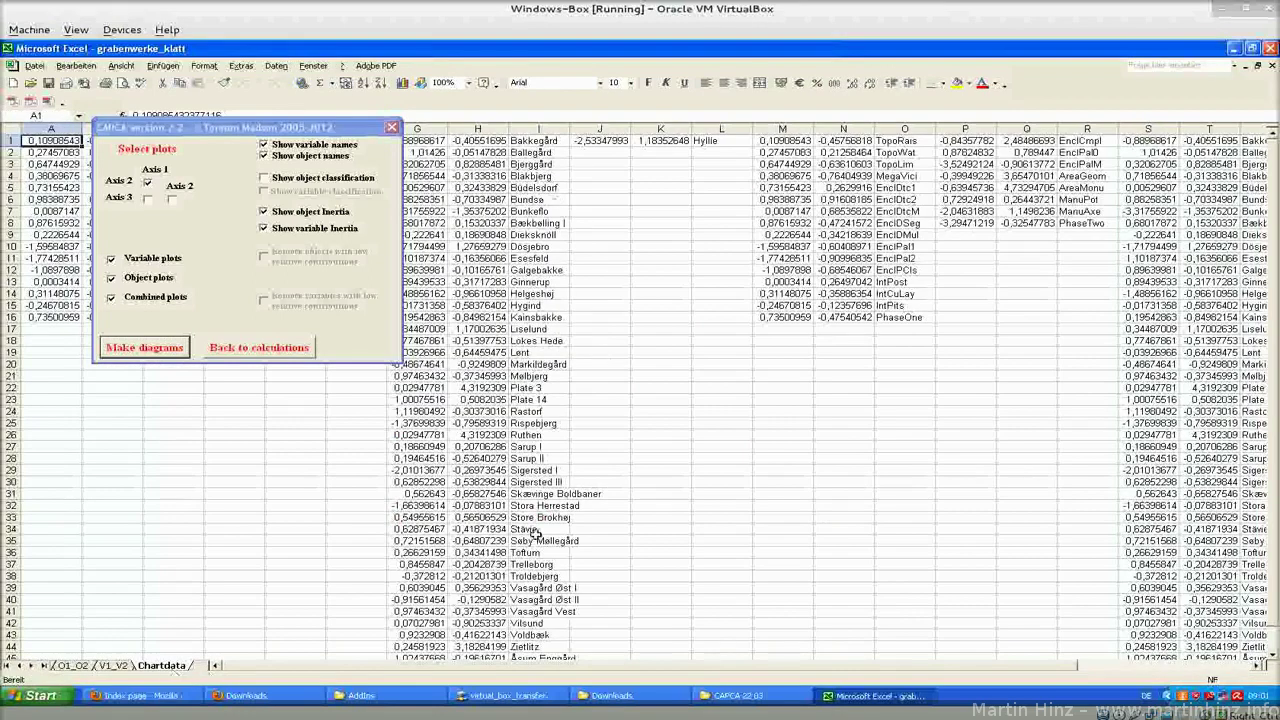
View the Seriation output sheet, and go back to the source data on Tabelle1
click(7, 666)
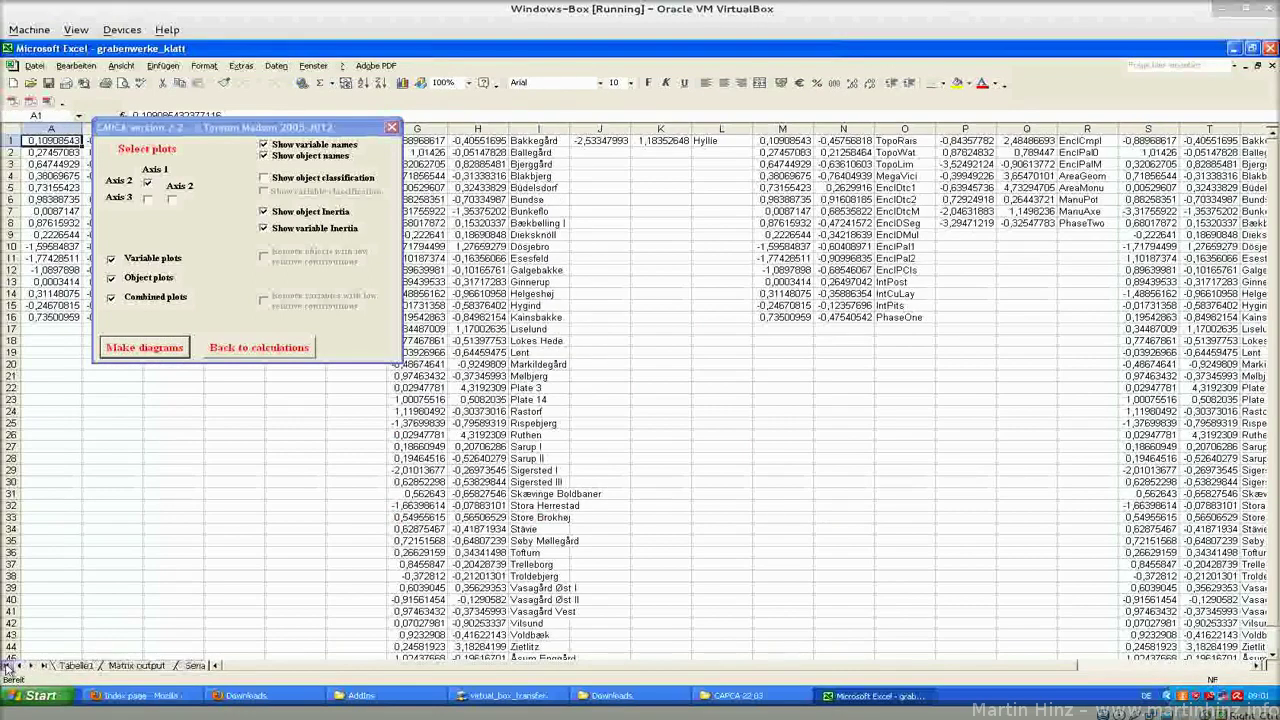
click(192, 666)
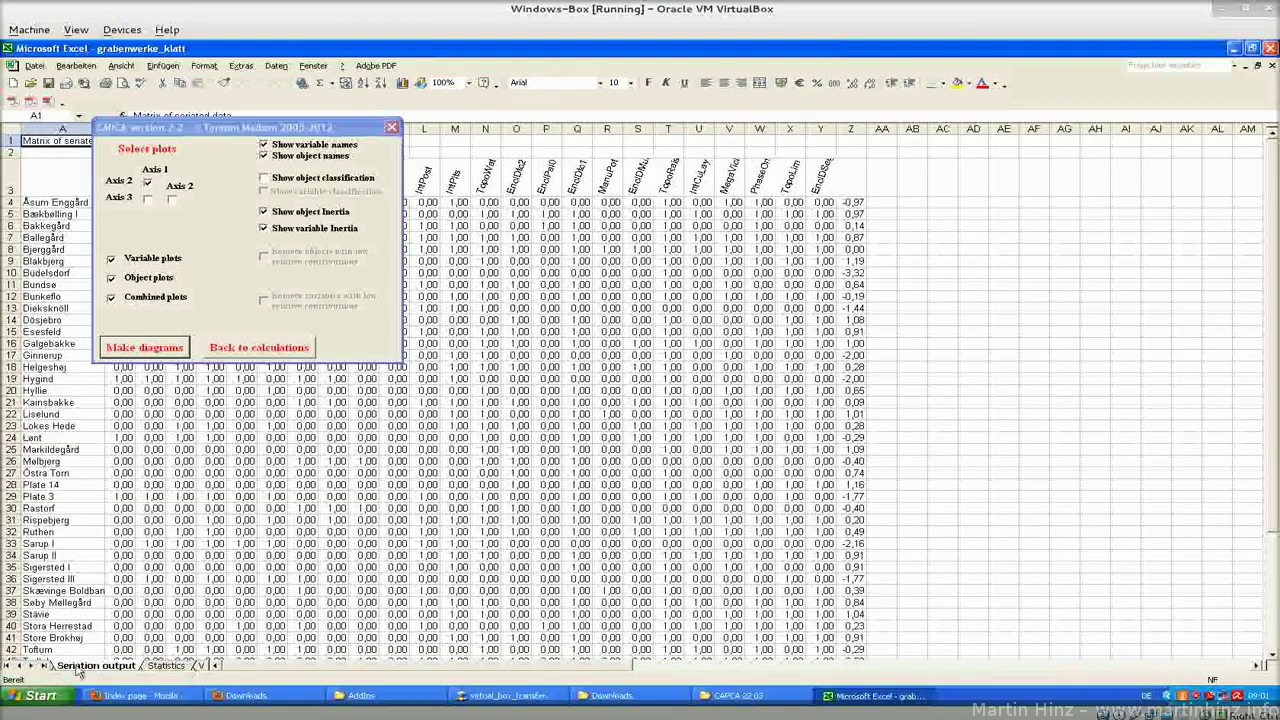
click(18, 666)
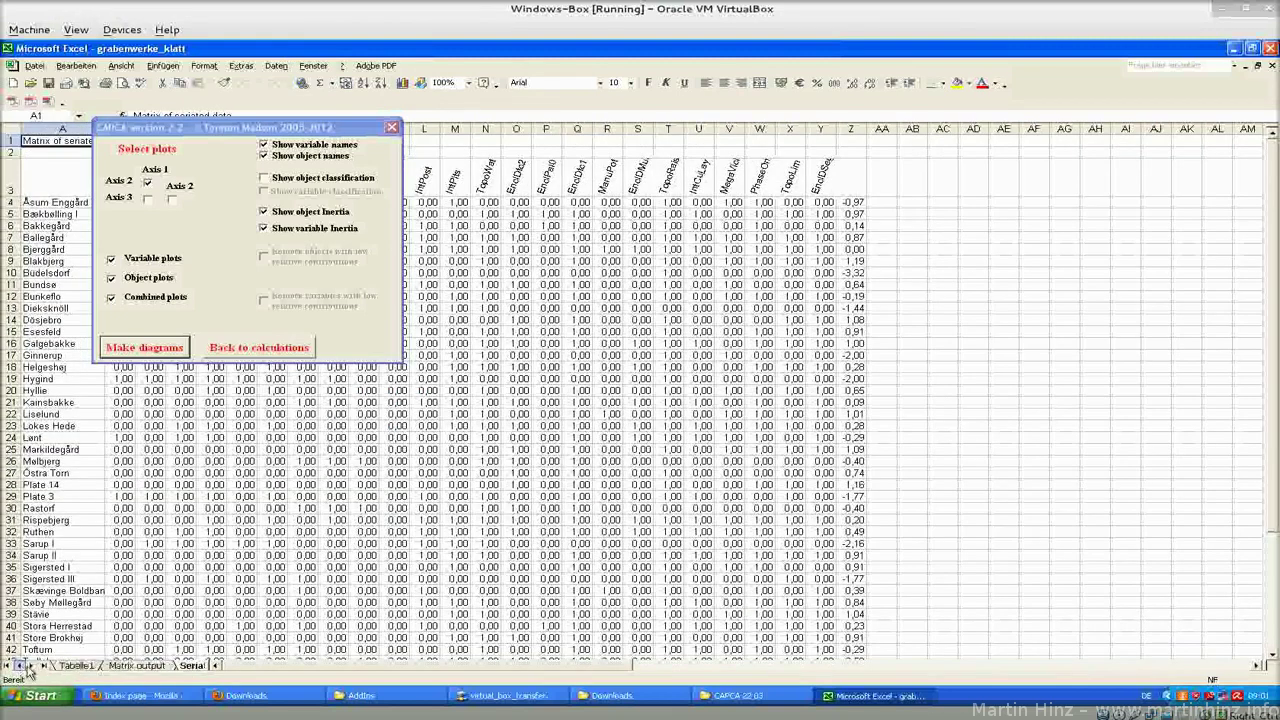
click(88, 666)
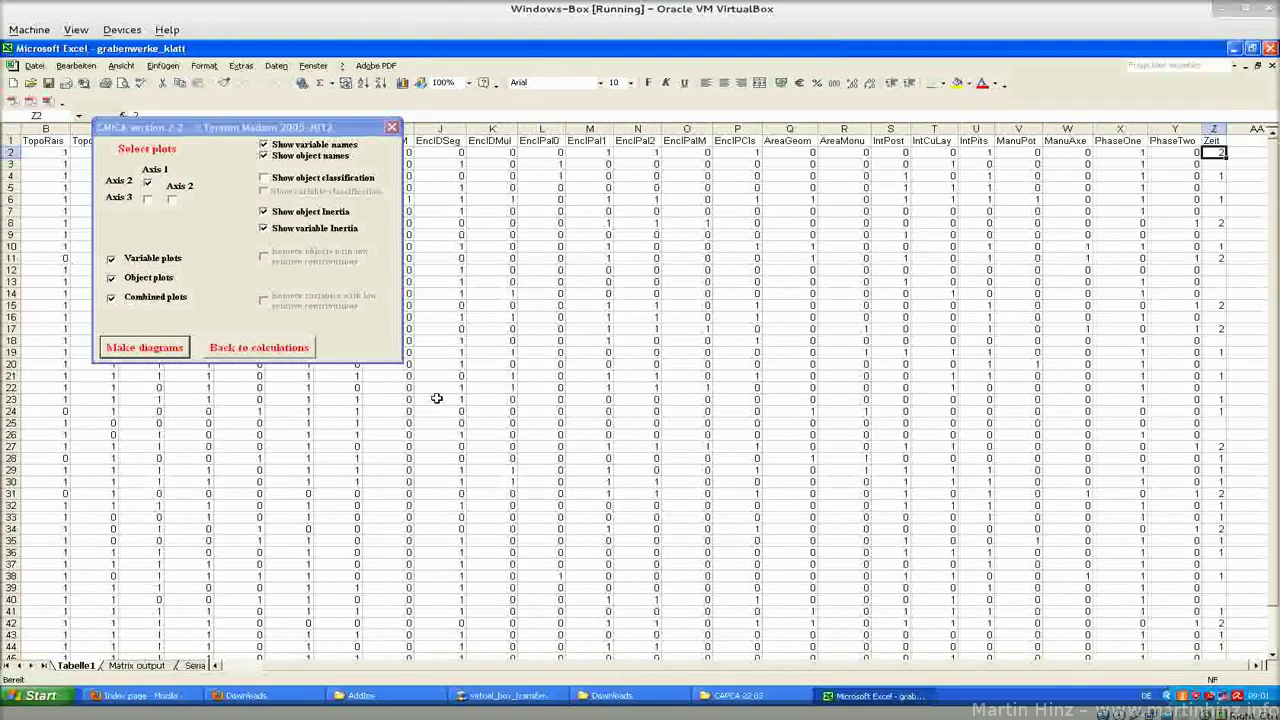